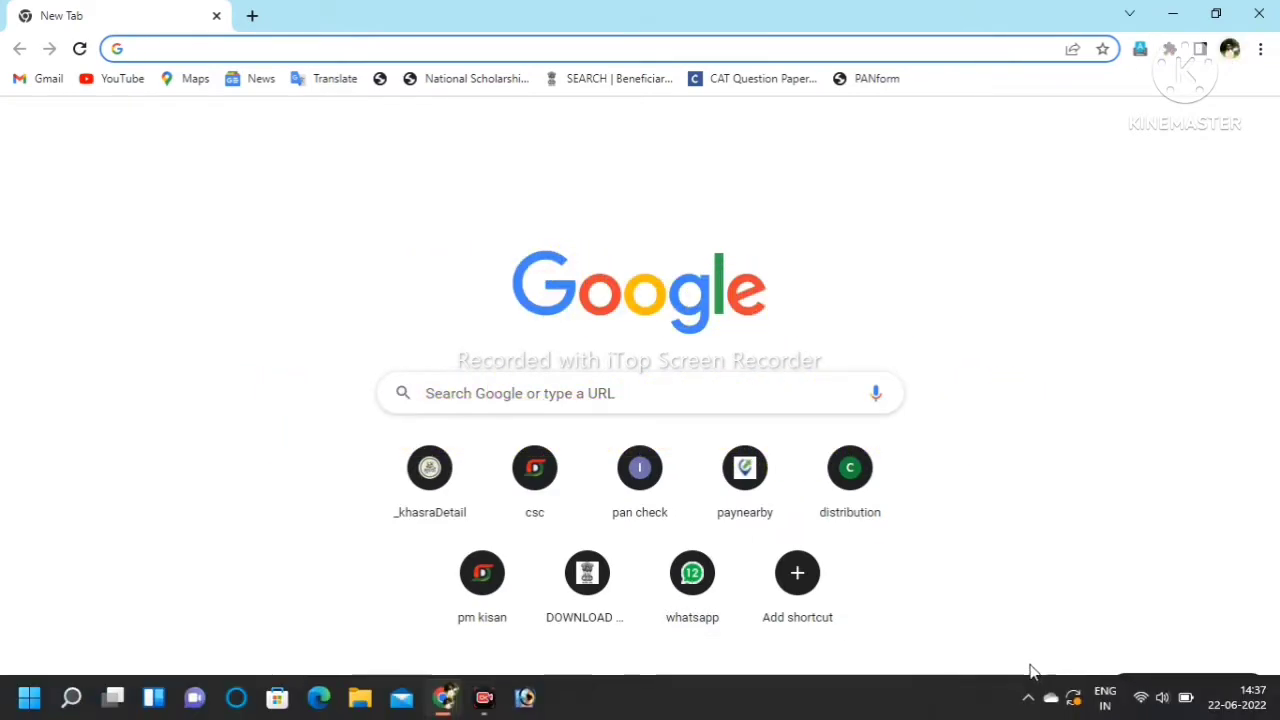
Minimise Chrome to the desktop, then restore it to show the ITI login page.
key(super+d)
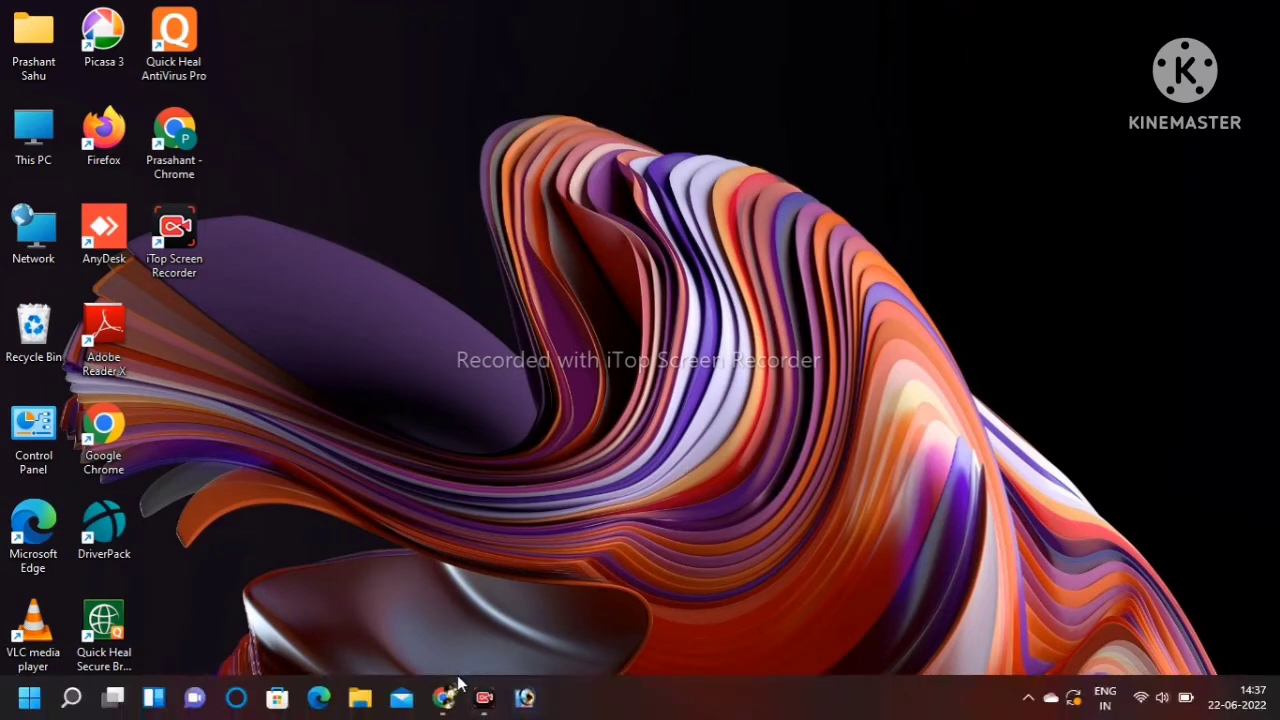
click(445, 697)
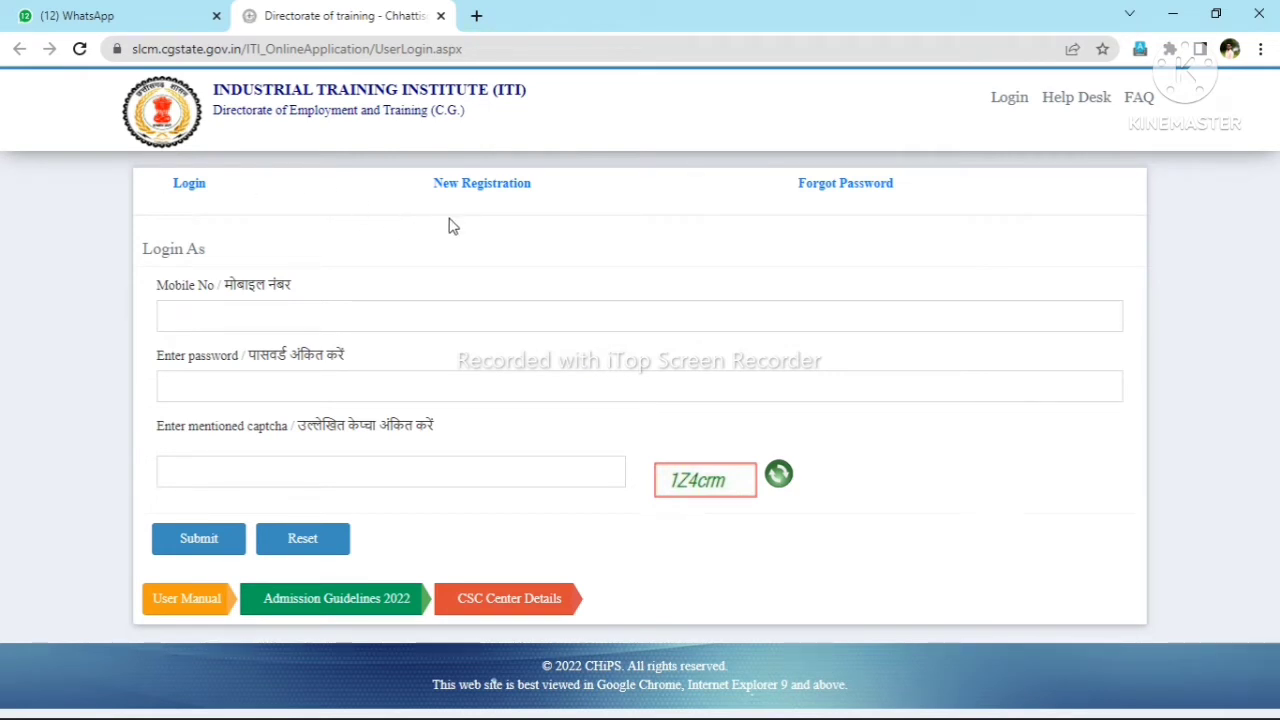
Open the New Registration form and toggle the seat-availability declaration checkbox.
click(491, 190)
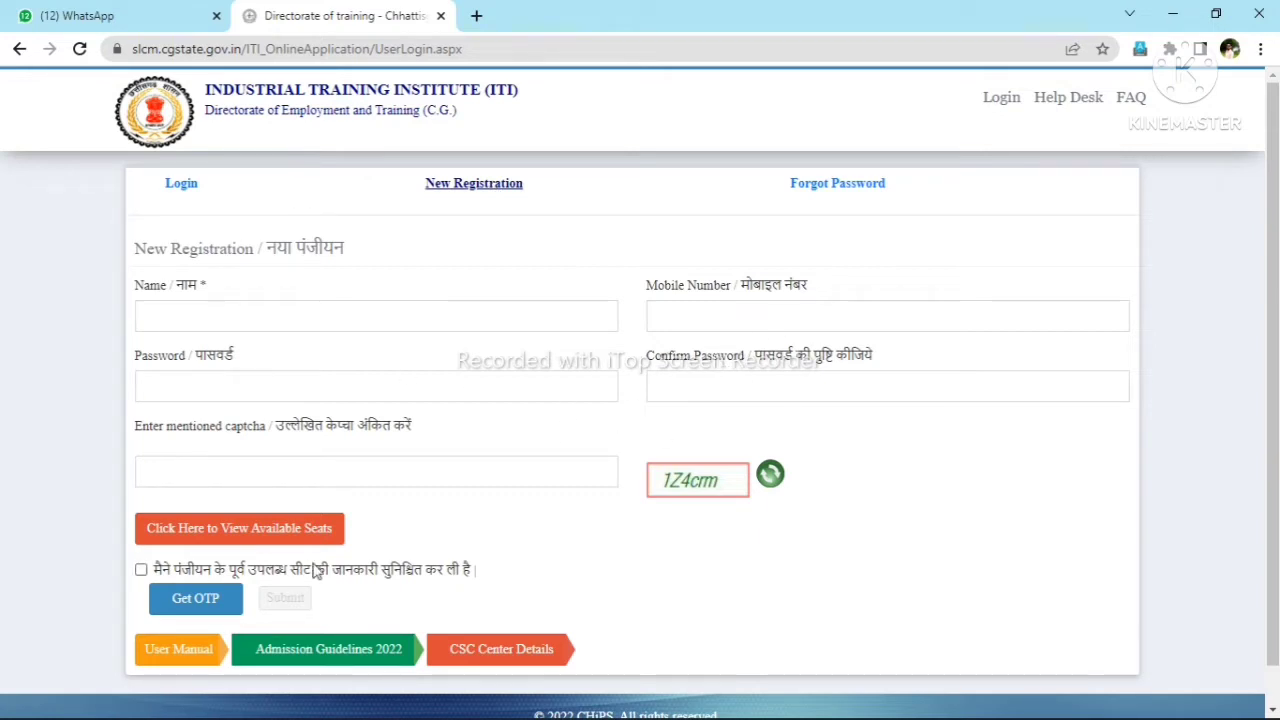
click(141, 570)
click(141, 570)
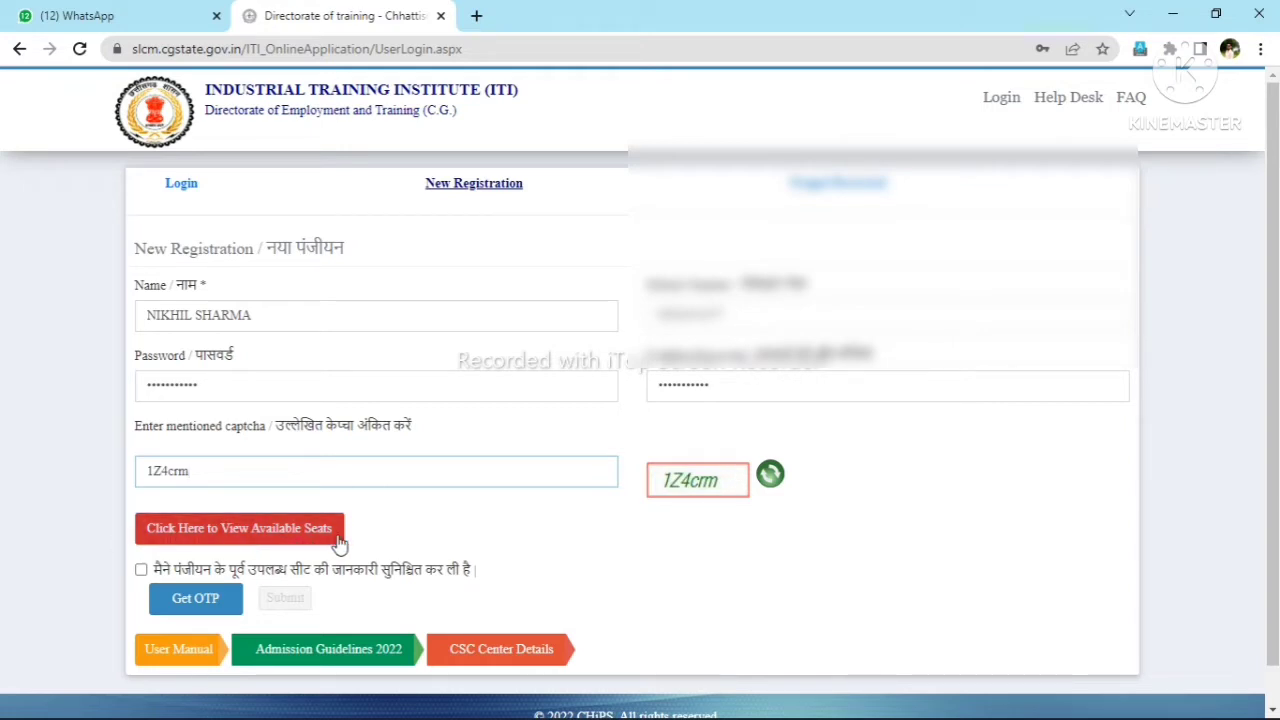
View the 19-page available ITI seats list, then return to the registration form.
click(270, 530)
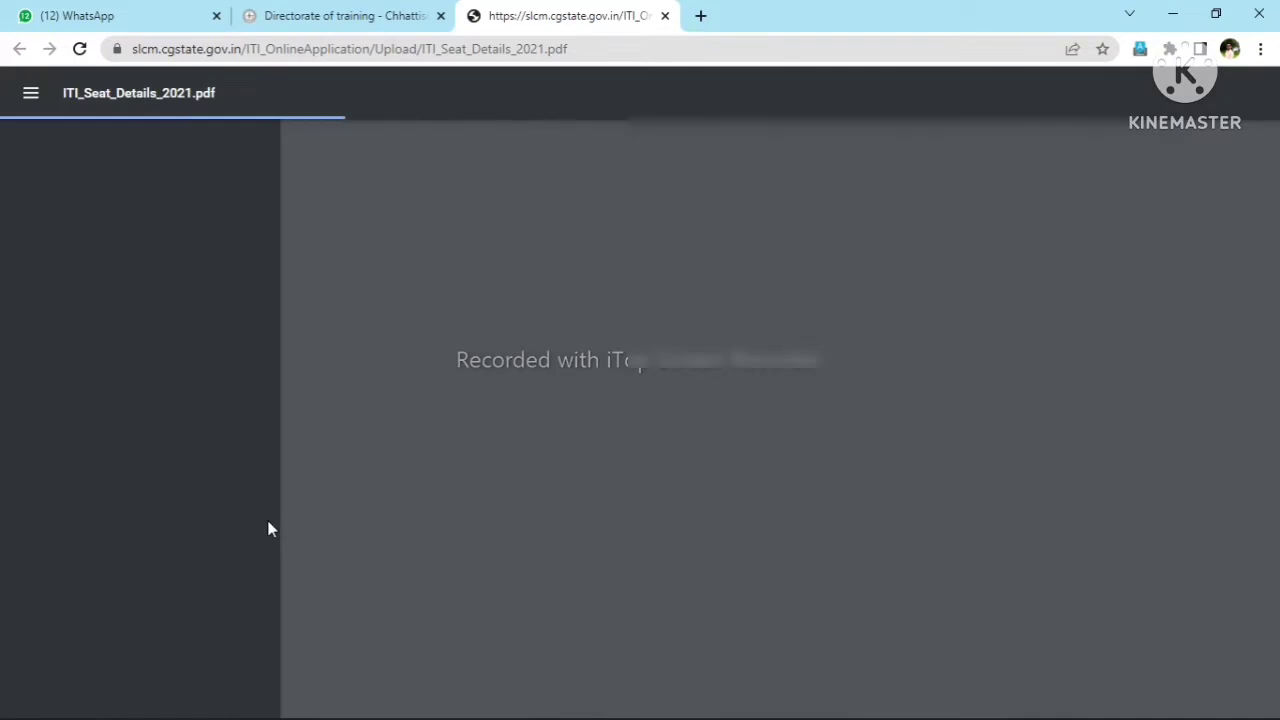
scroll(893, 435, down, 15)
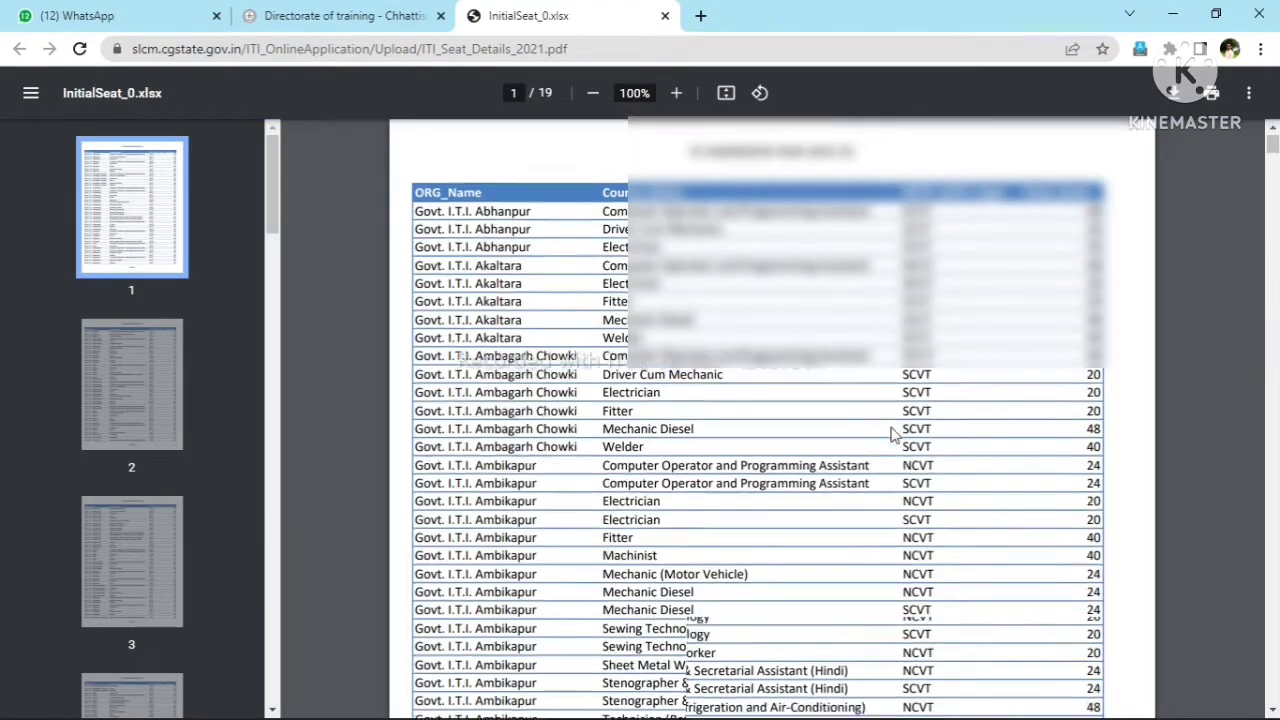
click(337, 14)
scroll(217, 432, down, 1)
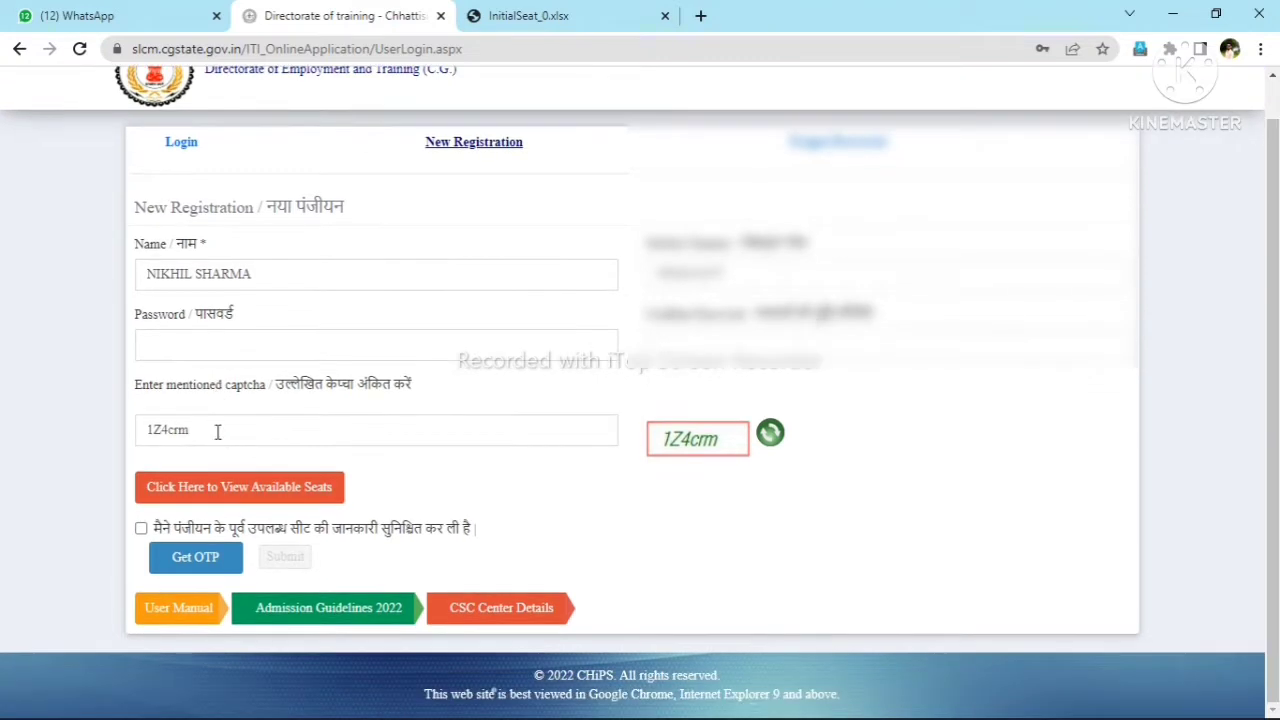
Confirm the seat declaration, request an OTP and submit the registration with the received OTP.
click(141, 529)
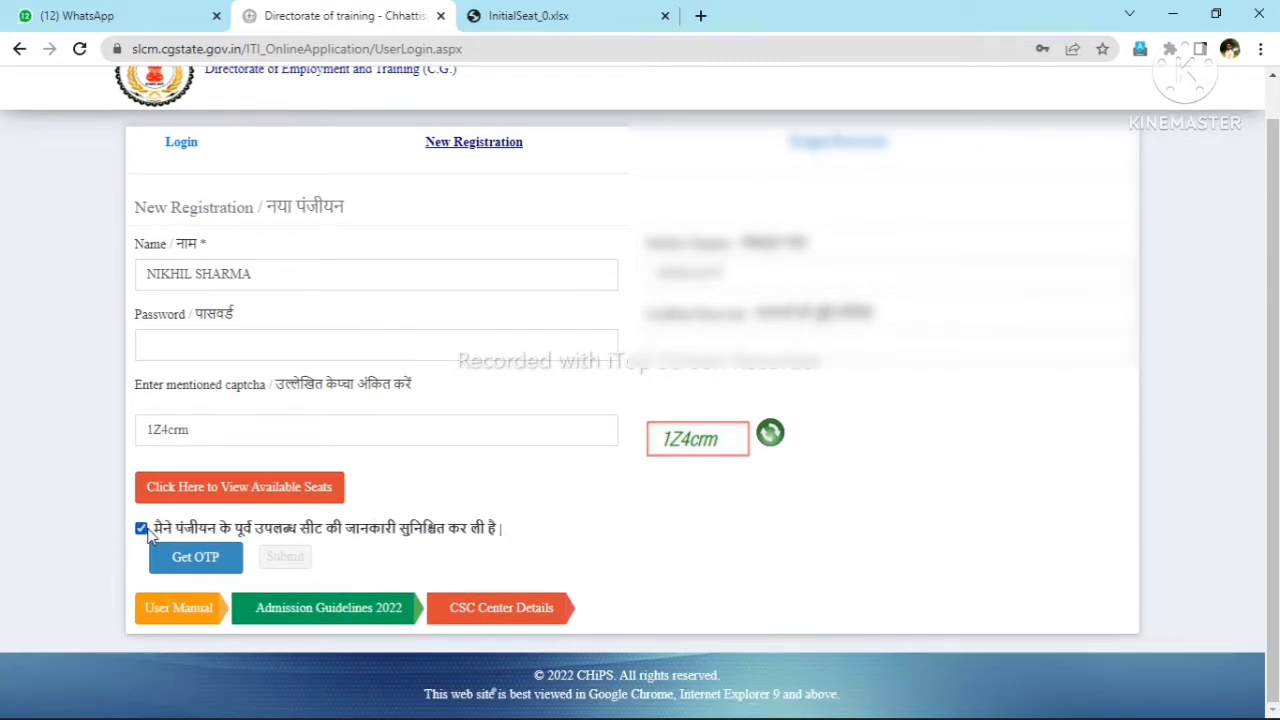
click(200, 558)
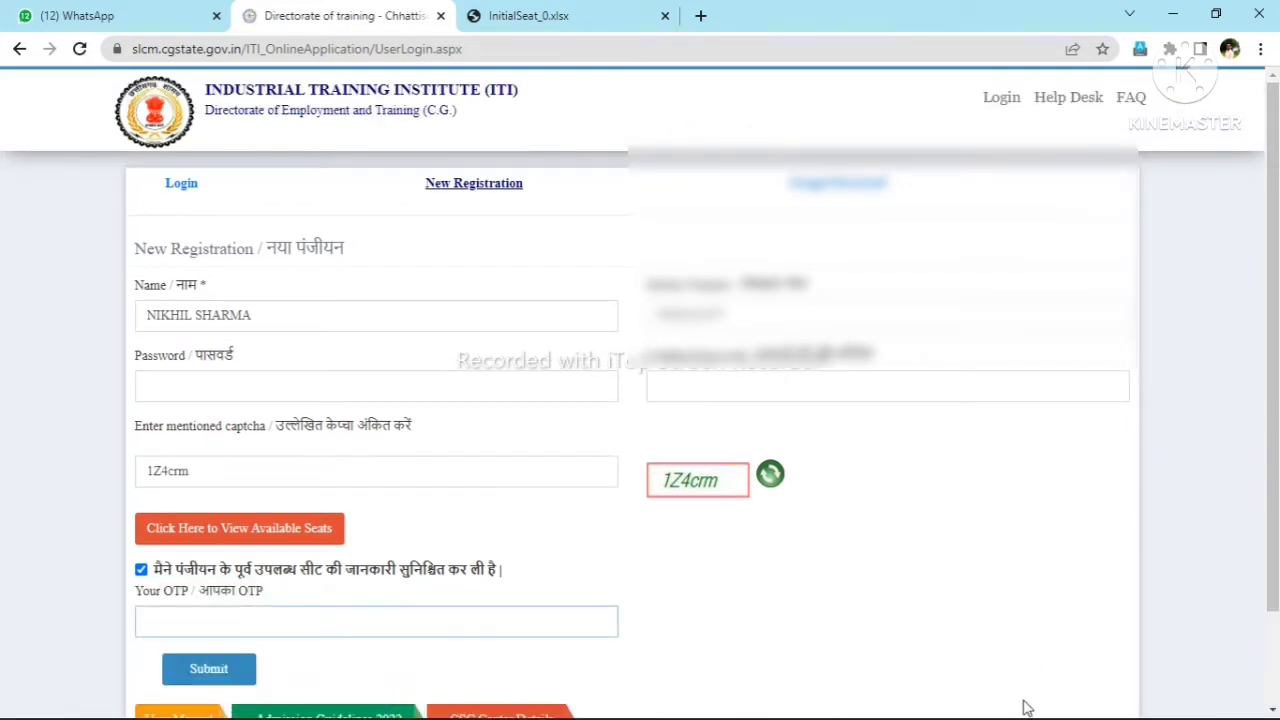
scroll(1033, 705, down, 2)
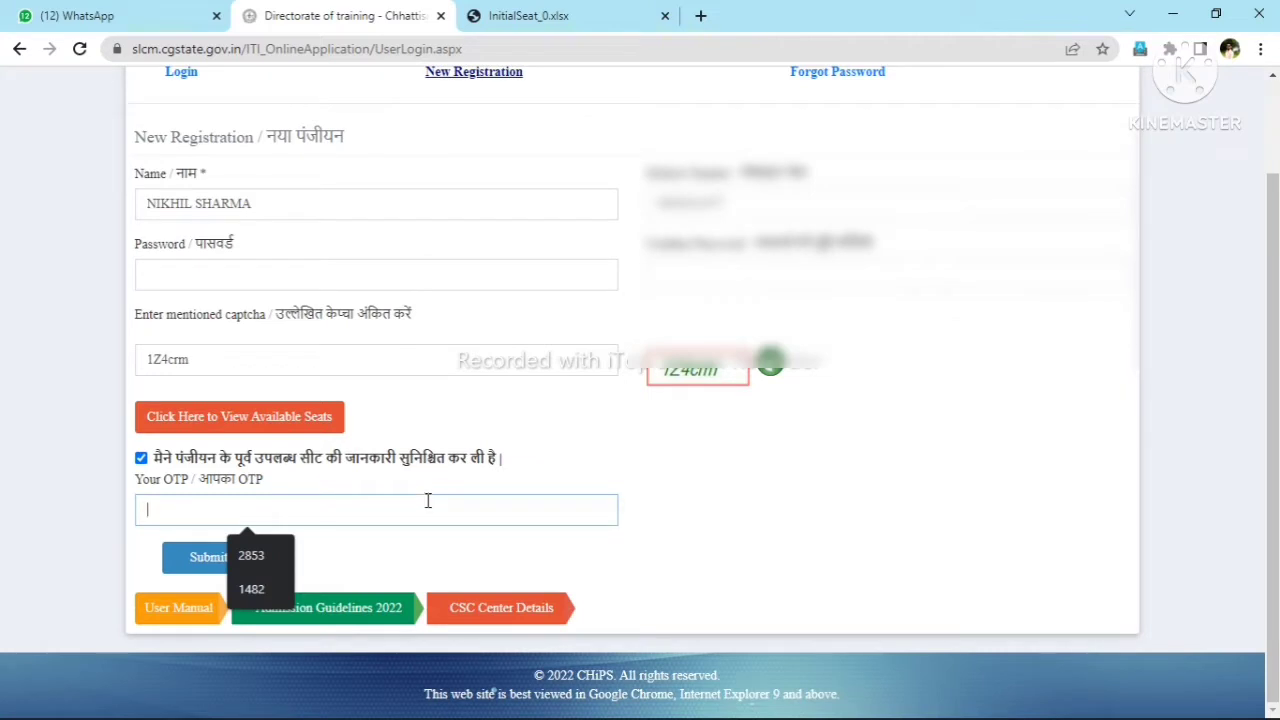
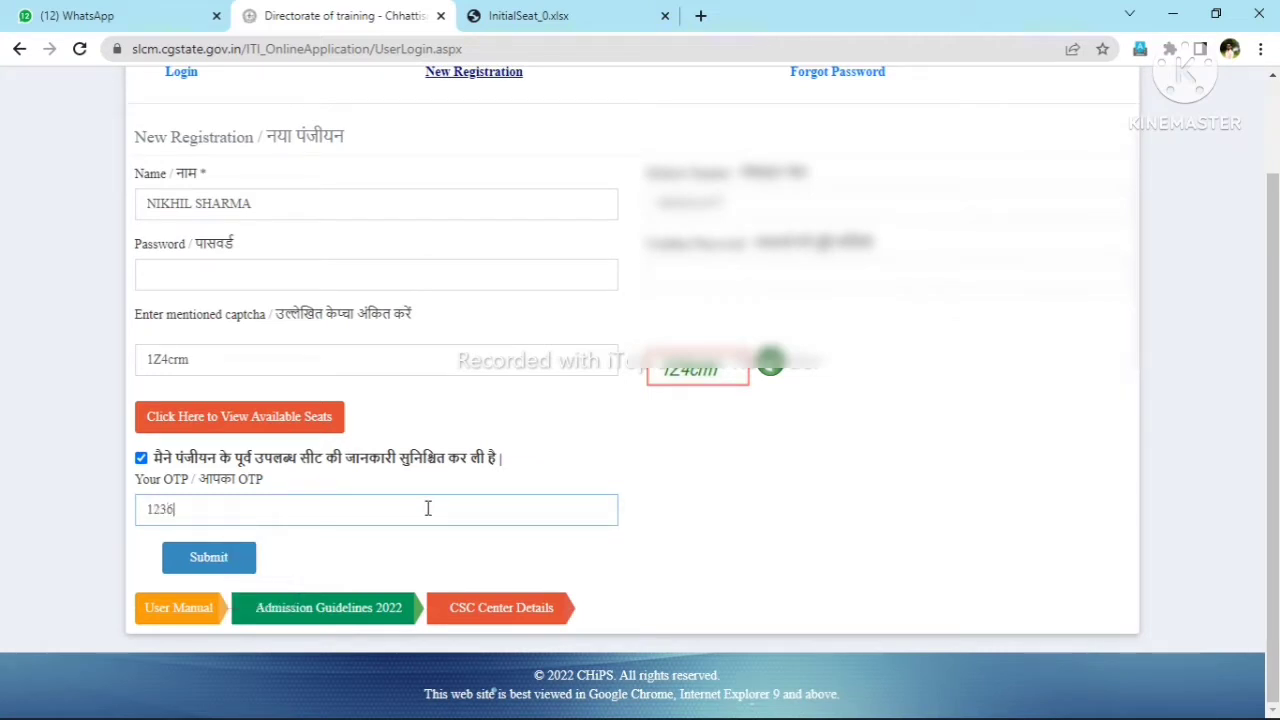
click(207, 562)
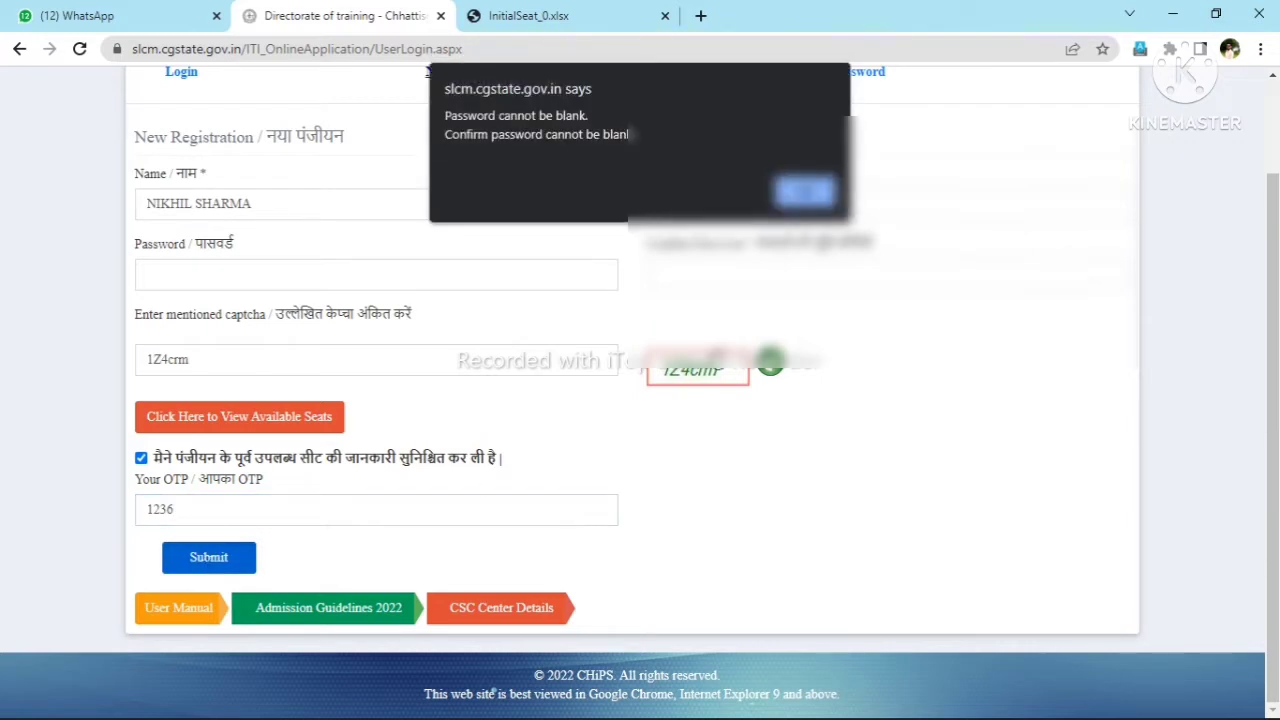
Dismiss the blank password warning, resubmit the form and acknowledge the account-created message.
click(803, 192)
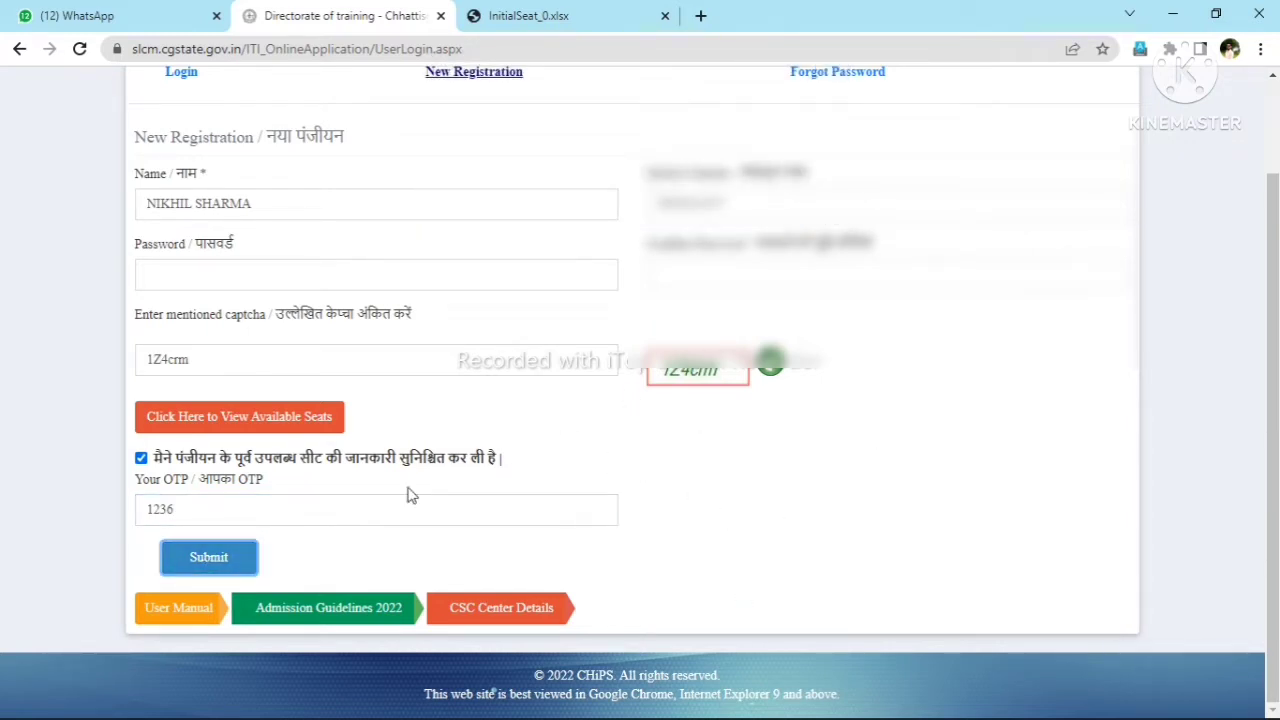
scroll(563, 341, up, 2)
scroll(563, 341, down, 2)
key(Return)
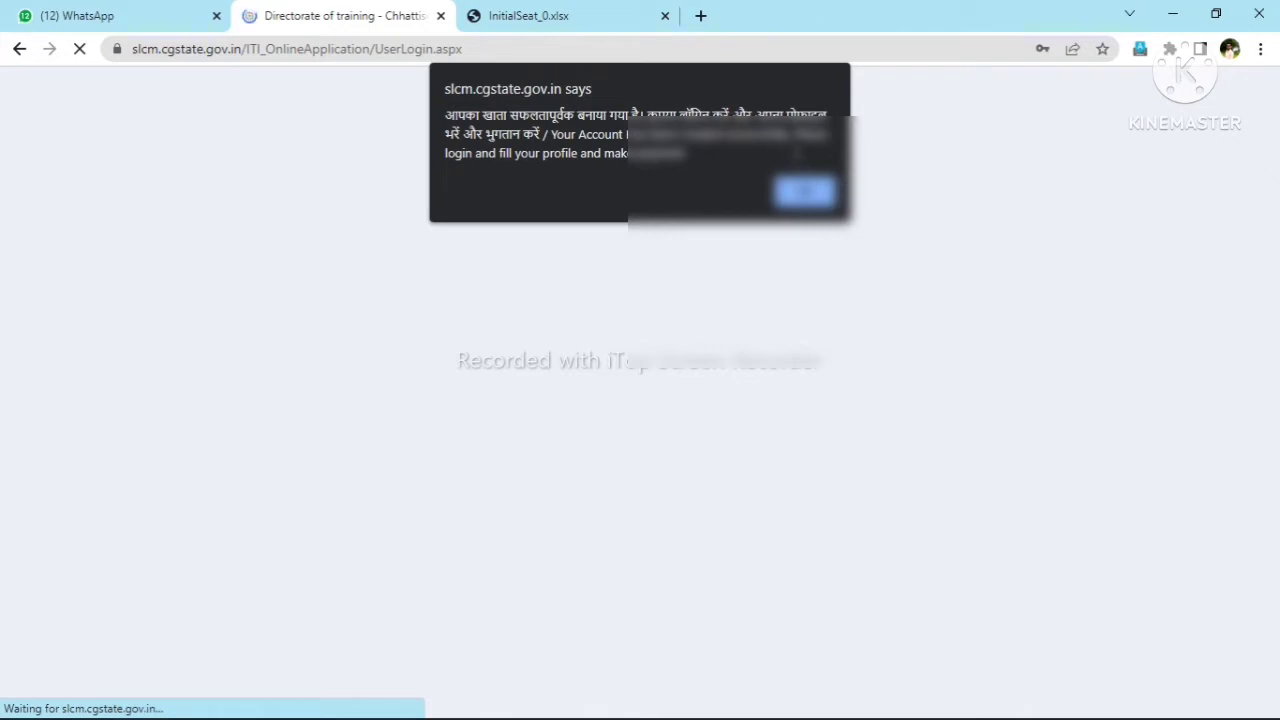
click(795, 194)
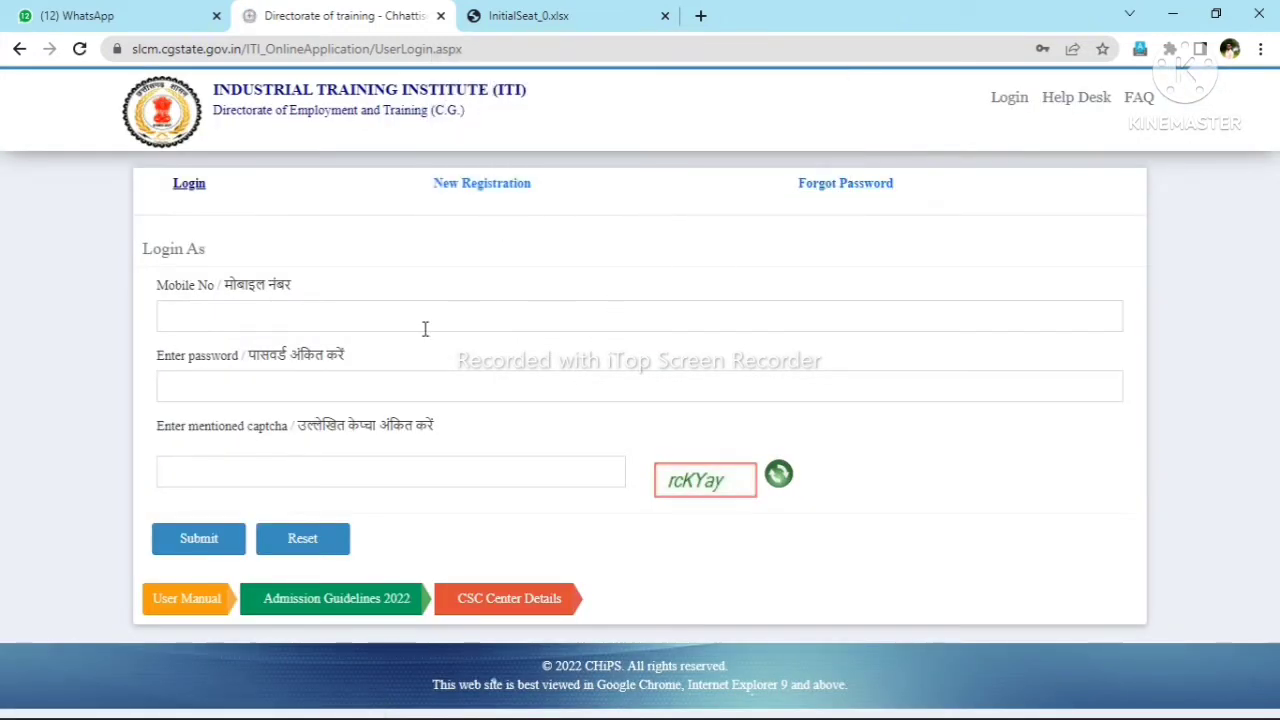
Log in with the registered mobile number, password and captcha, then accept the admission instructions.
click(393, 317)
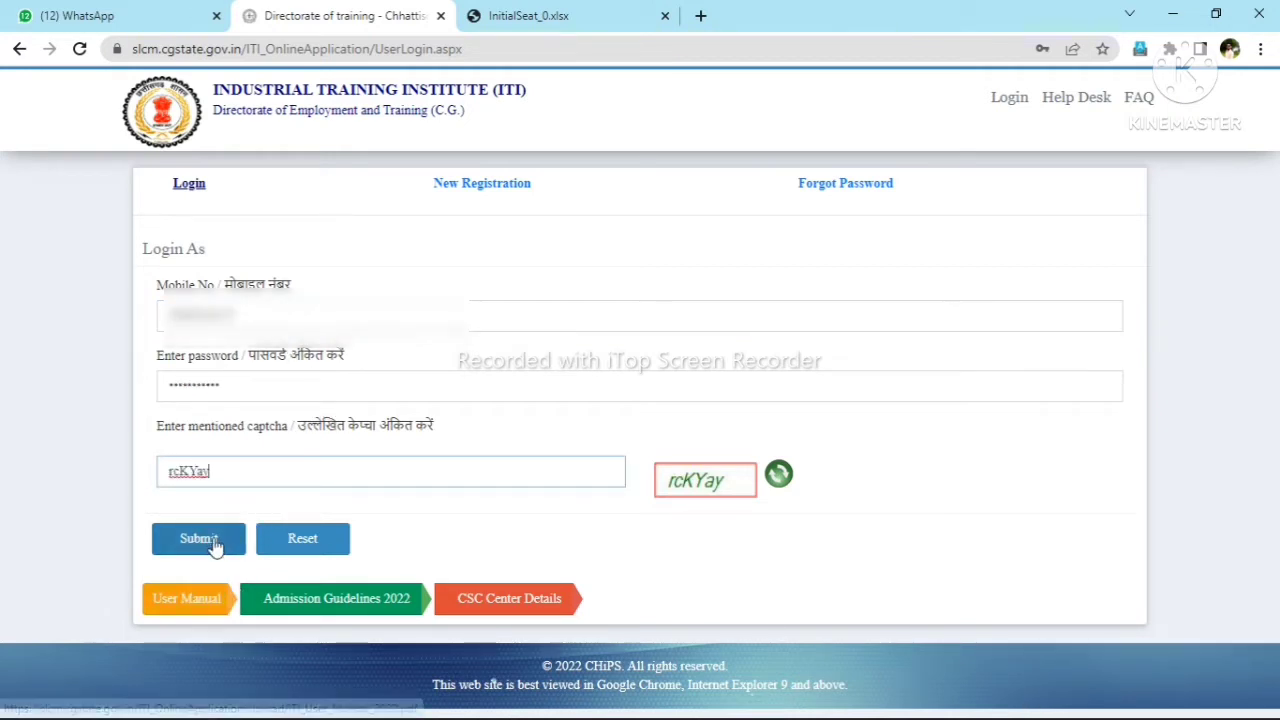
click(213, 545)
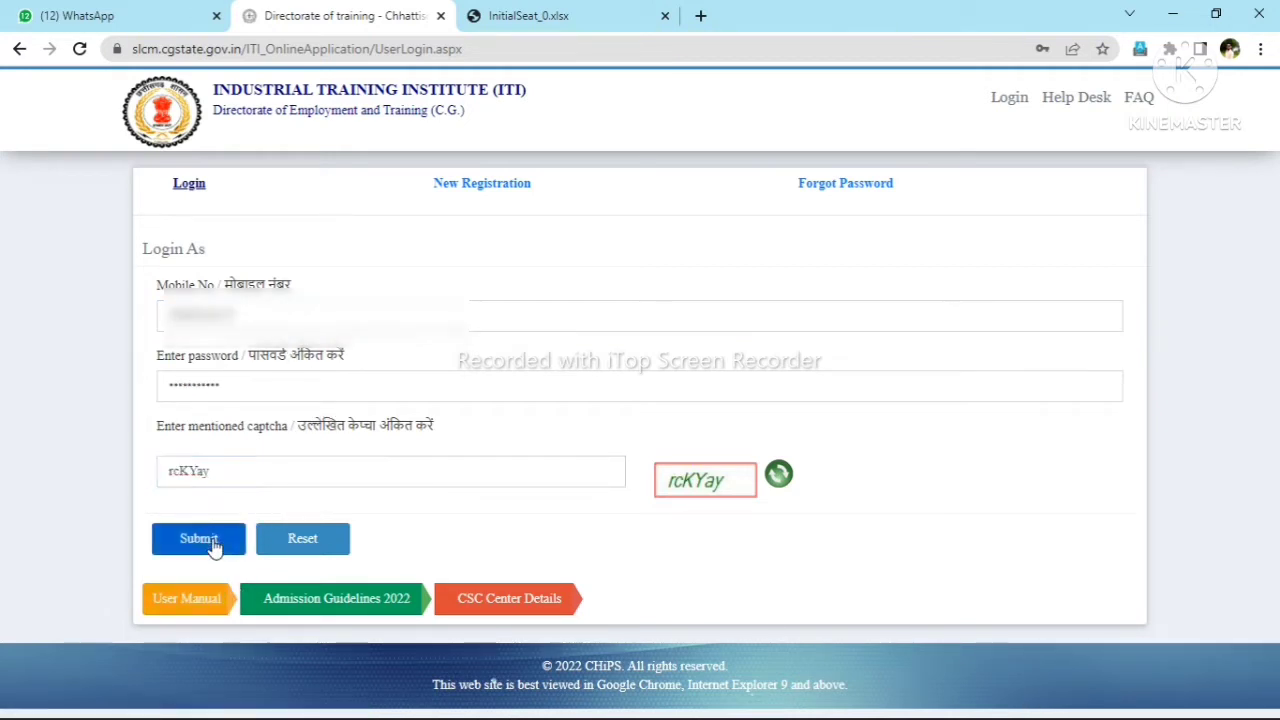
click(213, 545)
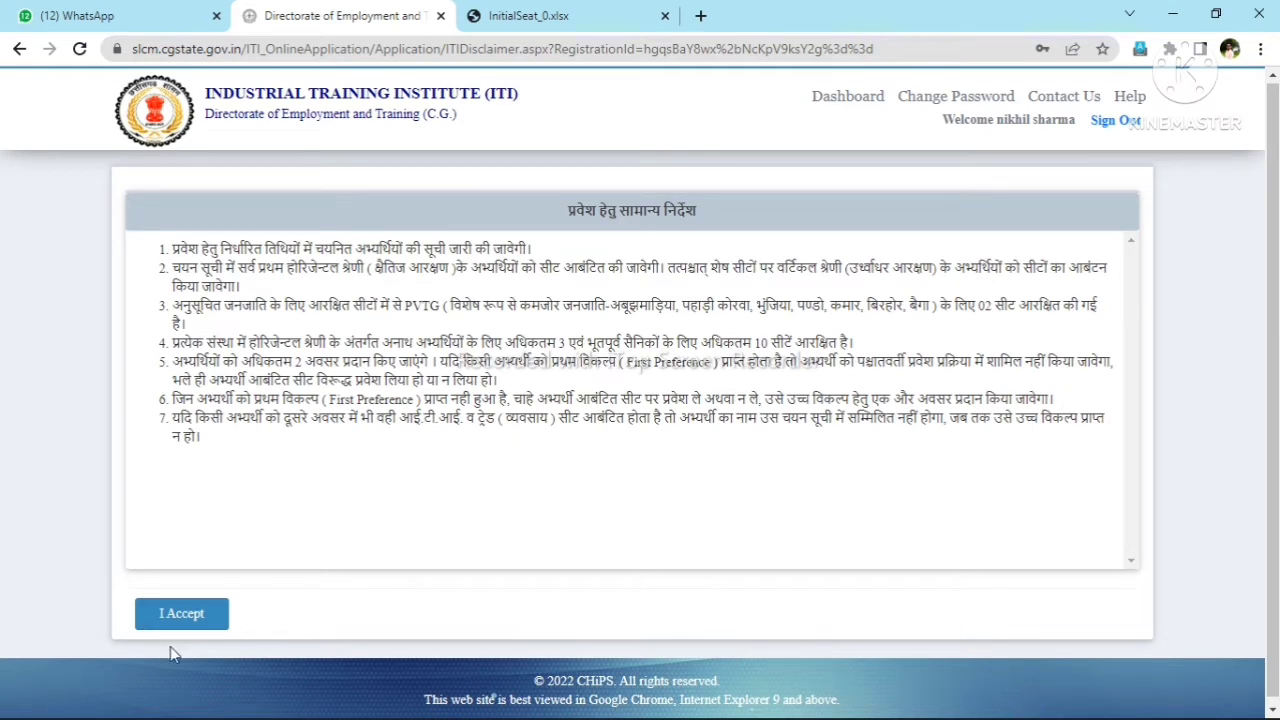
click(178, 616)
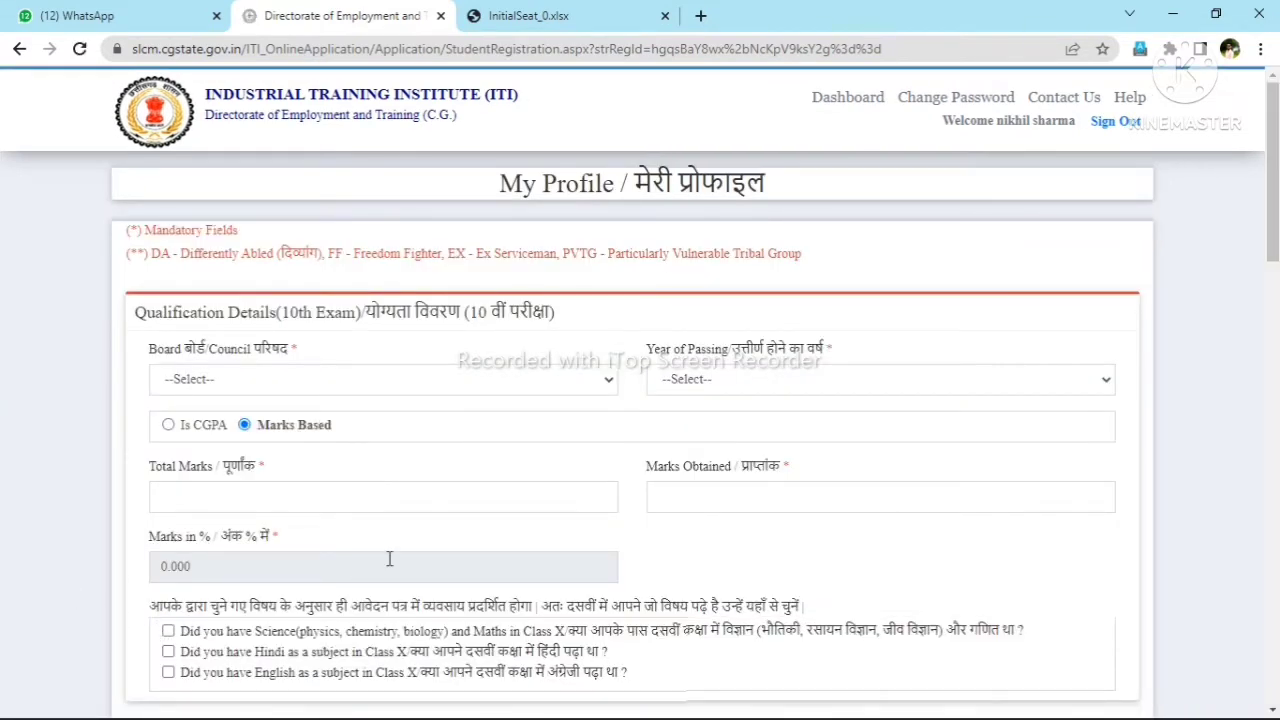
Set the 10th exam board to CBSE and the passing year to 2020.
scroll(389, 563, down, 3)
scroll(391, 410, up, 2)
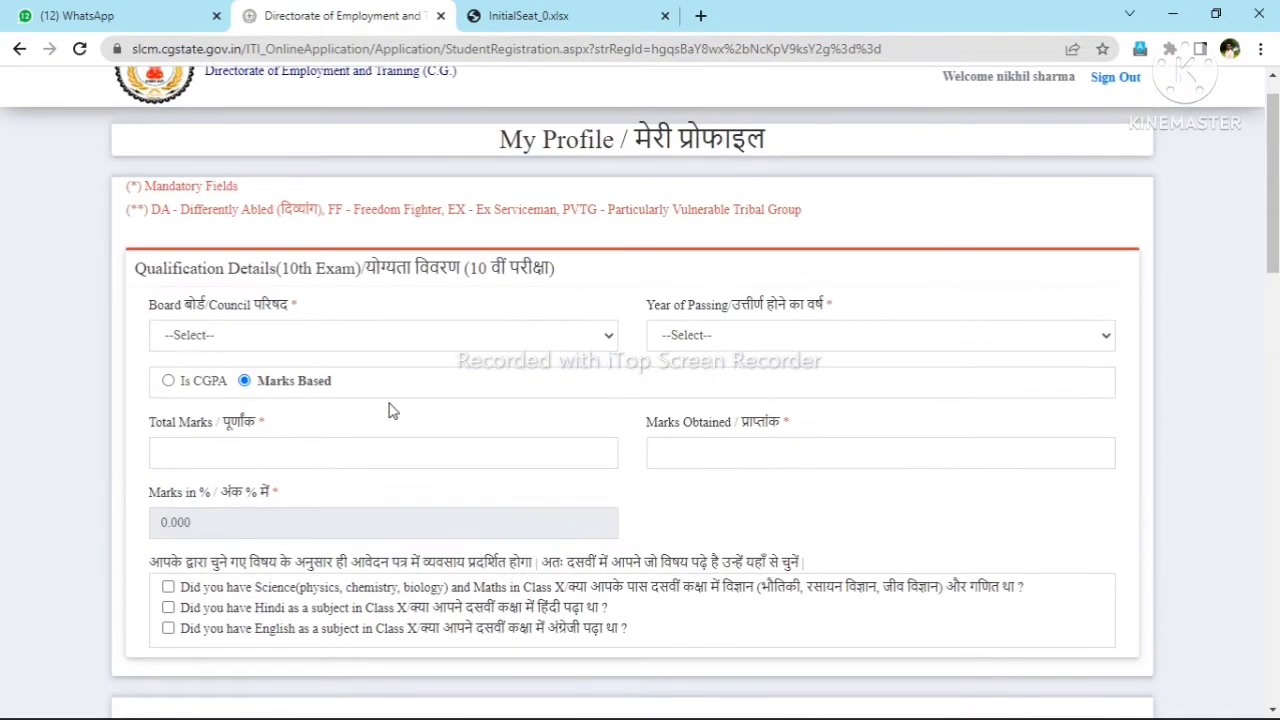
scroll(429, 386, down, 1)
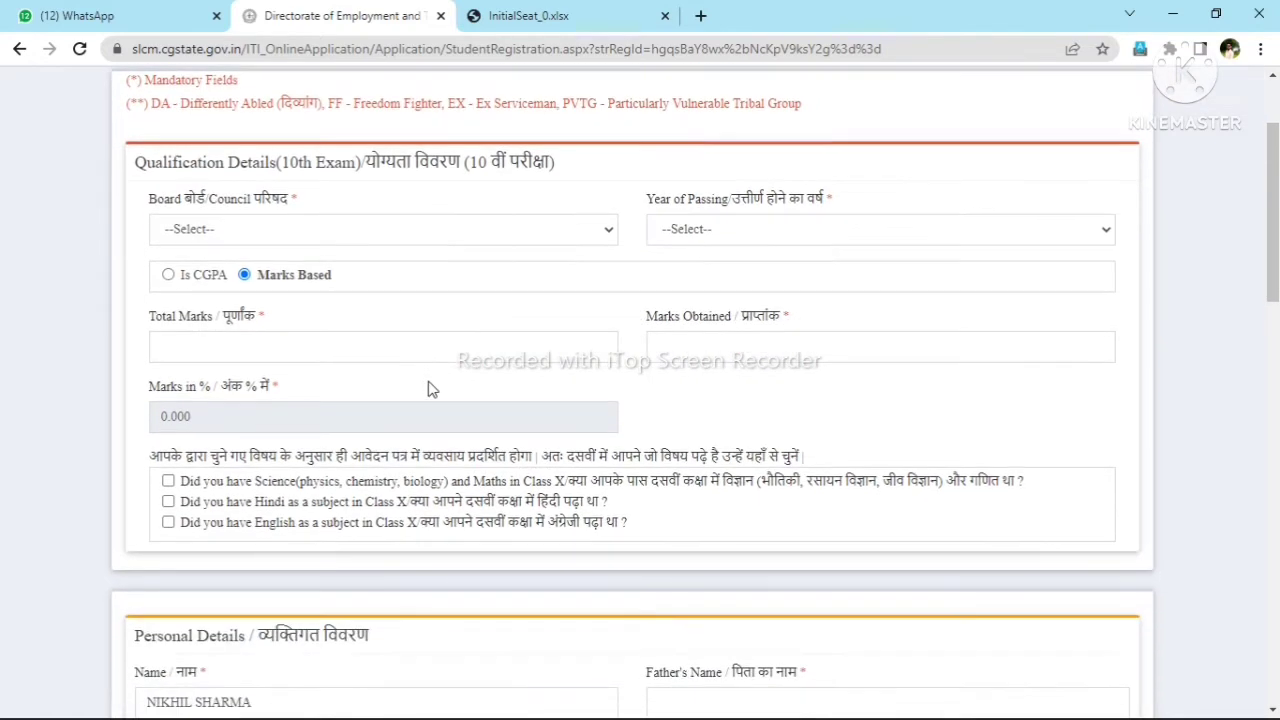
click(303, 232)
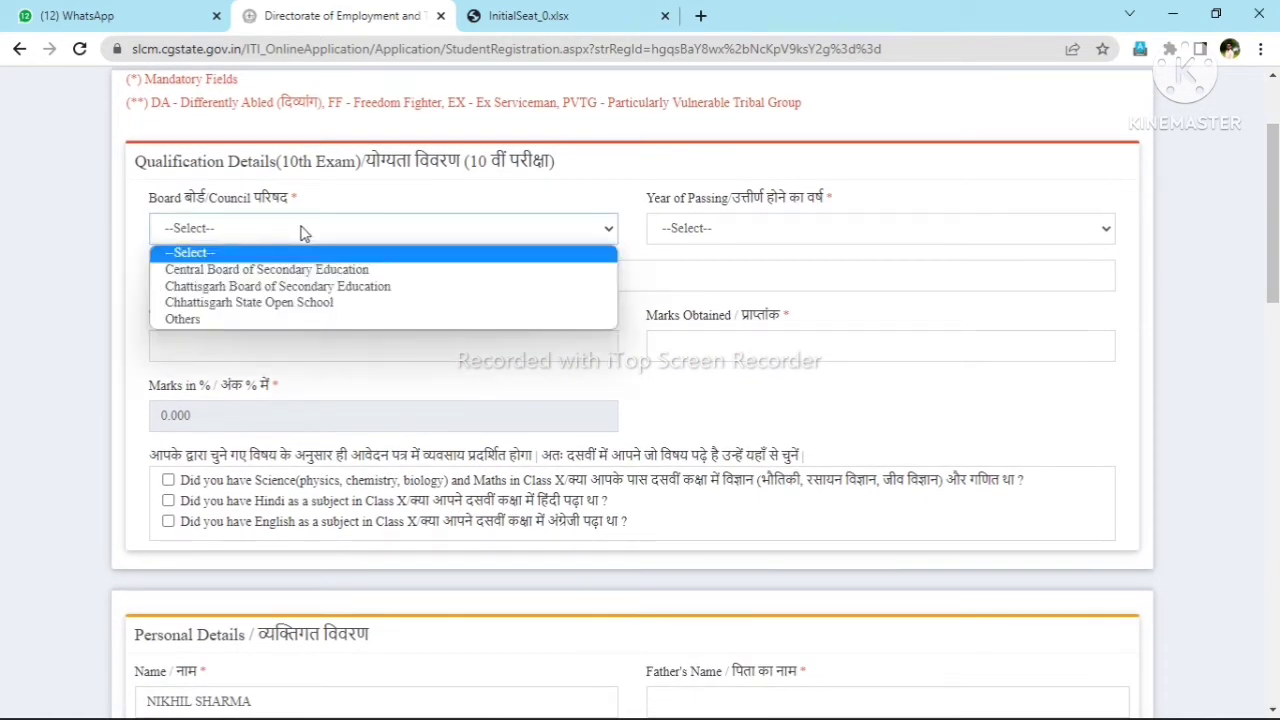
click(246, 270)
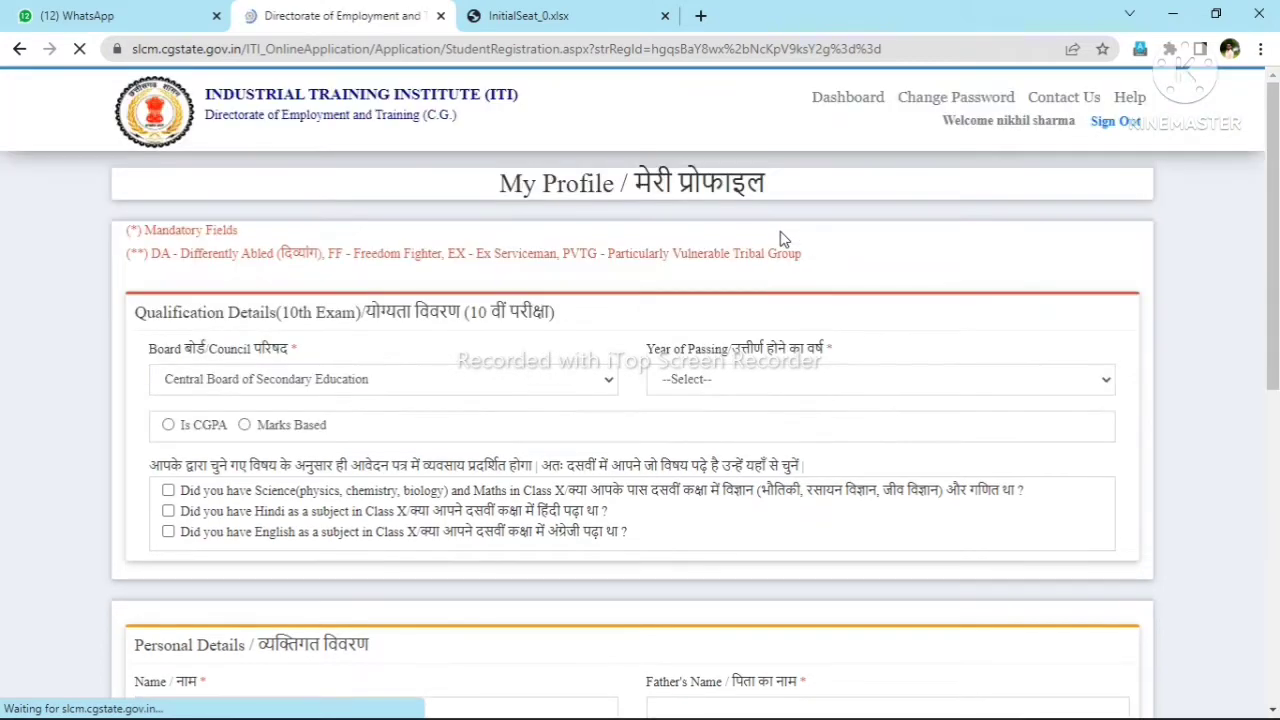
scroll(563, 367, down, 1)
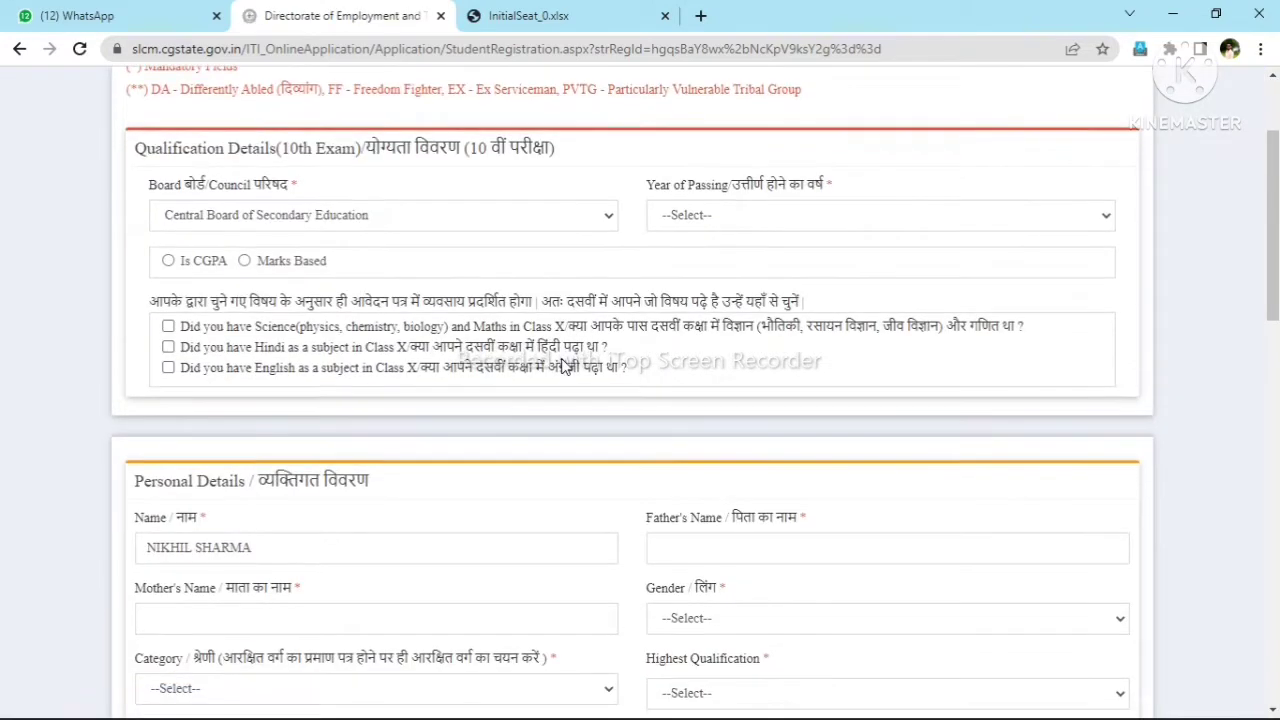
click(710, 220)
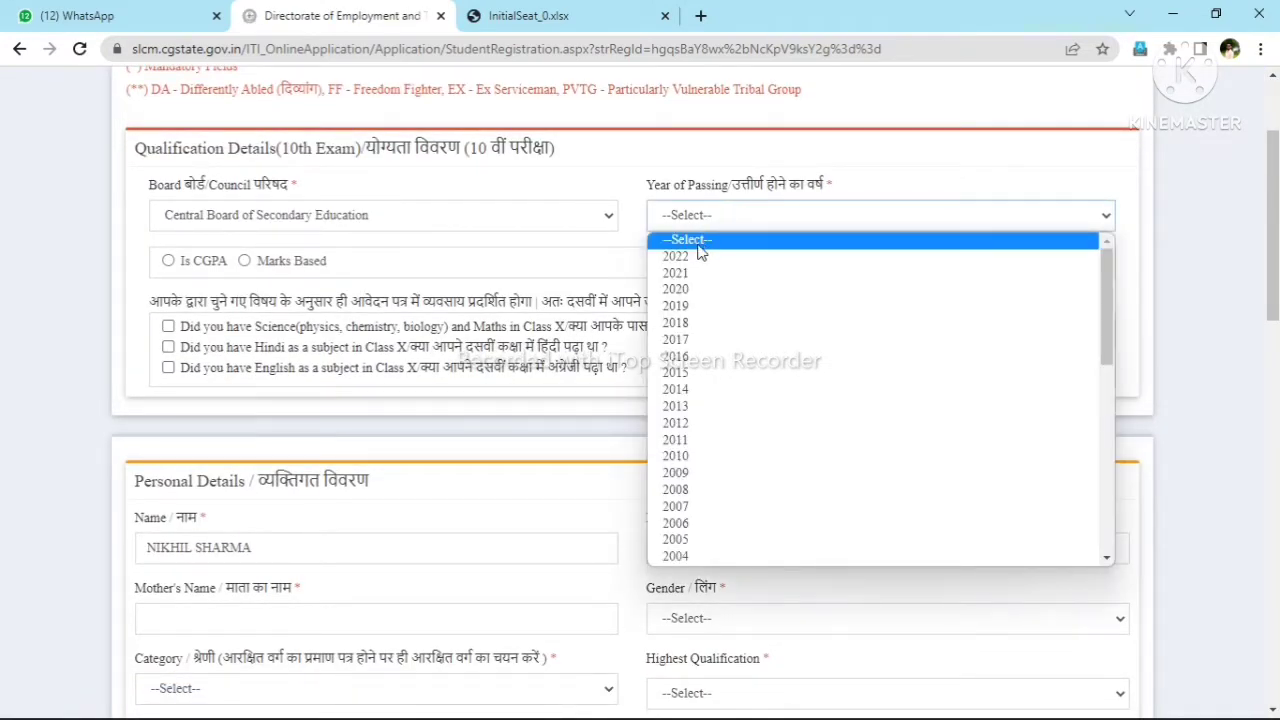
click(698, 256)
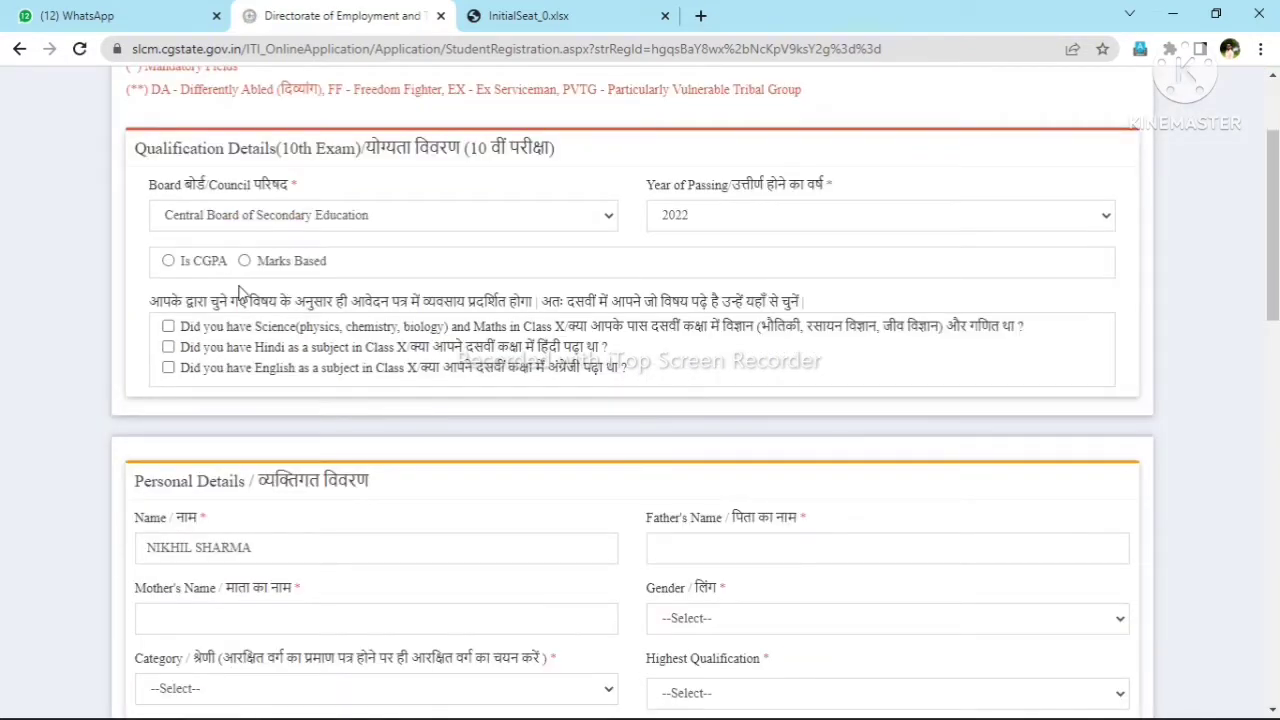
click(724, 215)
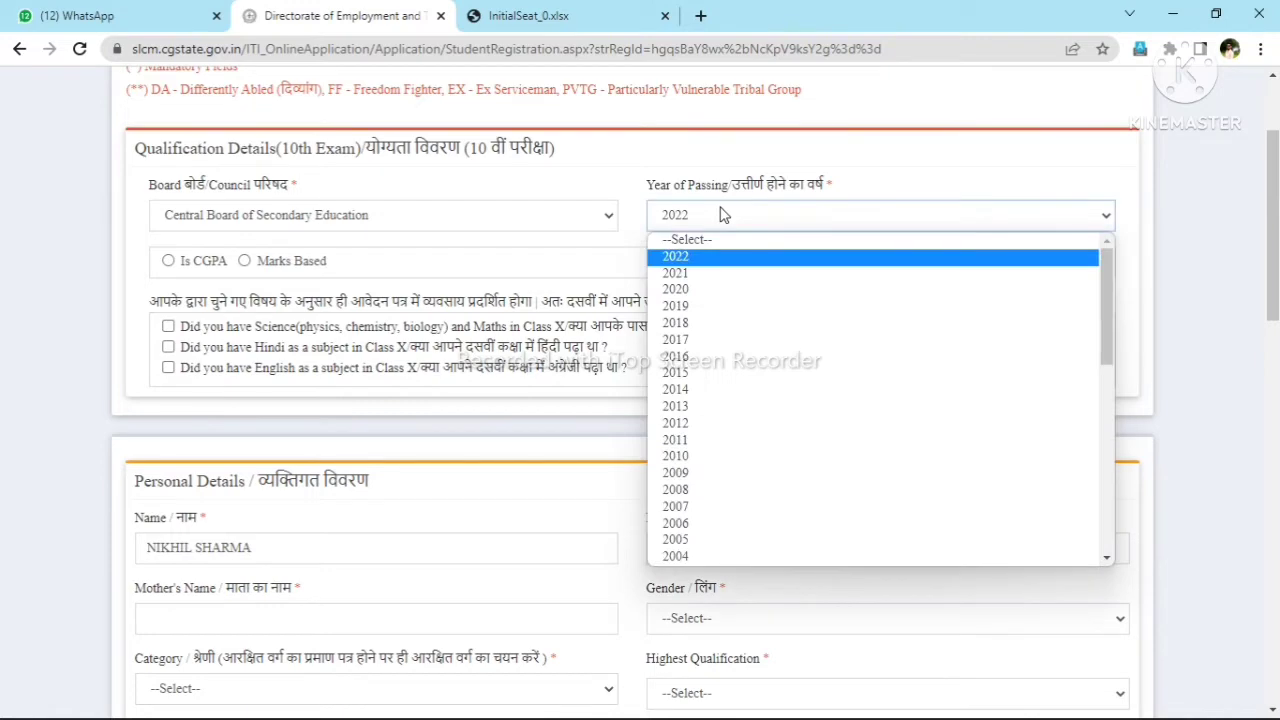
click(703, 290)
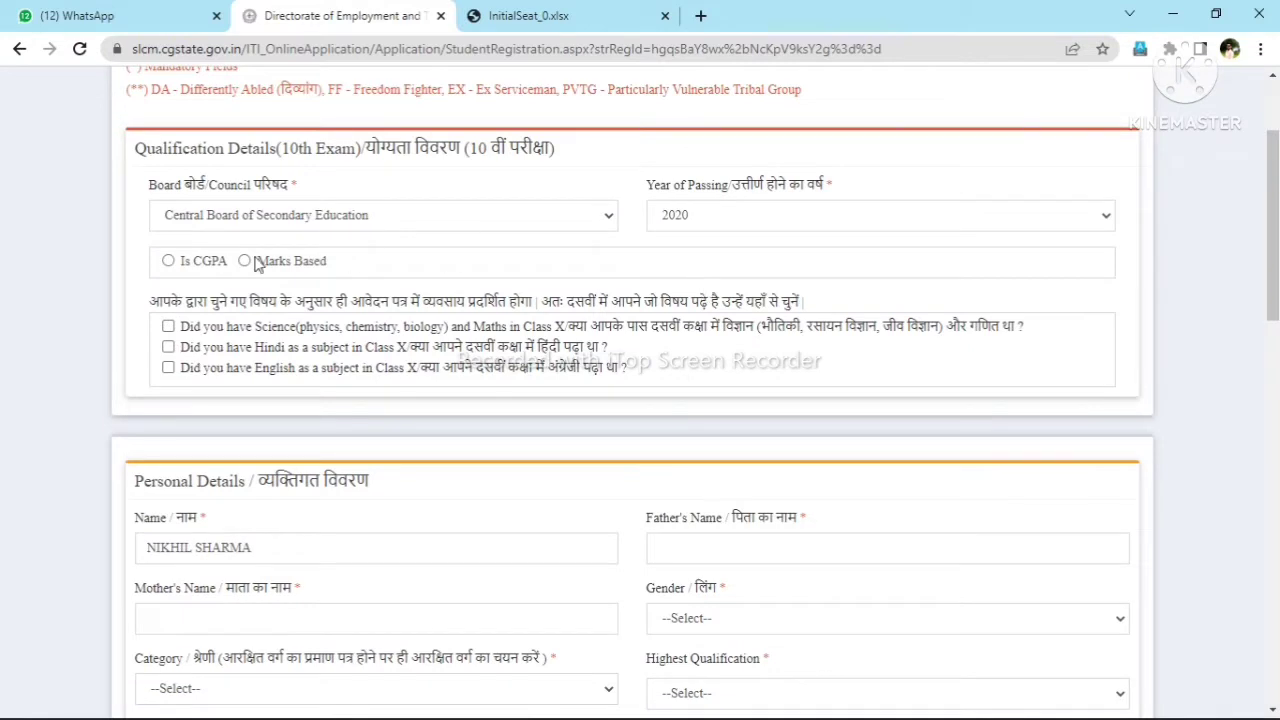
Enter the 10th result as 323 of 600 marks, giving 53.83%.
click(244, 262)
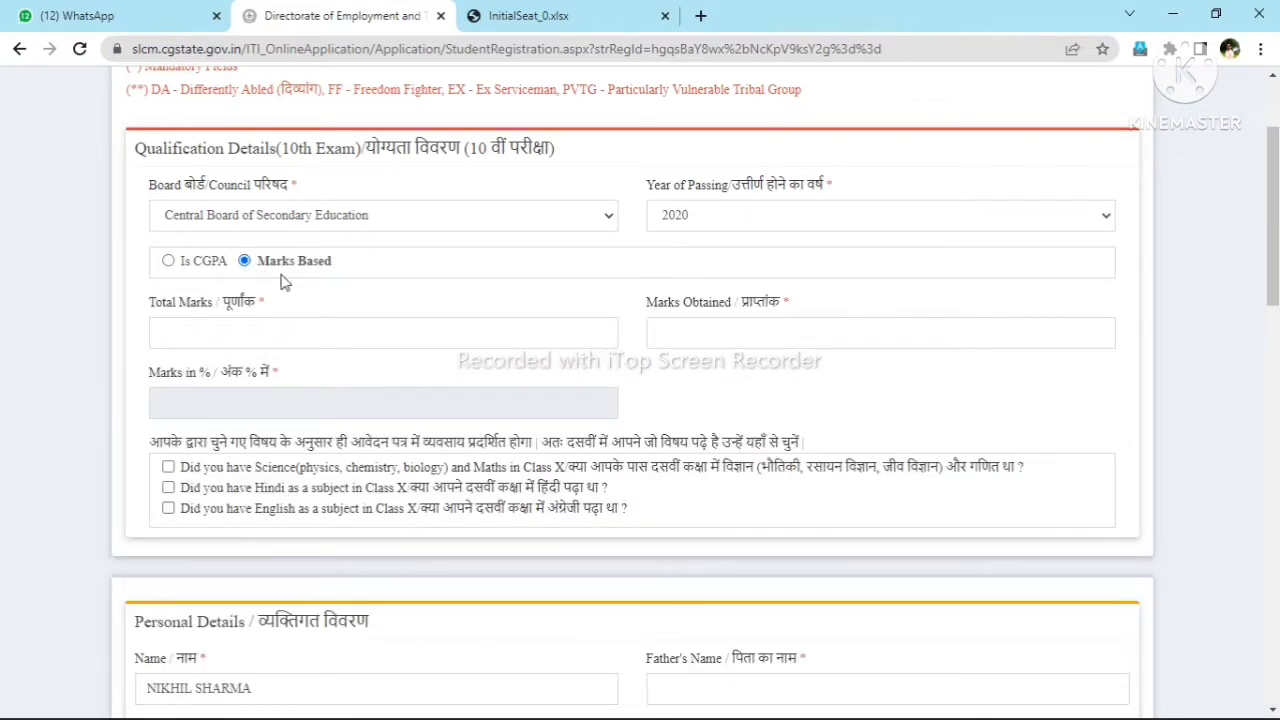
click(248, 331)
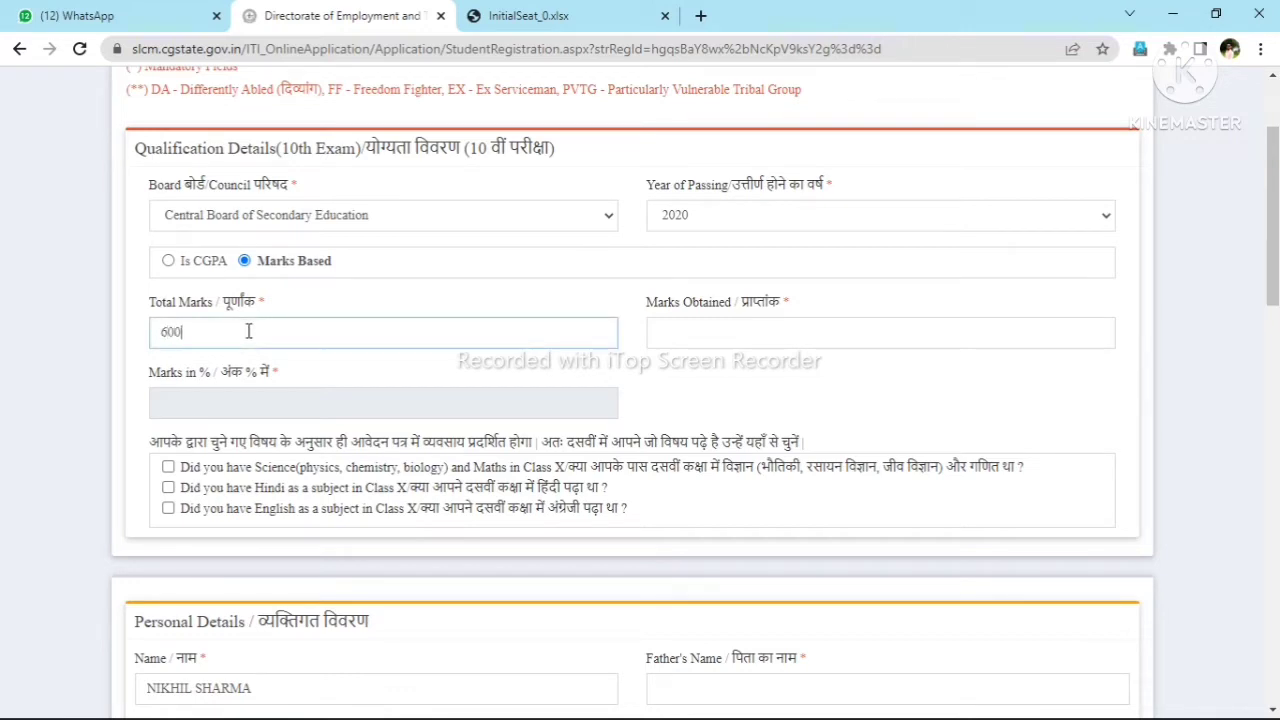
click(686, 325)
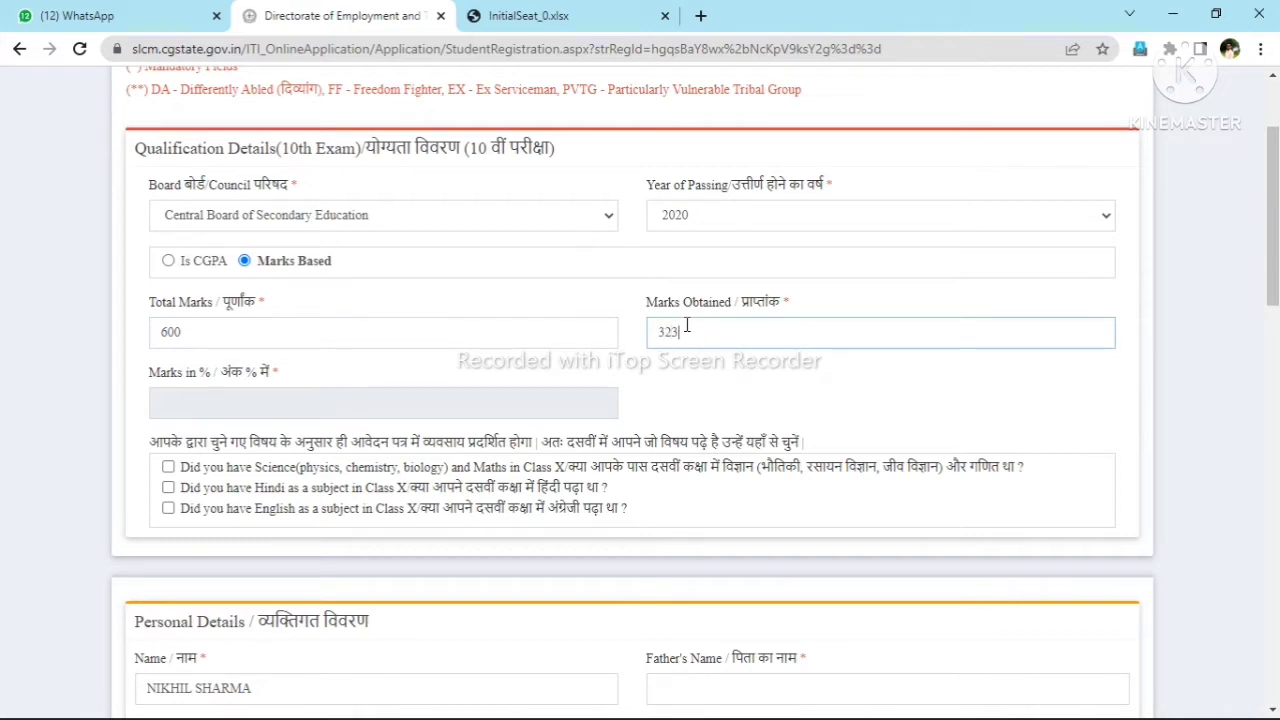
click(437, 408)
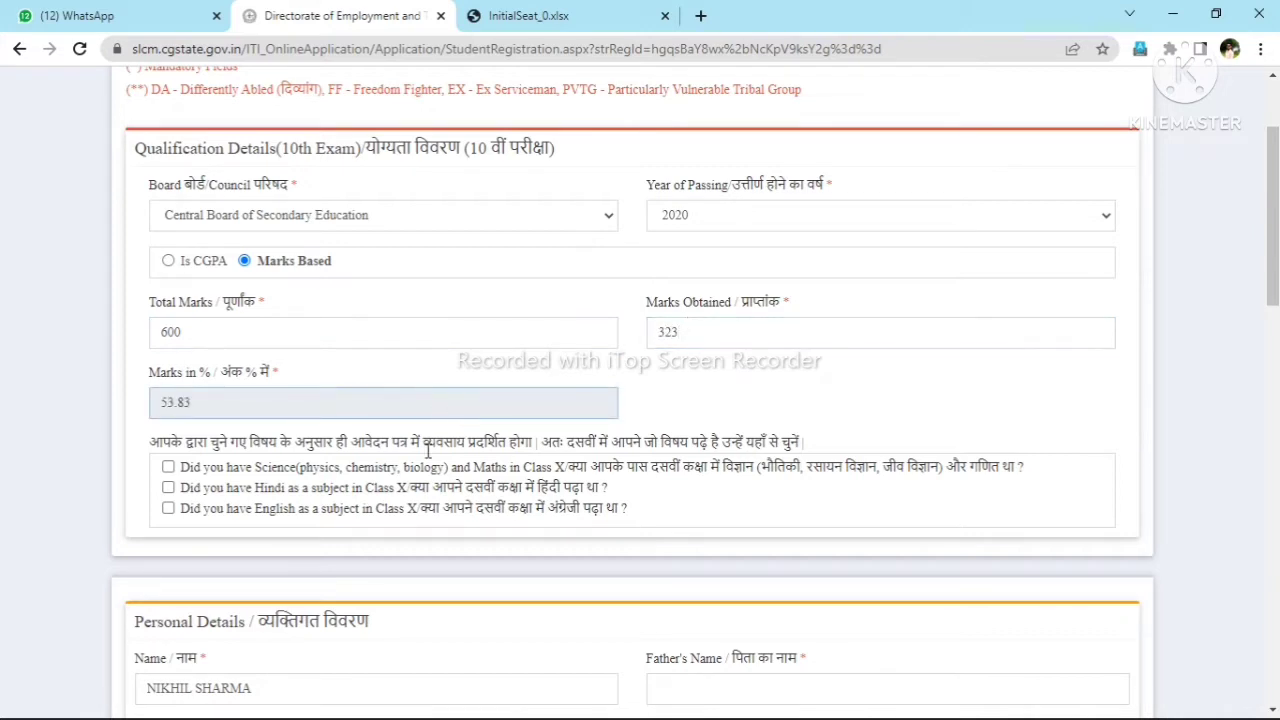
Tick Hindi and English as Class X subjects, leaving Science and Maths unticked.
scroll(380, 470, down, 2)
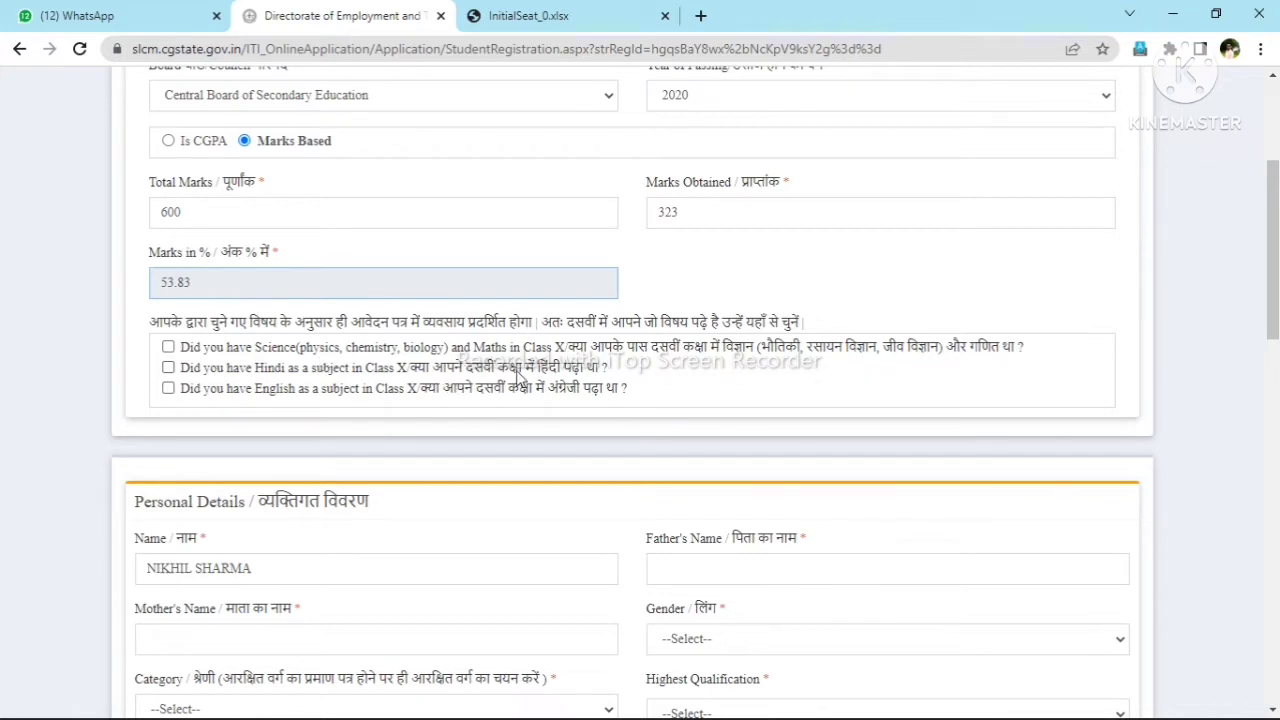
click(168, 368)
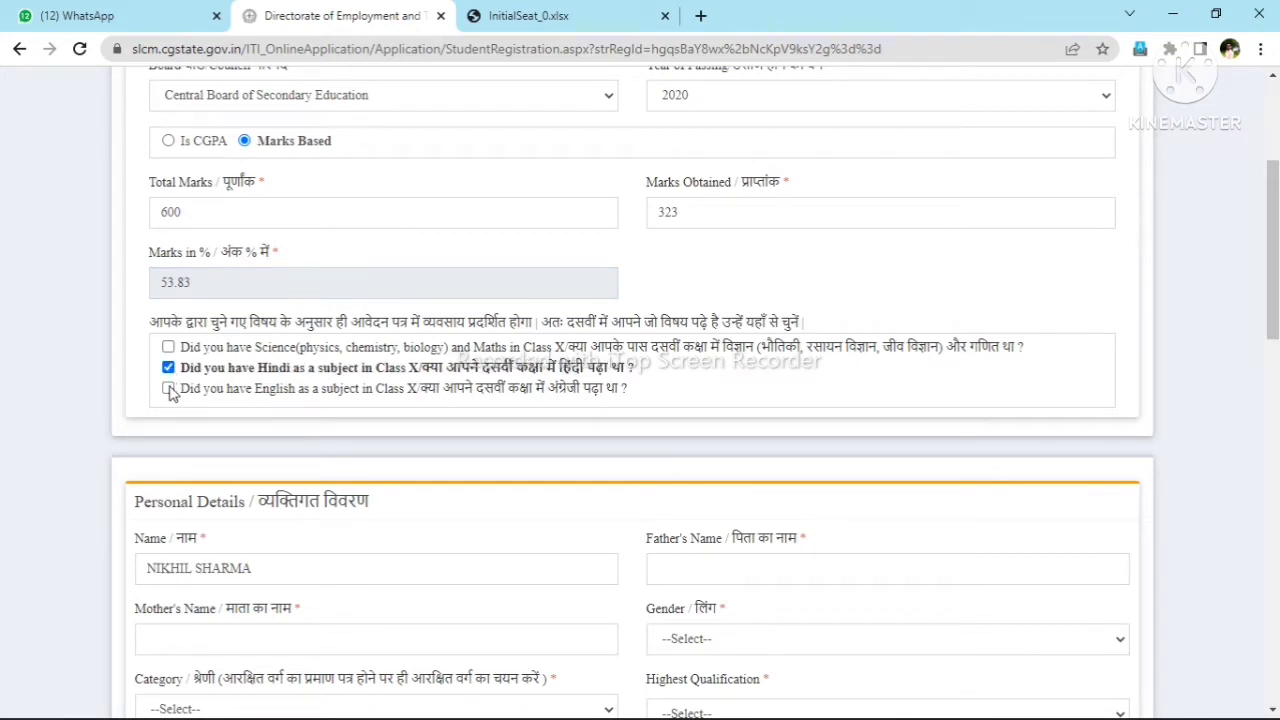
click(168, 389)
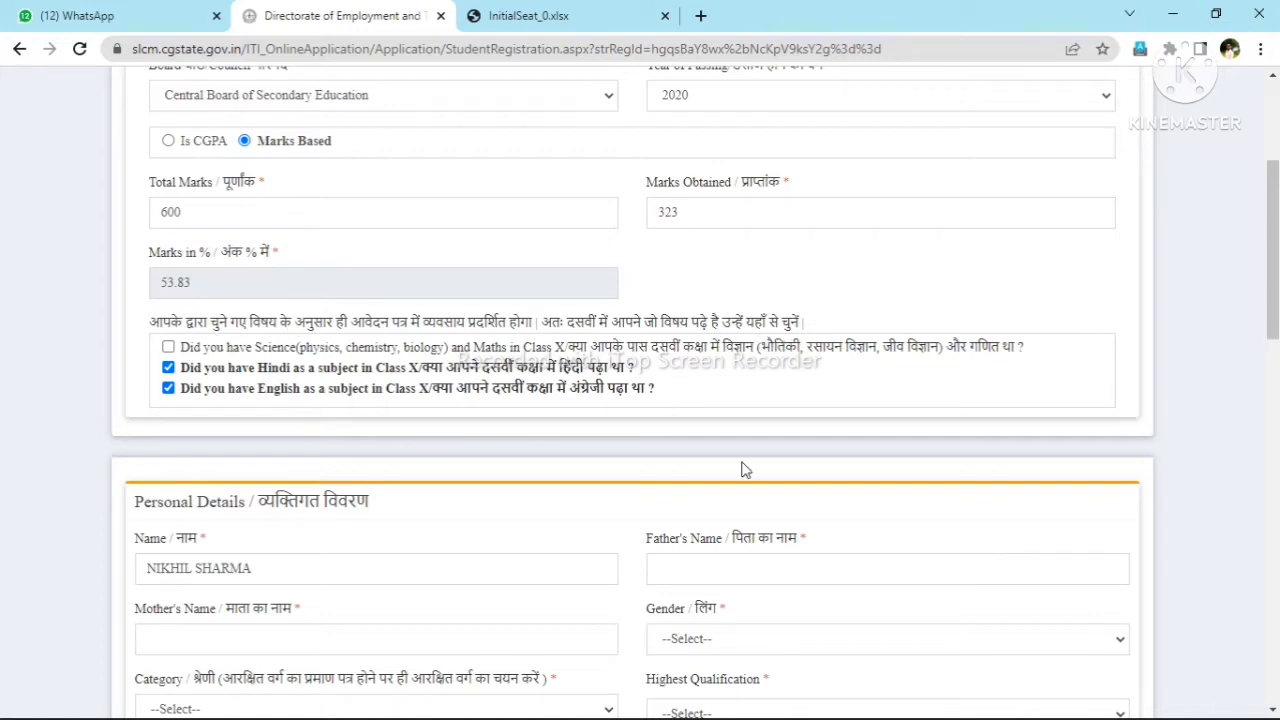
scroll(905, 560, down, 3)
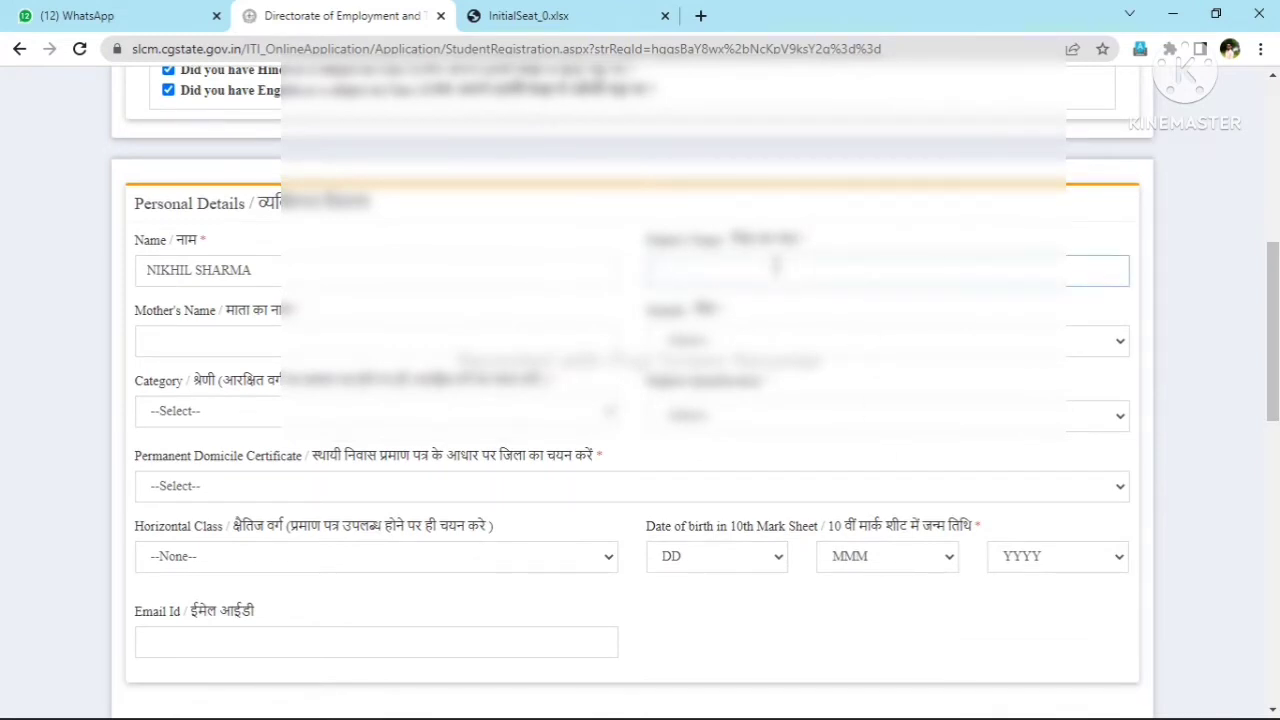
Enter the father's and mother's names.
text(RA SHA)
key(Tab)
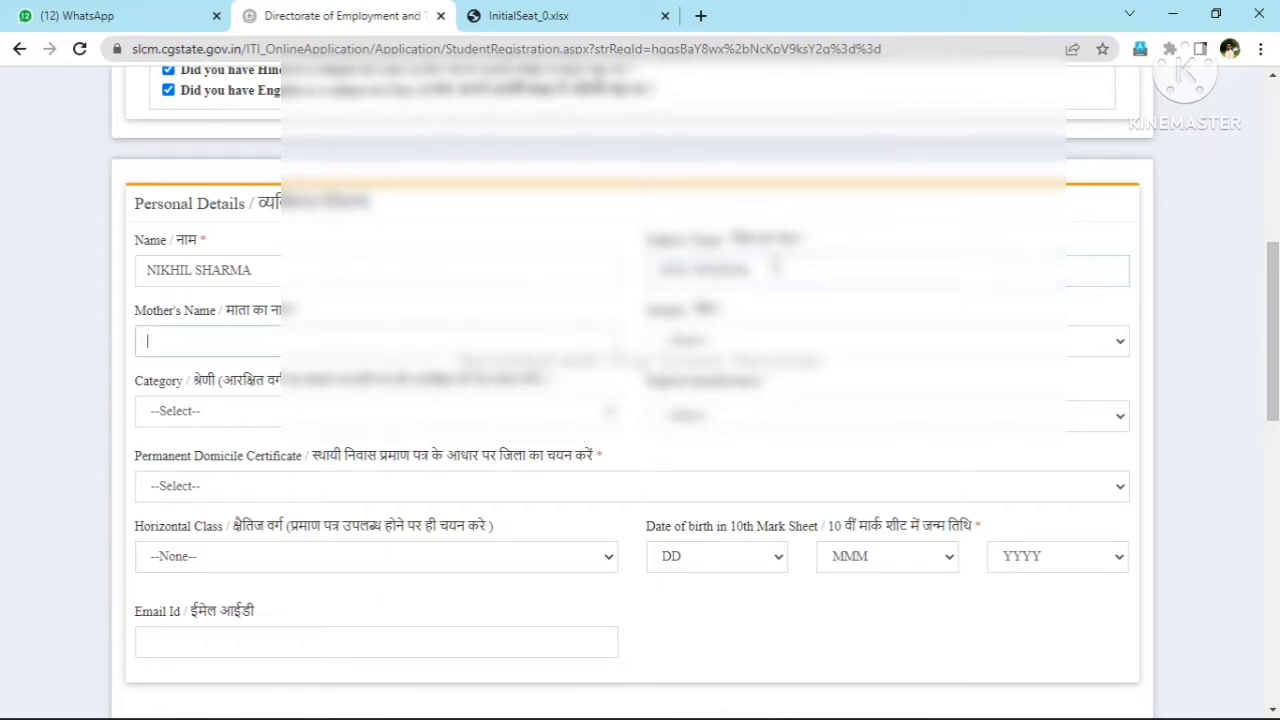
click(480, 325)
click(476, 328)
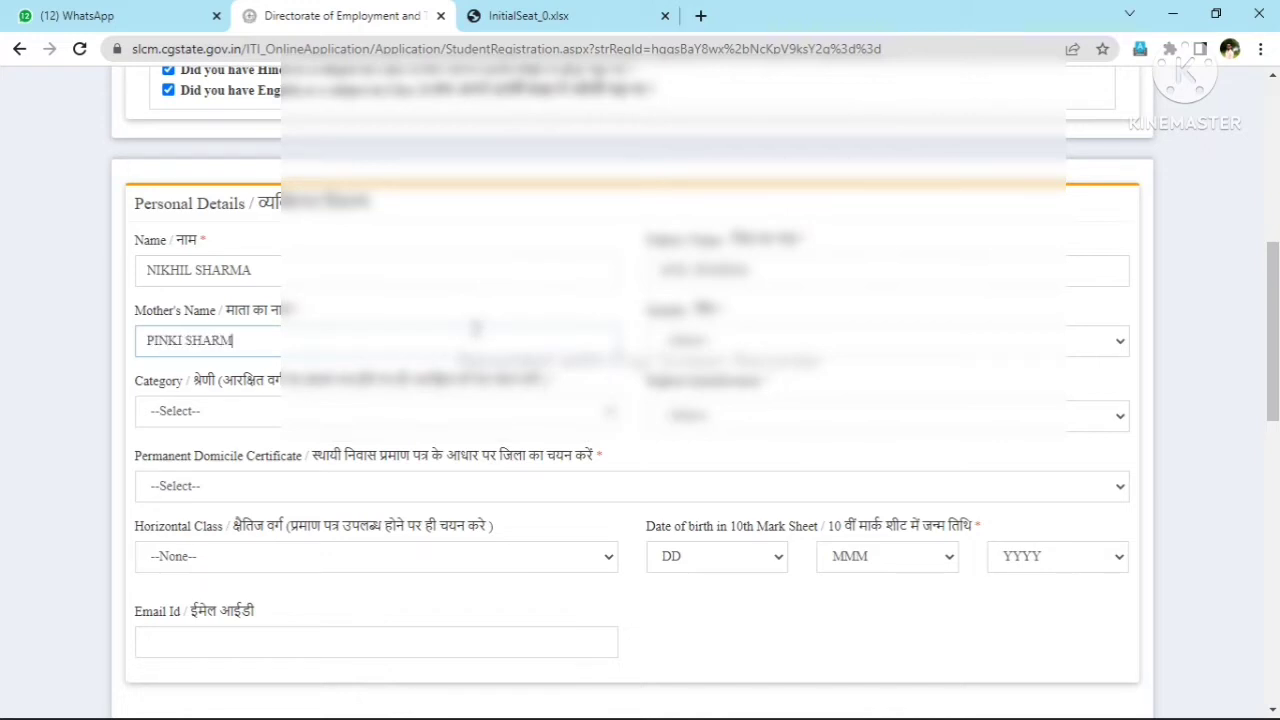
Choose the gender, General category, 12th as highest qualification and Bilaspur domicile.
click(712, 350)
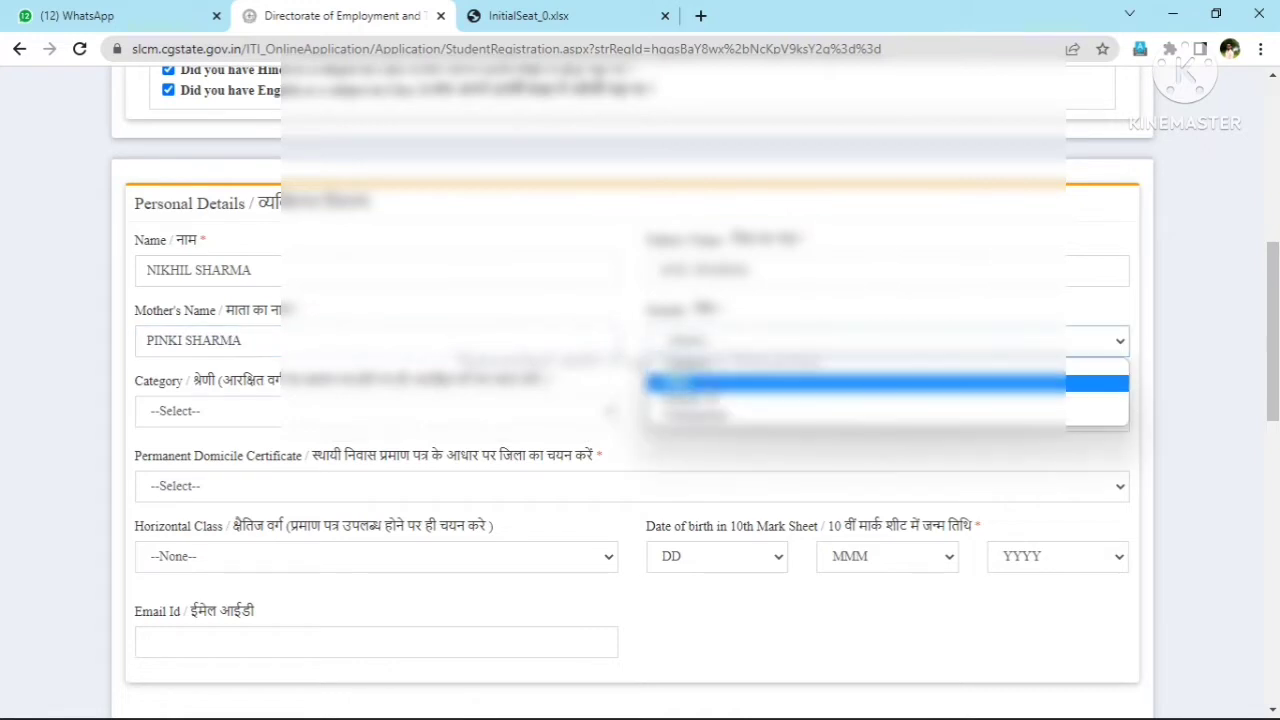
click(665, 383)
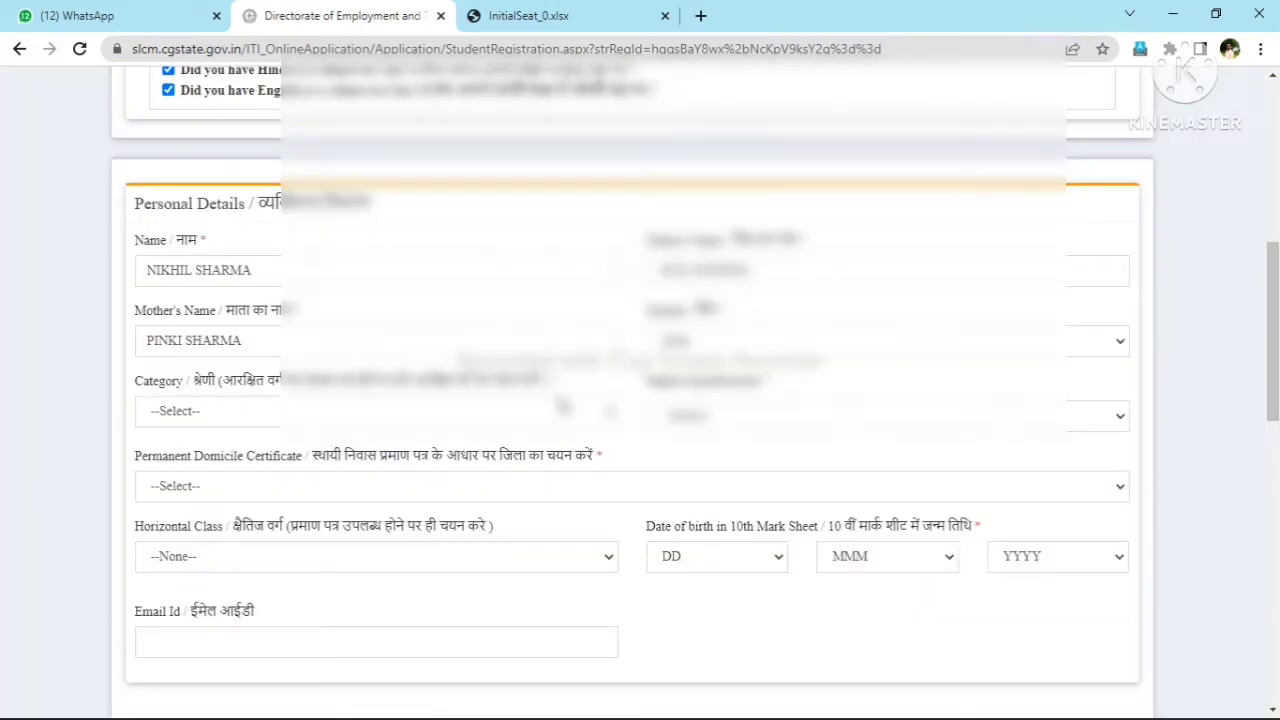
click(552, 407)
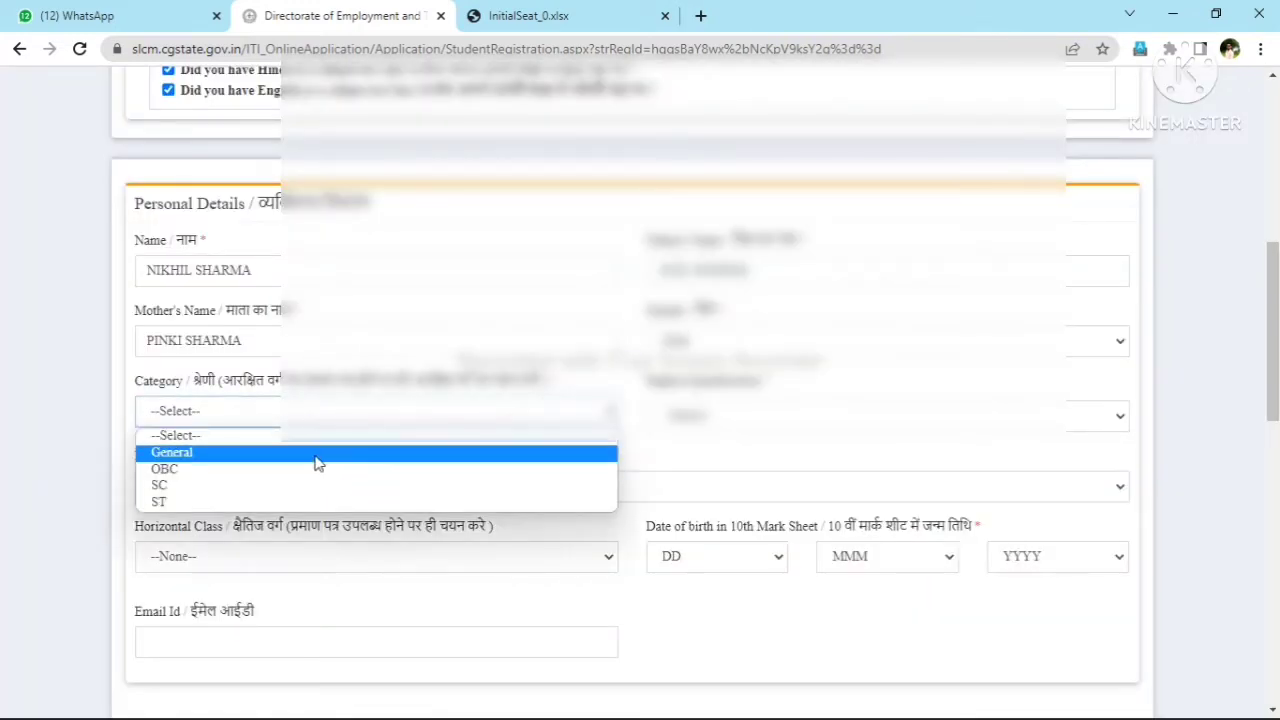
click(315, 454)
click(694, 414)
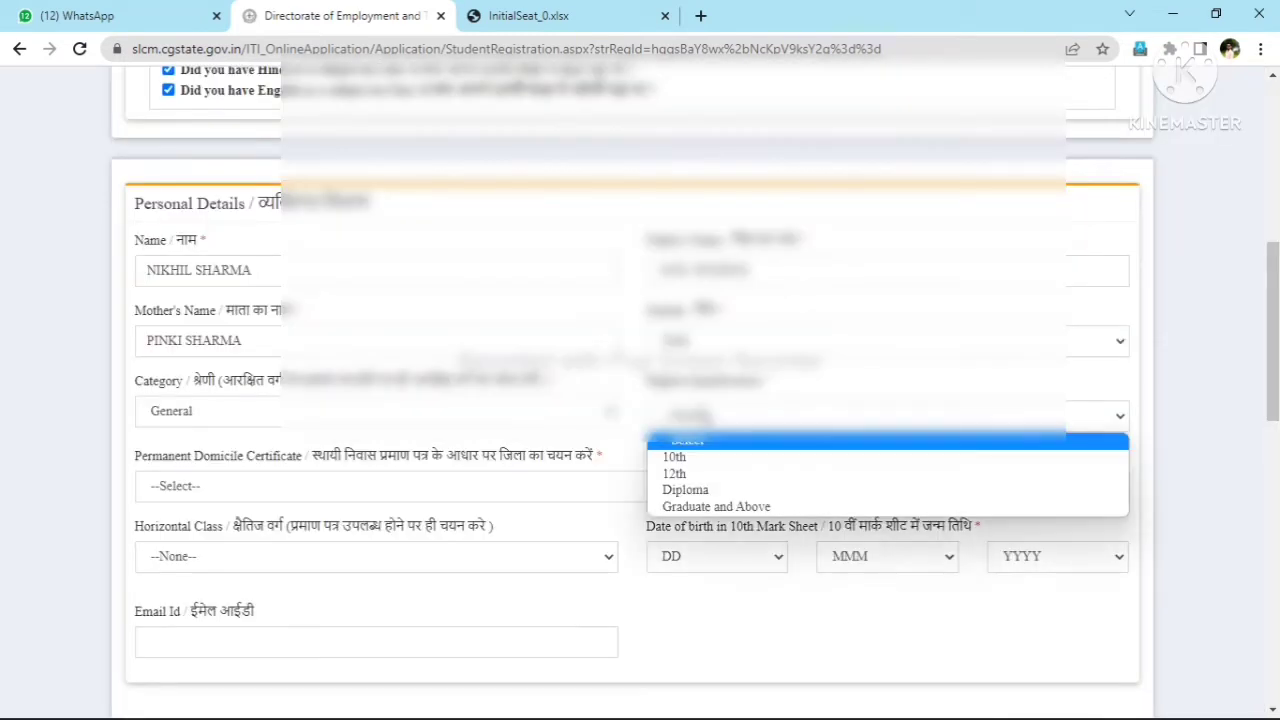
click(693, 479)
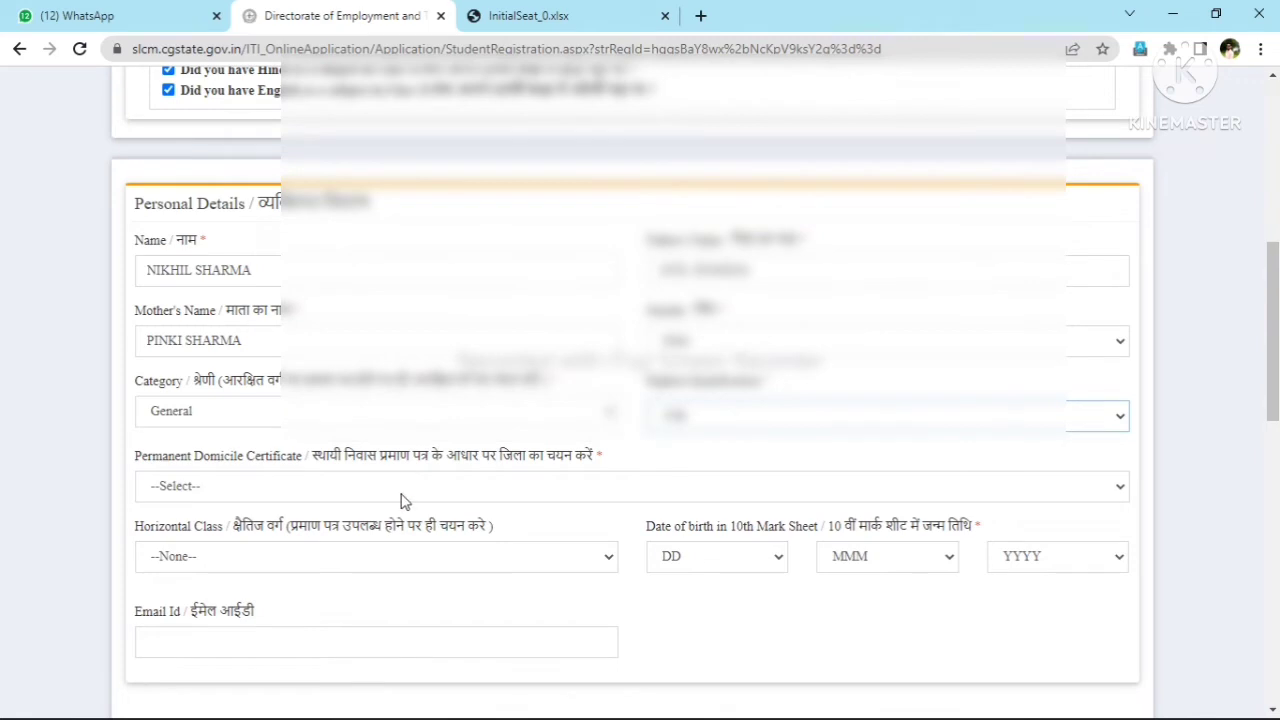
click(403, 498)
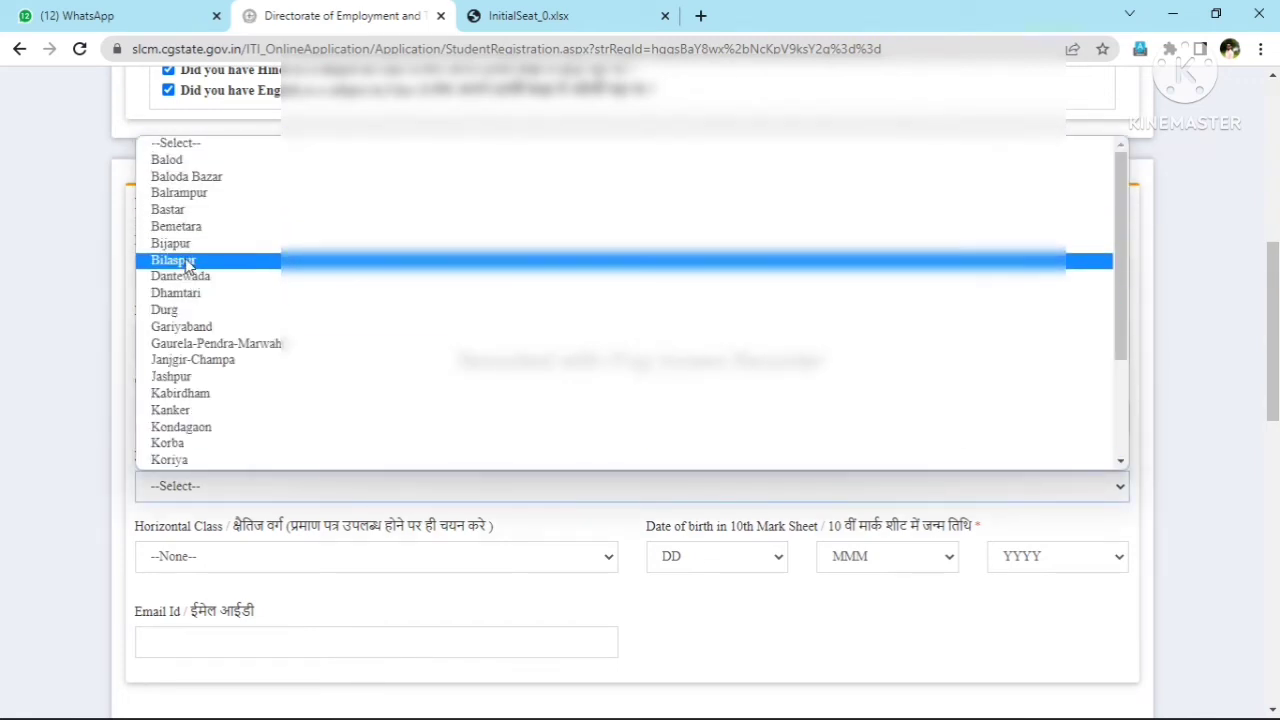
click(186, 264)
Keep horizontal class as None and set the day, month and year of birth.
scroll(683, 497, down, 2)
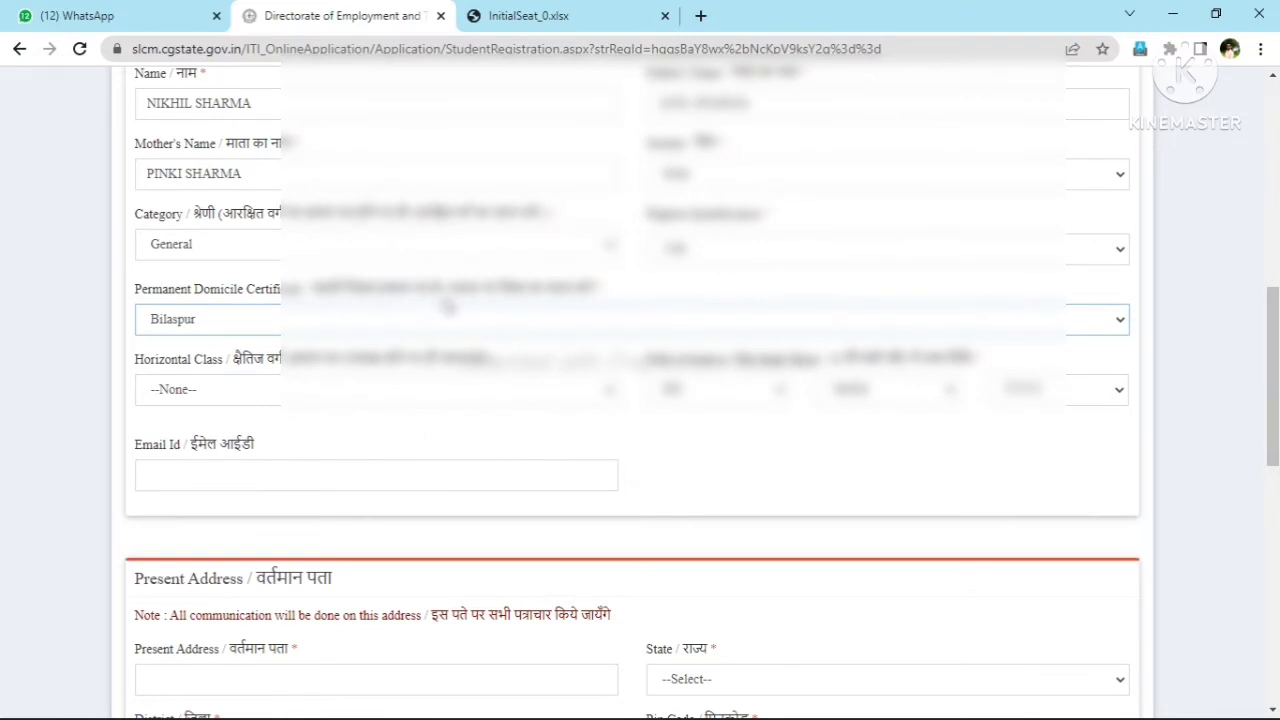
click(394, 398)
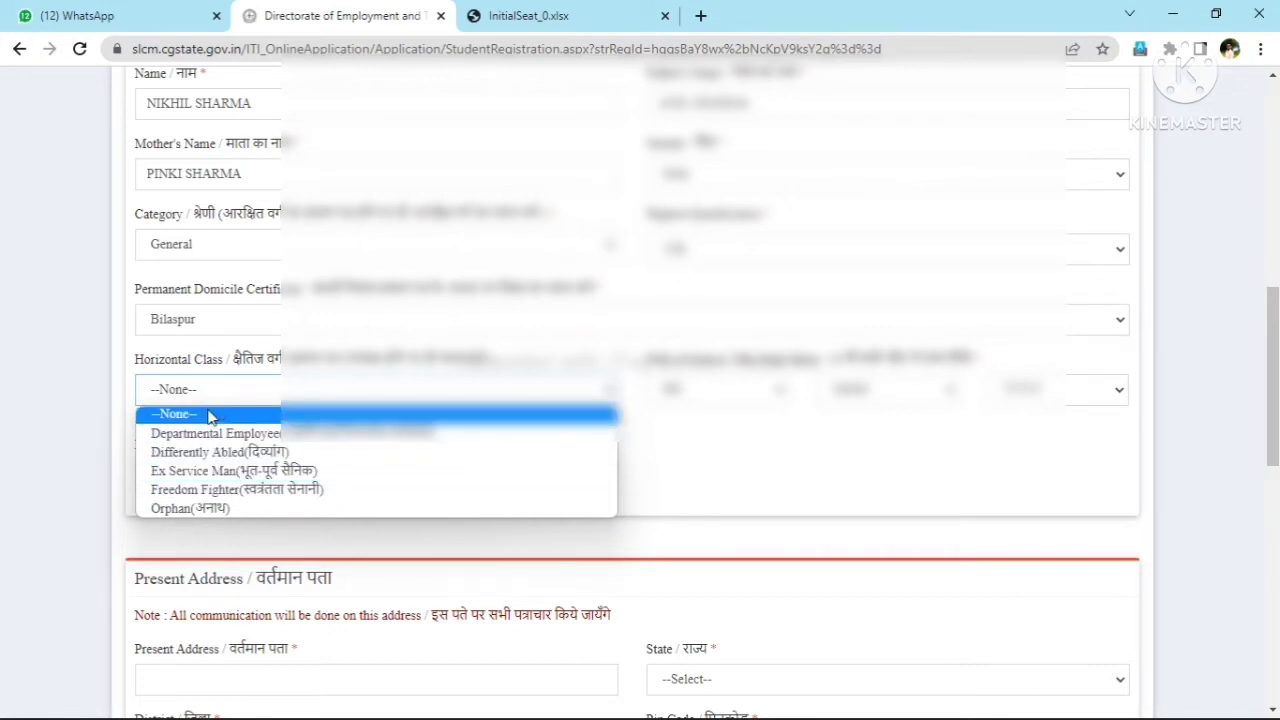
click(209, 415)
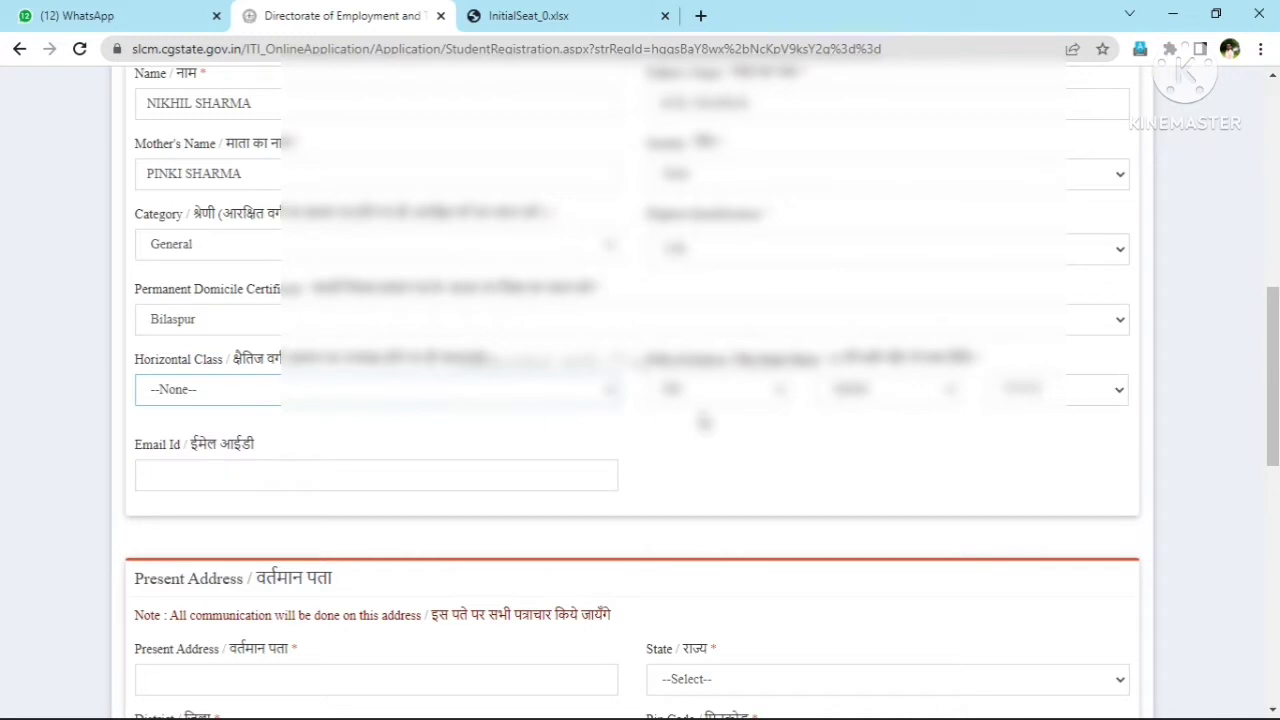
click(748, 401)
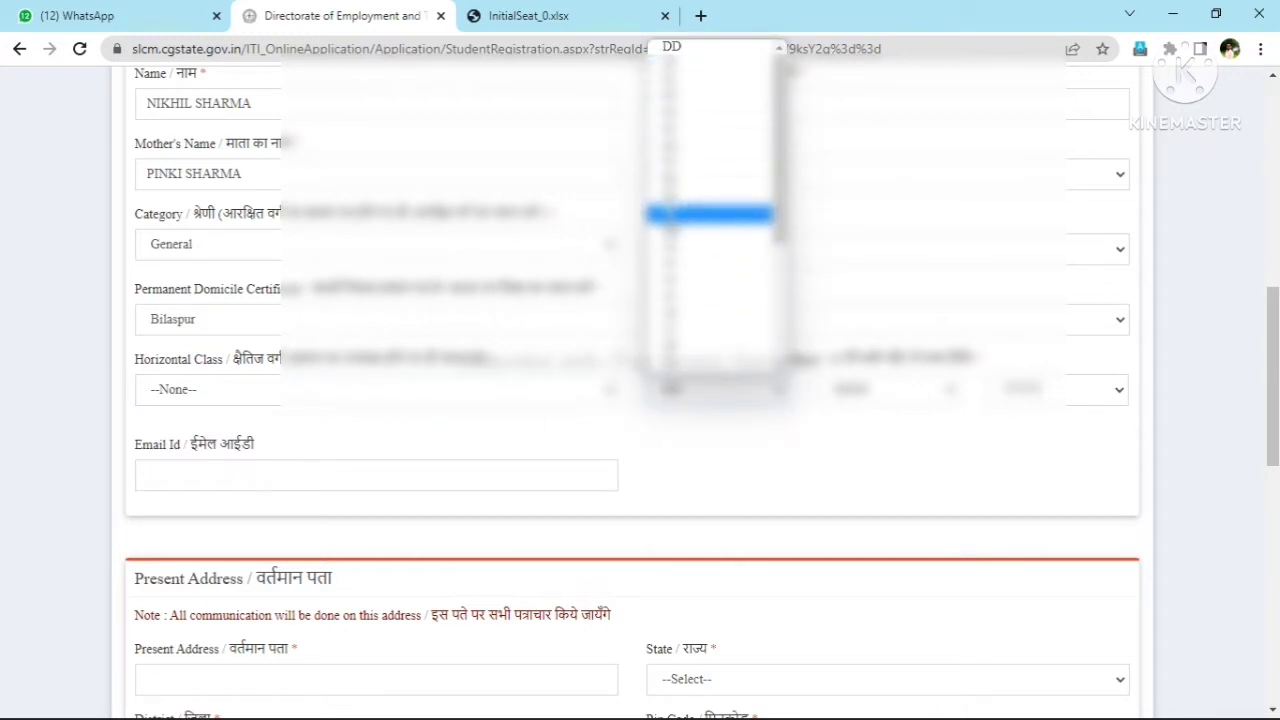
click(1030, 708)
click(887, 389)
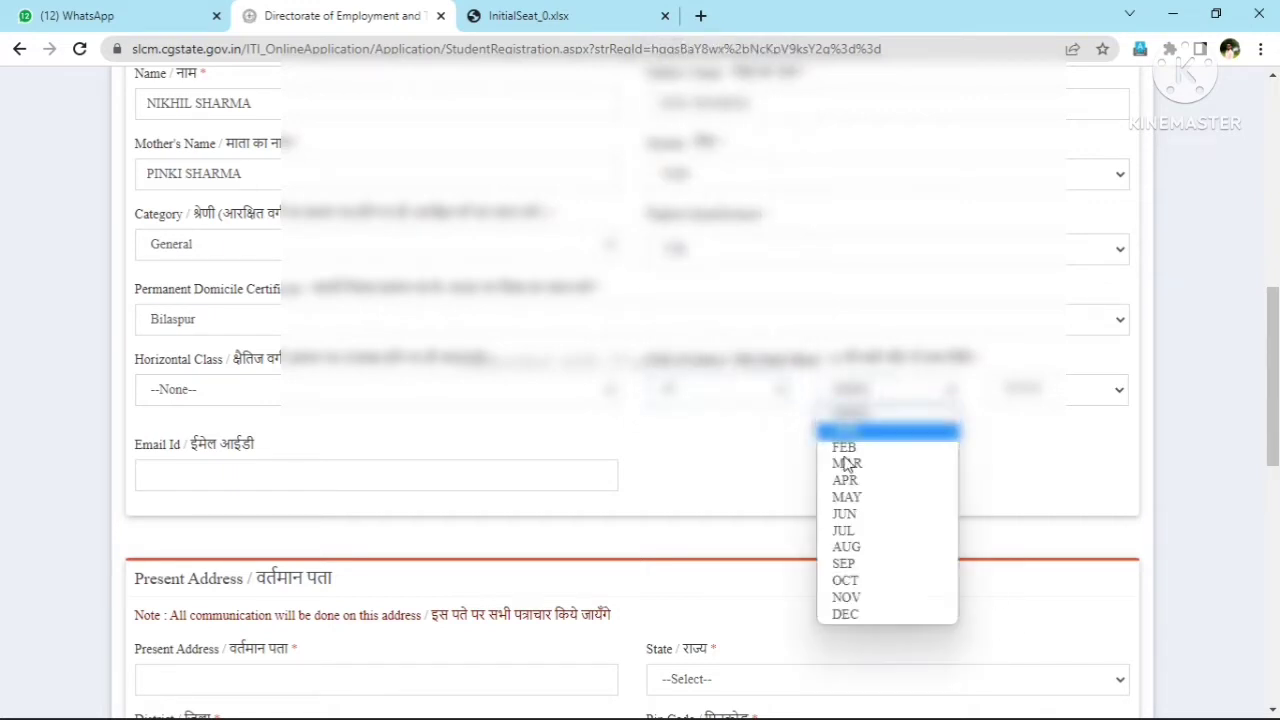
click(867, 614)
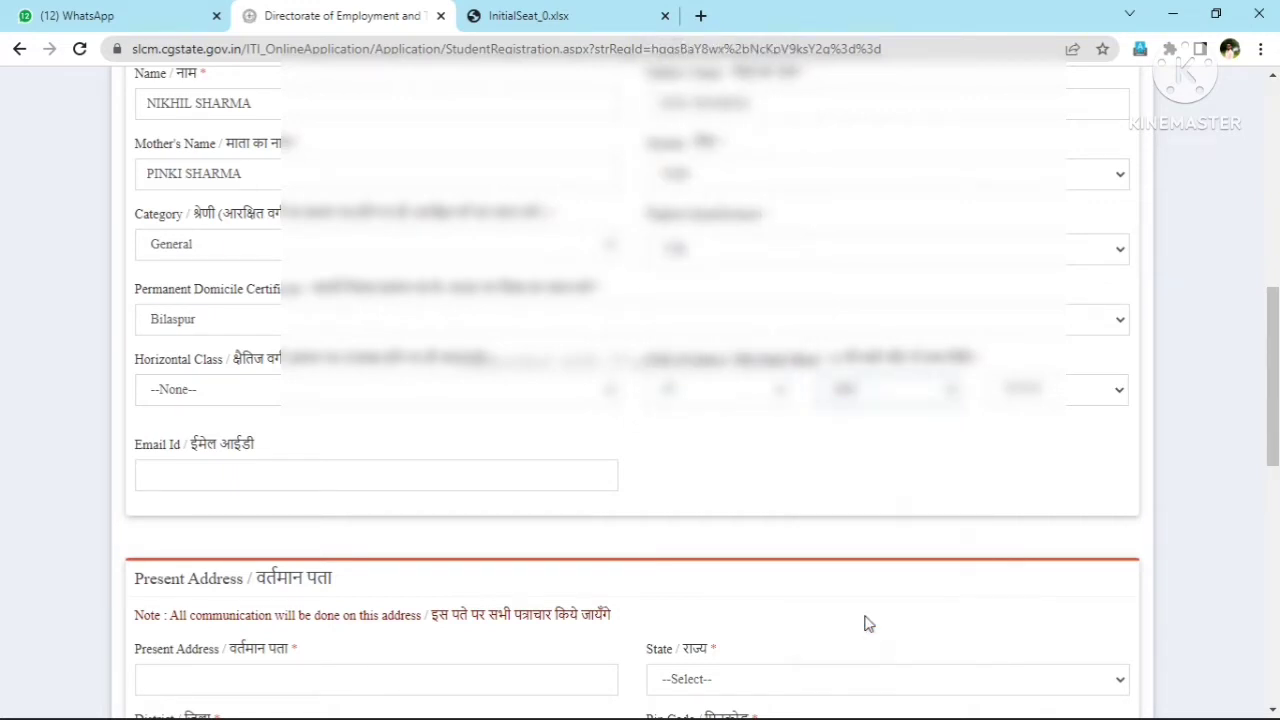
click(1040, 410)
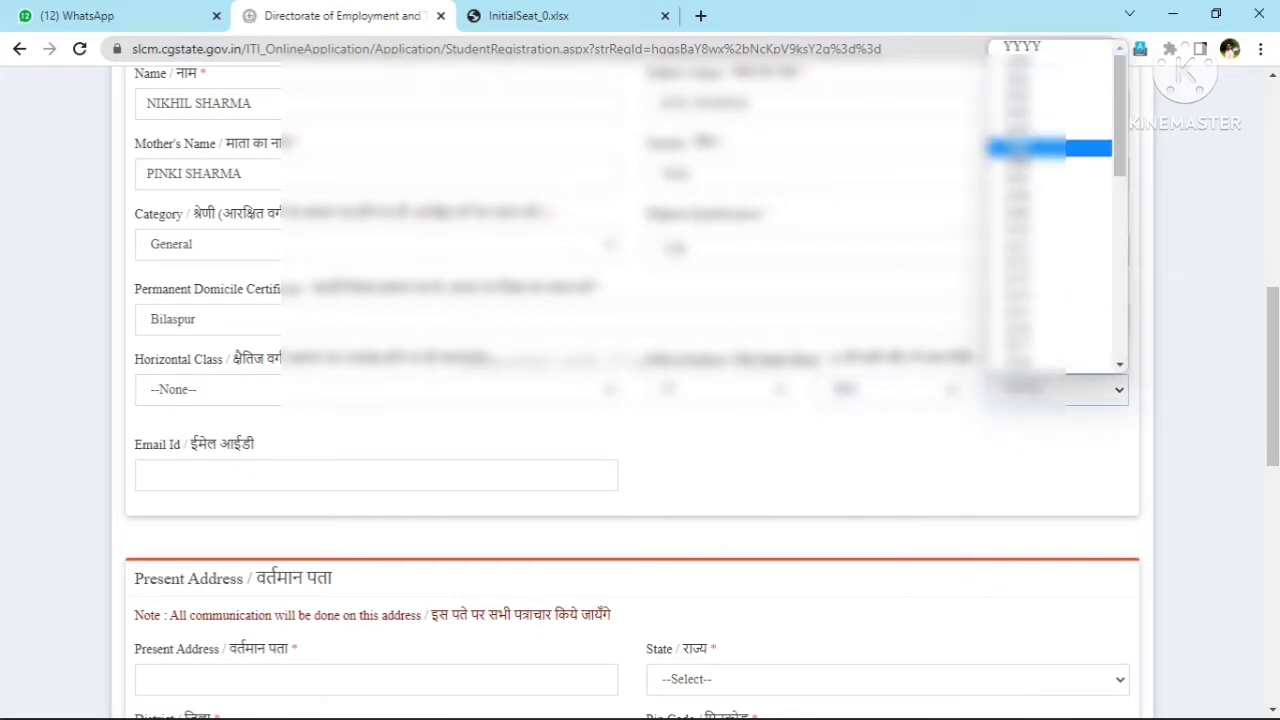
scroll(1050, 200, down, 10)
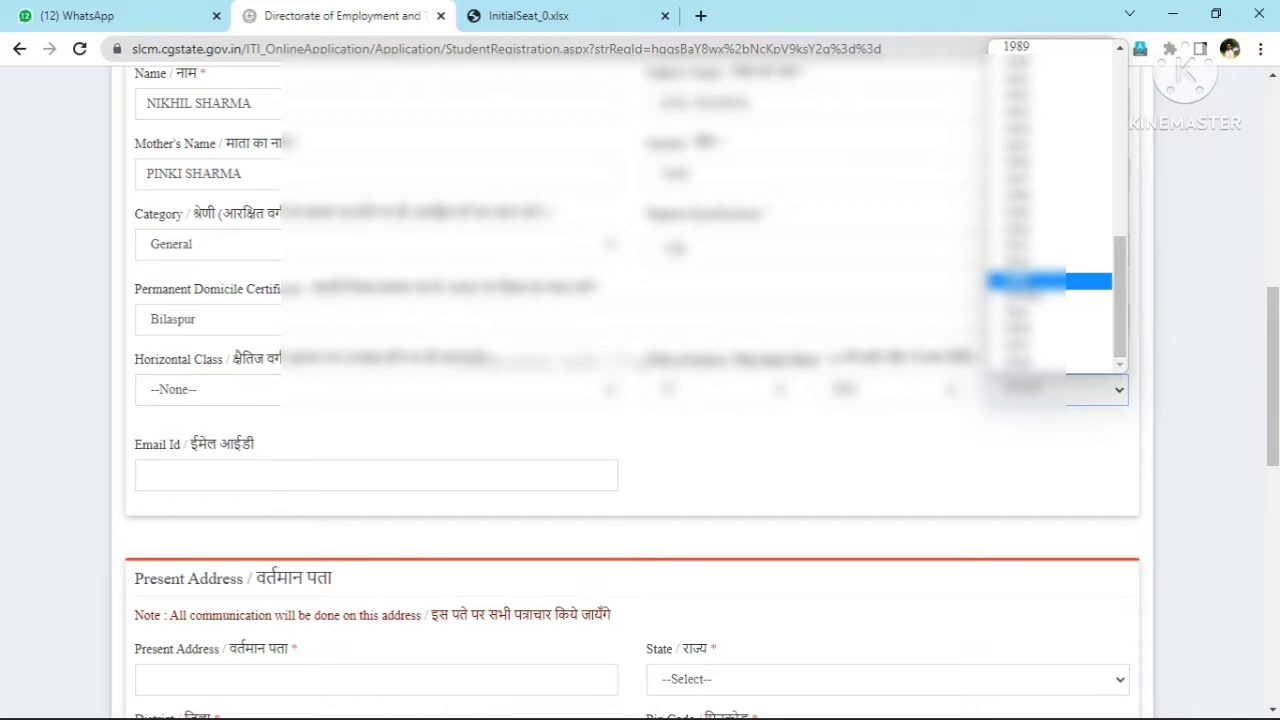
click(1030, 283)
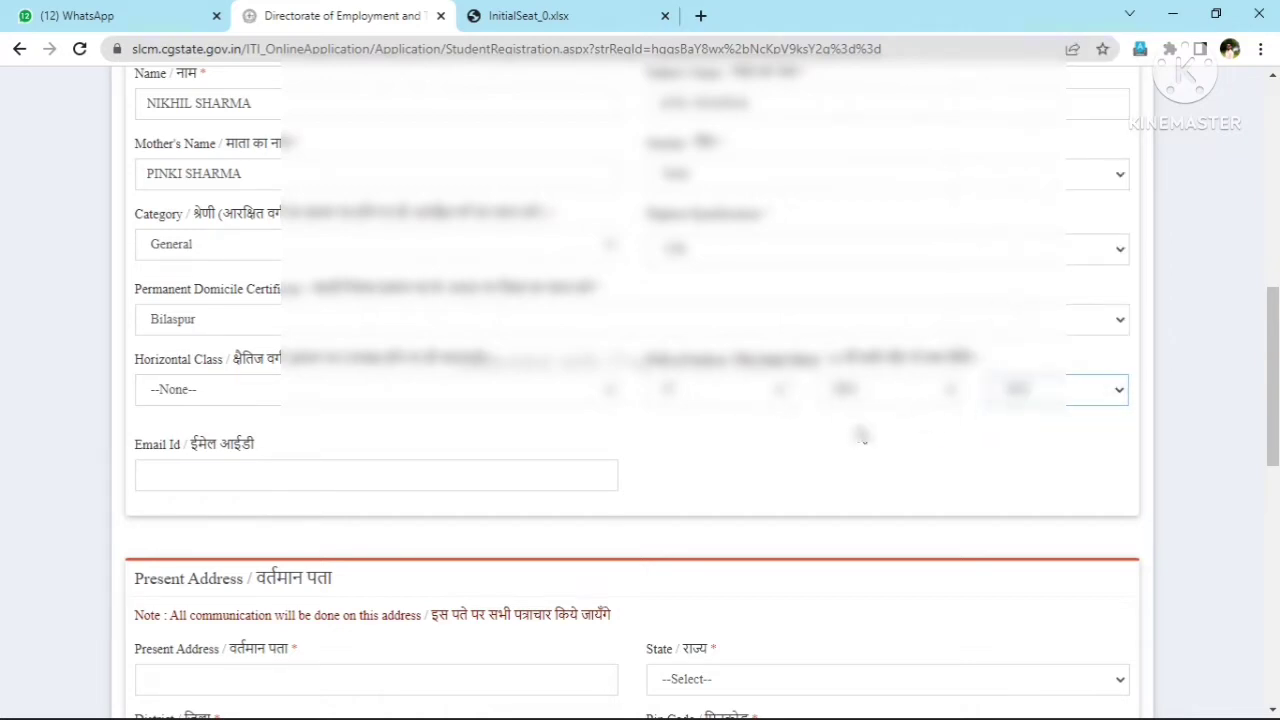
Move to the email address field of the personal details.
scroll(803, 446, down, 1)
click(551, 371)
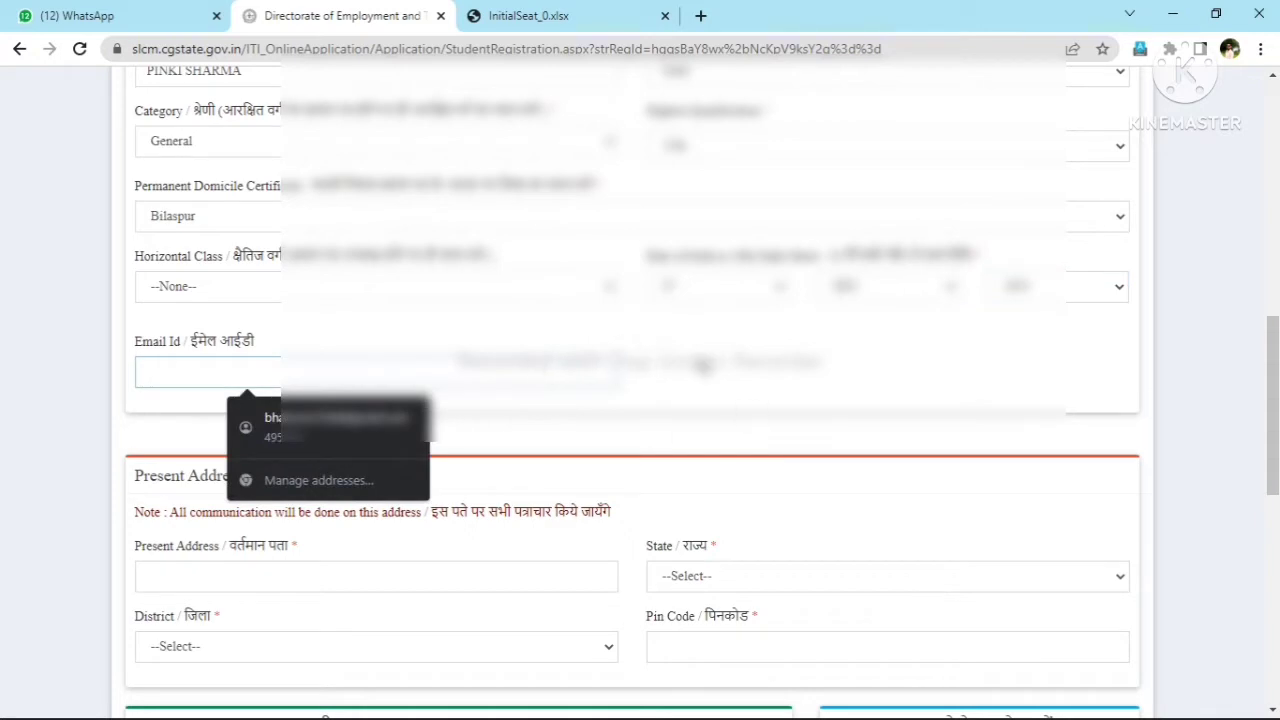
scroll(1037, 706, down, 4)
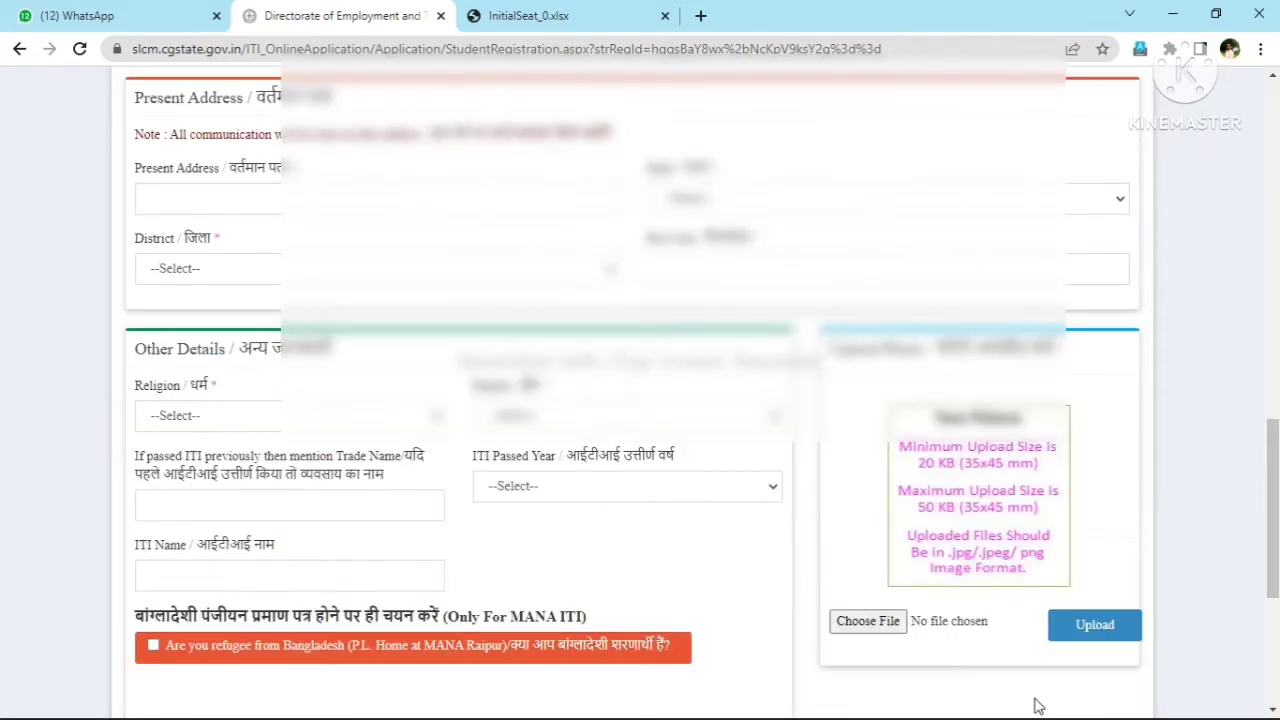
Enter the present street address and set the state to Chhattisgarh.
click(331, 192)
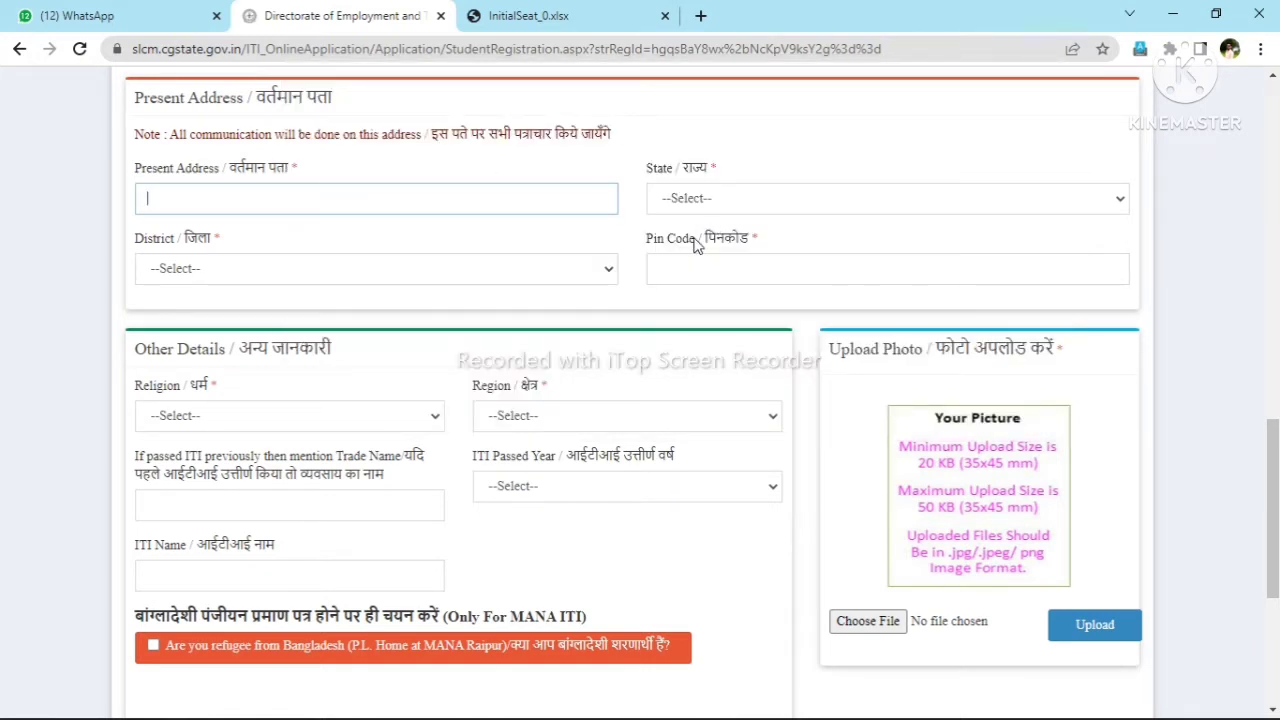
text(B)
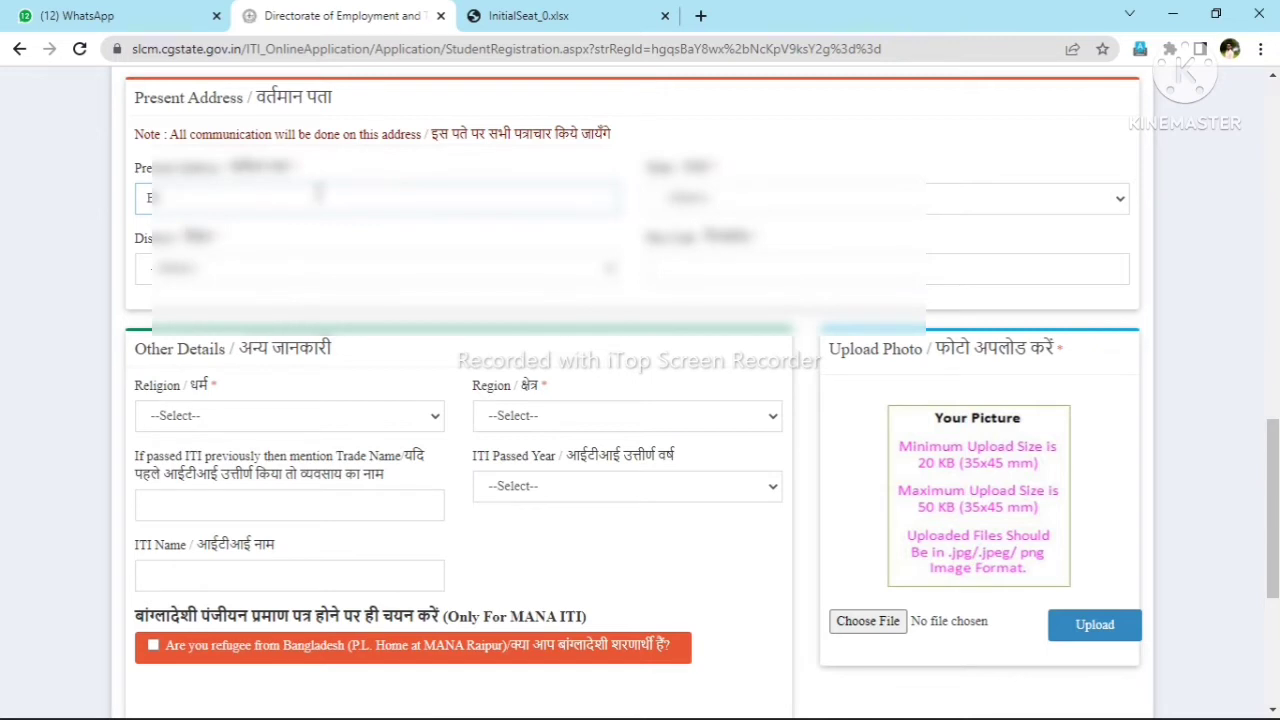
text(hilai,)
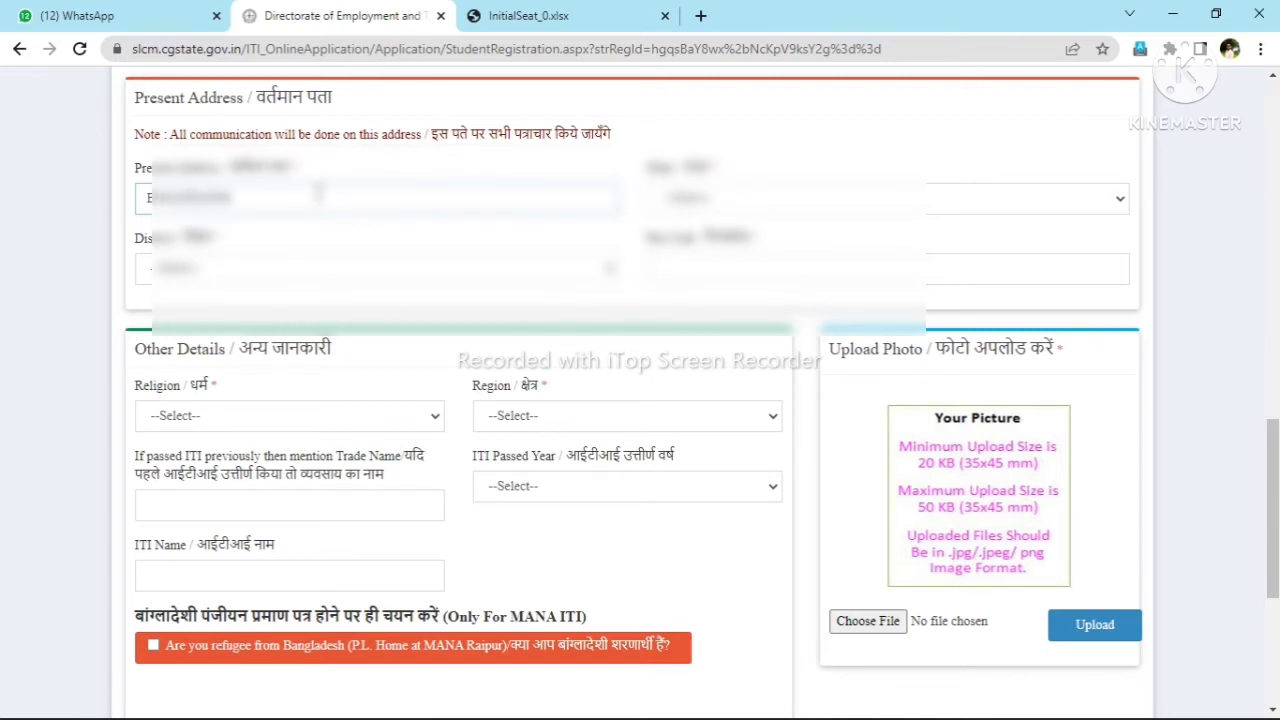
text( Durg, C.G.)
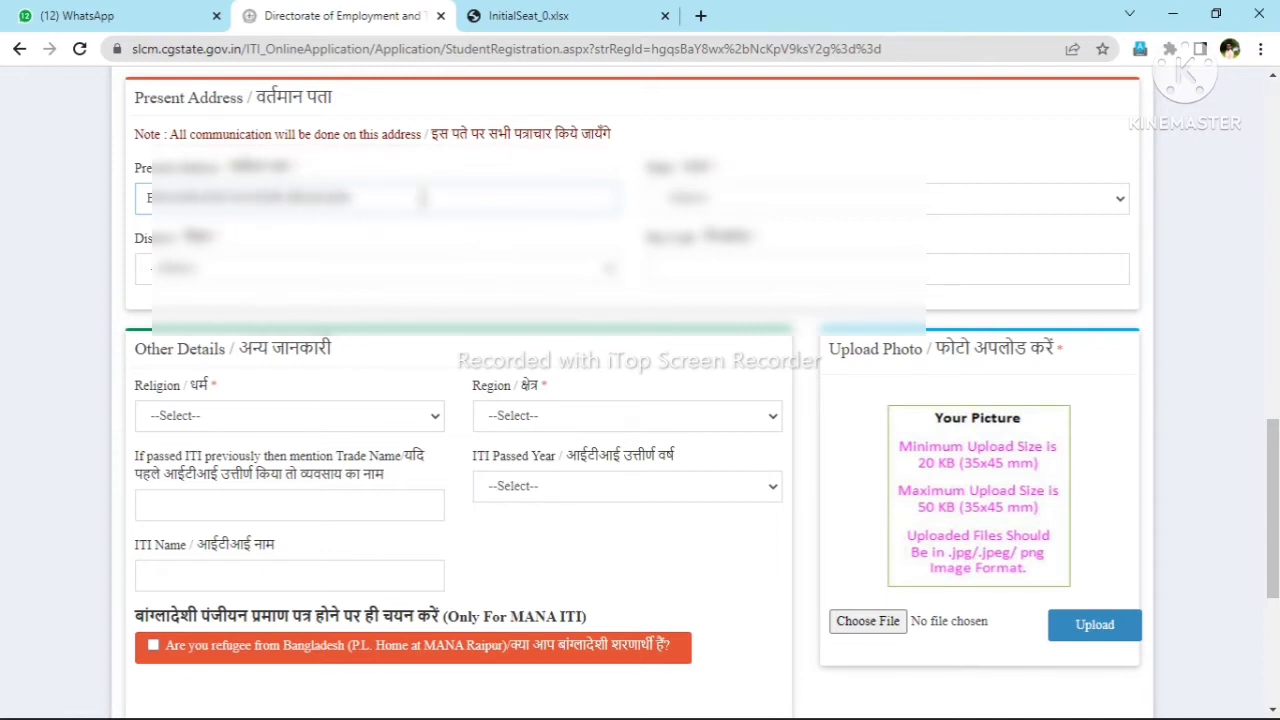
text( 491001, CG)
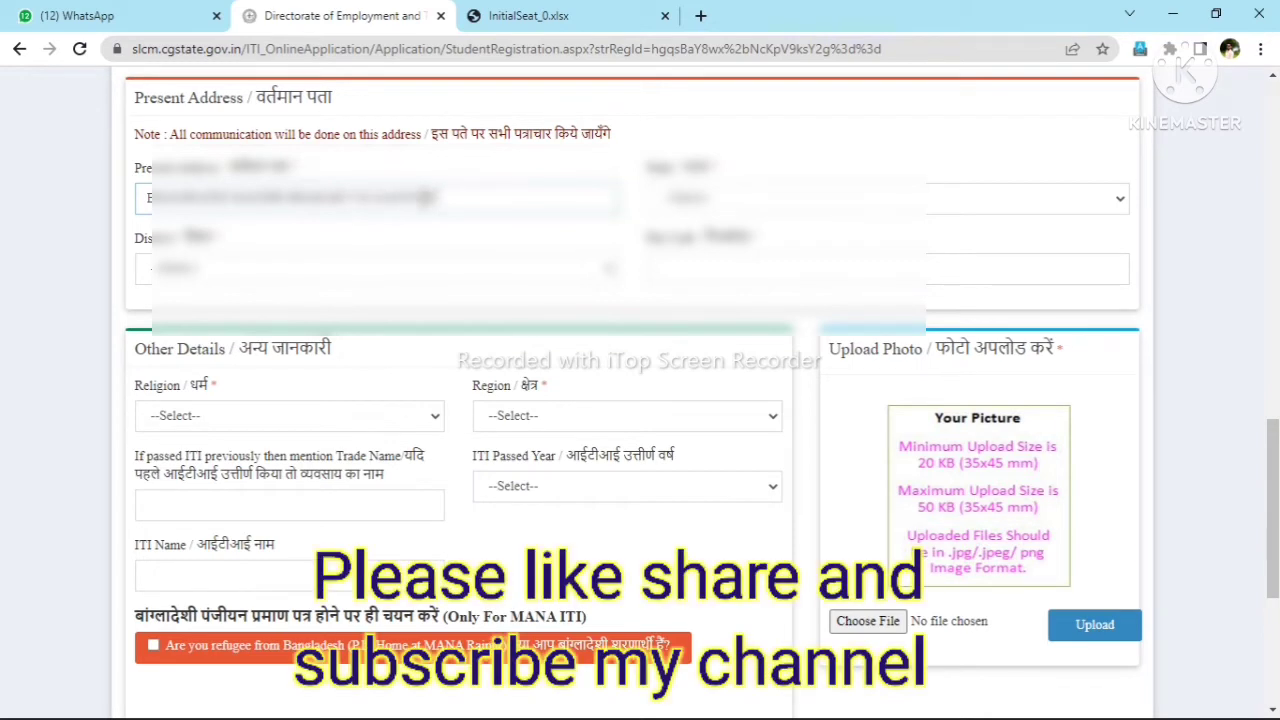
click(708, 200)
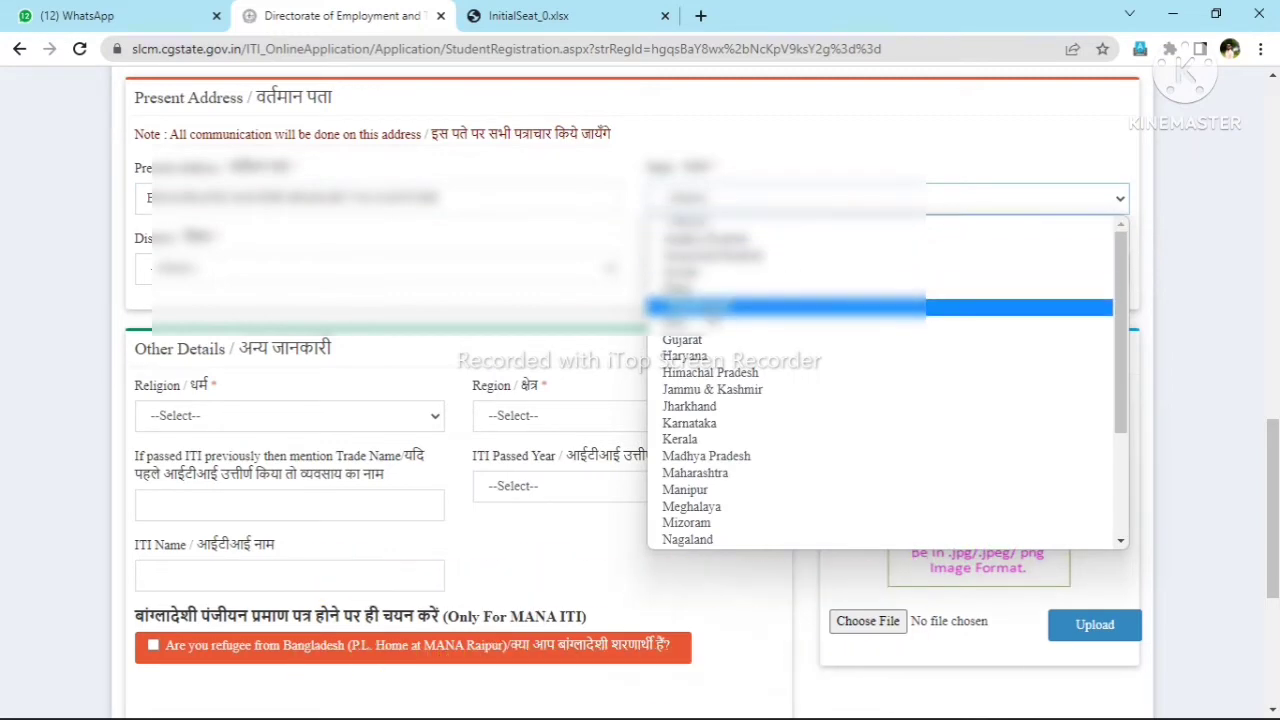
click(708, 305)
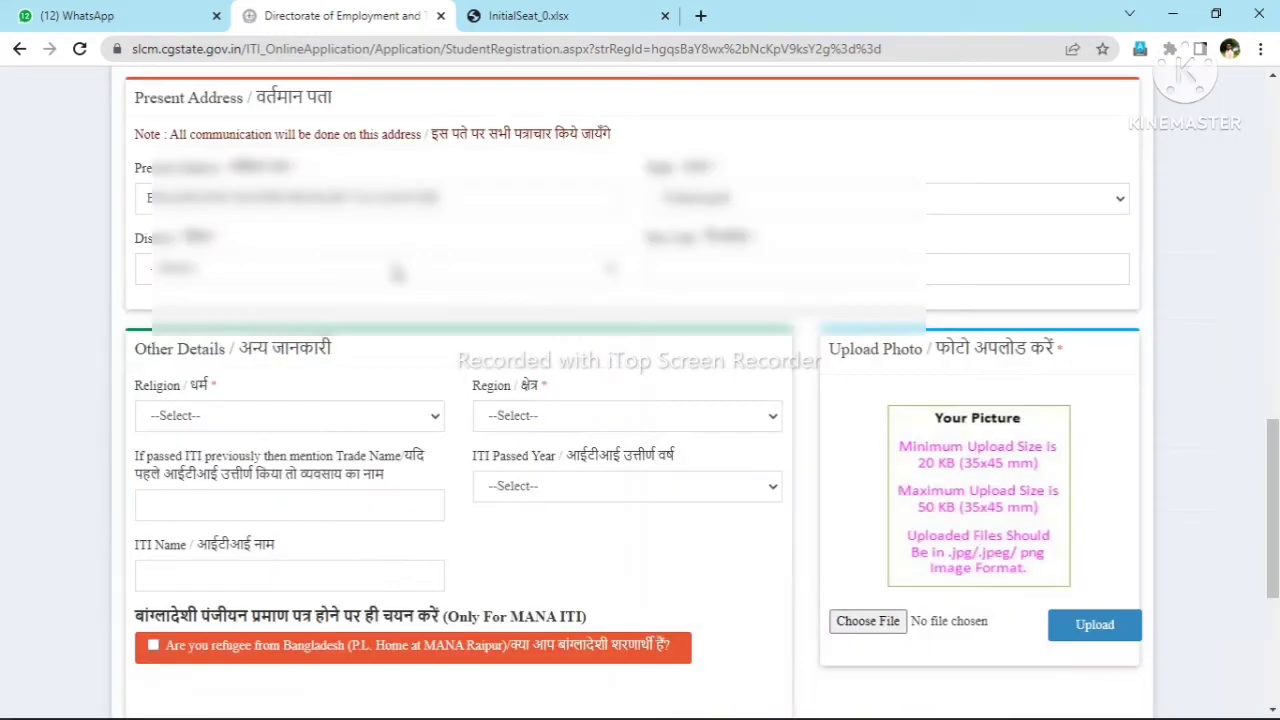
Choose the present-address district and enter the pin code.
click(397, 270)
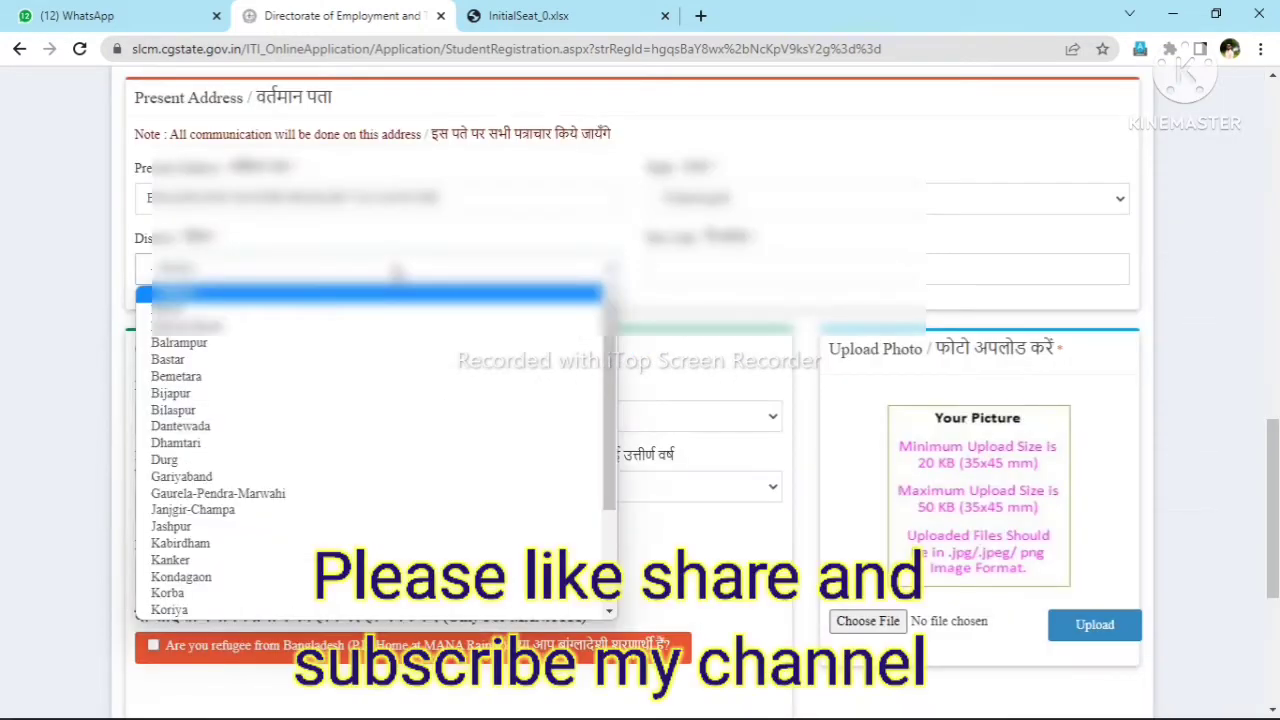
click(198, 411)
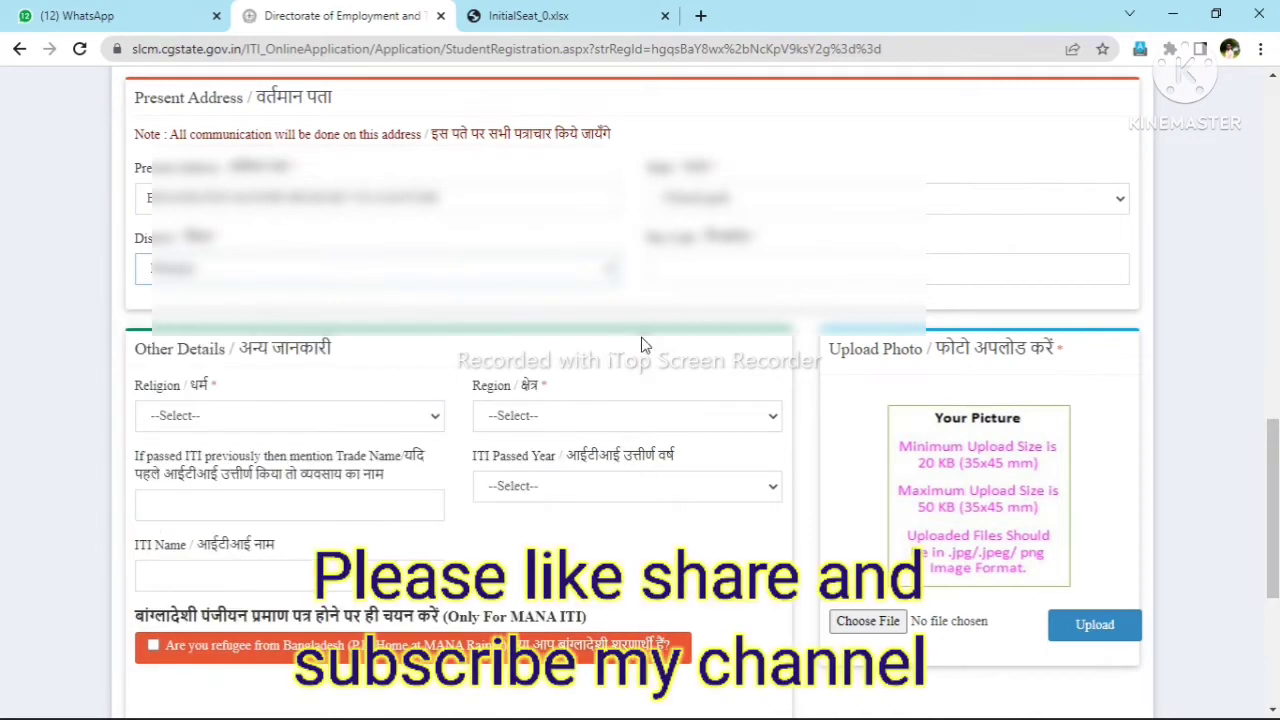
click(690, 270)
text(495112)
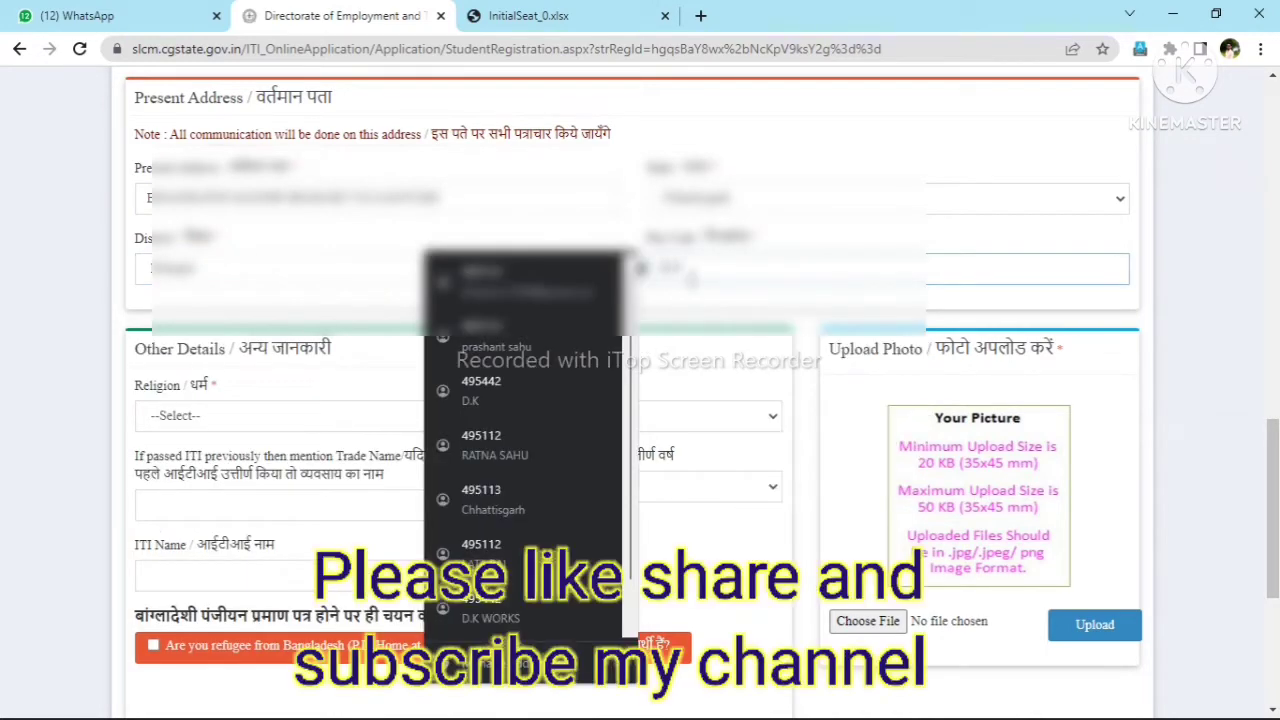
click(372, 380)
Choose Hinduism as religion and Rural as region, leaving ITI Passed Year at --Select--.
click(338, 416)
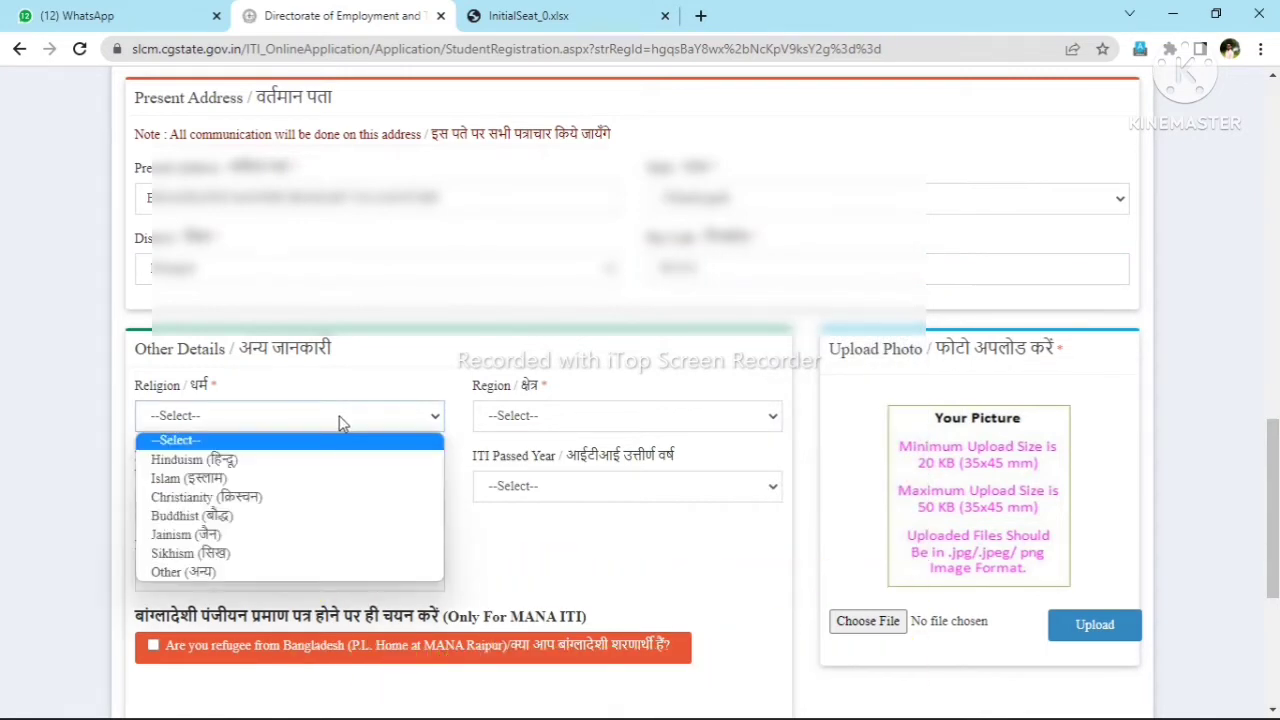
click(348, 456)
click(597, 413)
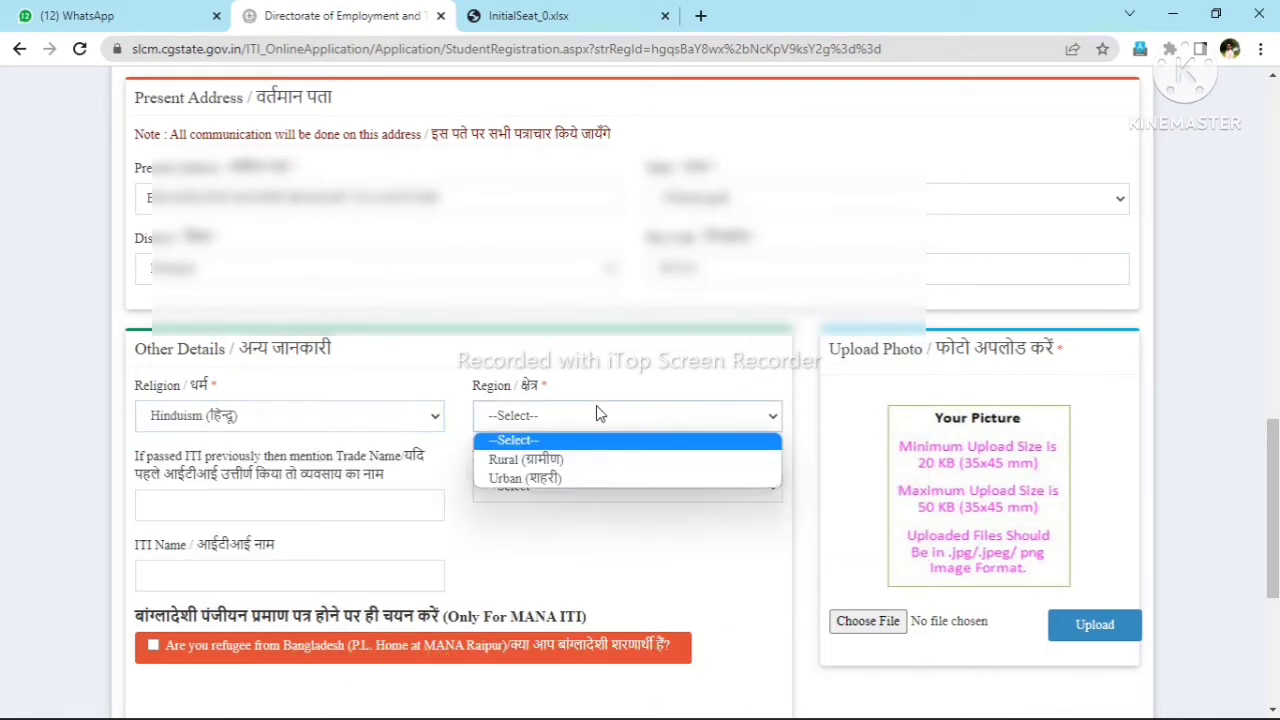
click(560, 460)
click(383, 497)
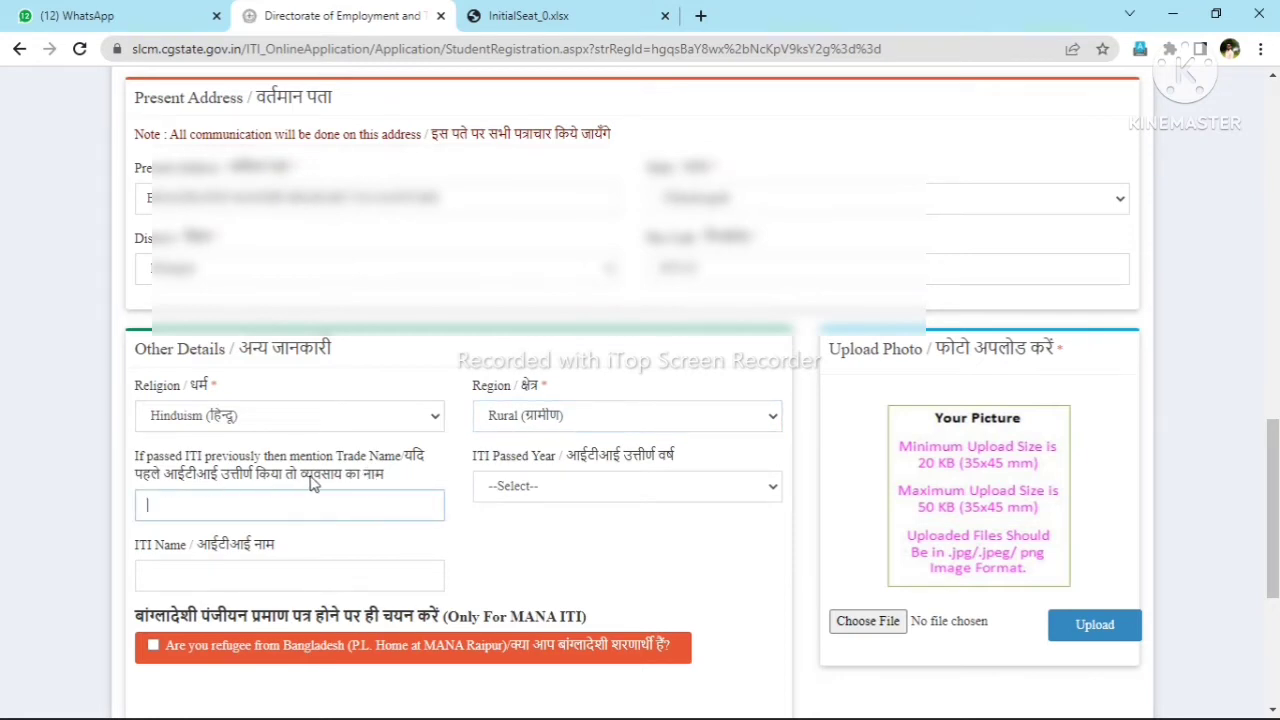
click(535, 487)
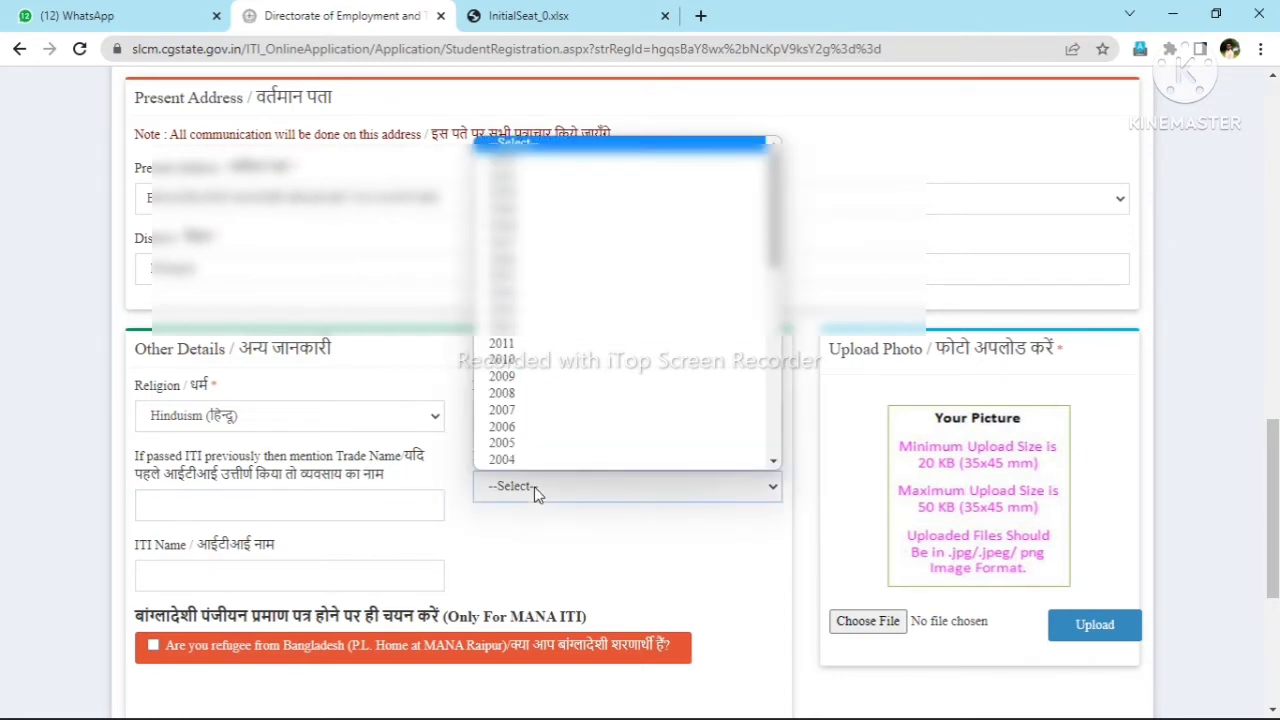
click(457, 515)
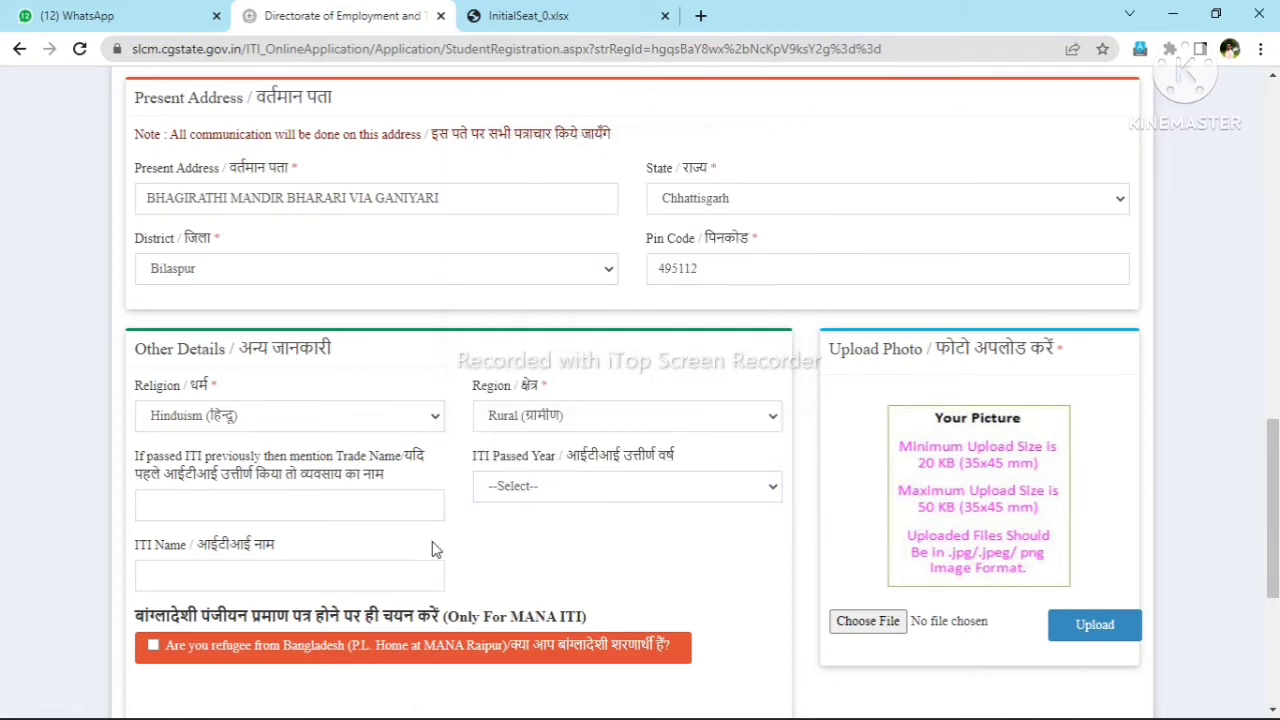
scroll(458, 565, down, 1)
scroll(458, 570, down, 2)
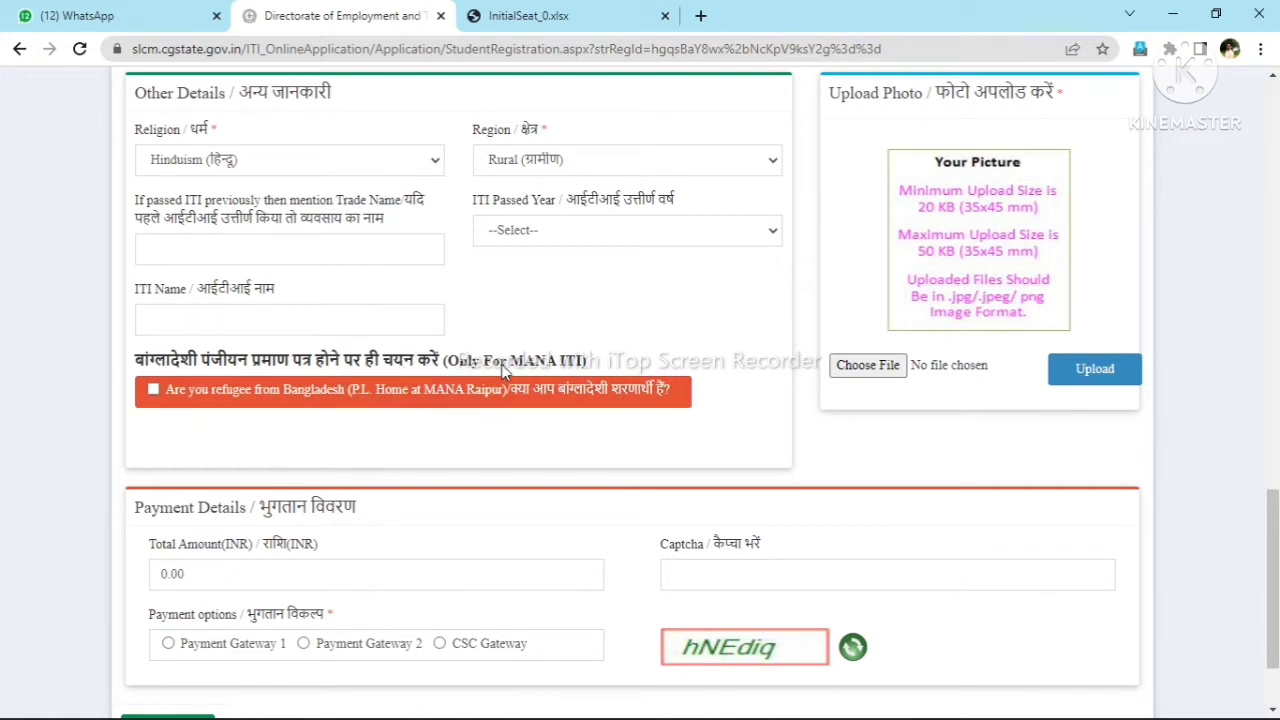
Compare Payment Gateway 1, Payment Gateway 2 and CSC fees, settling on Payment Gateway 1 (total 59.00).
scroll(530, 370, down, 1)
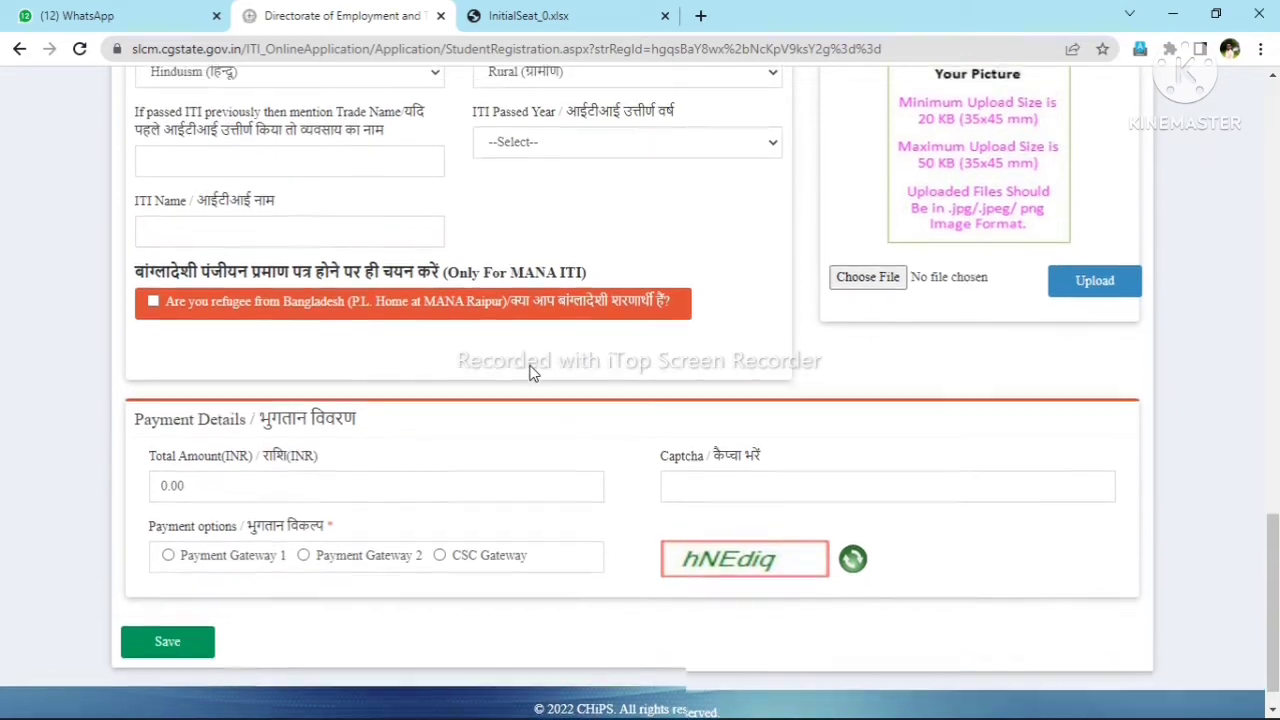
scroll(530, 370, down, 1)
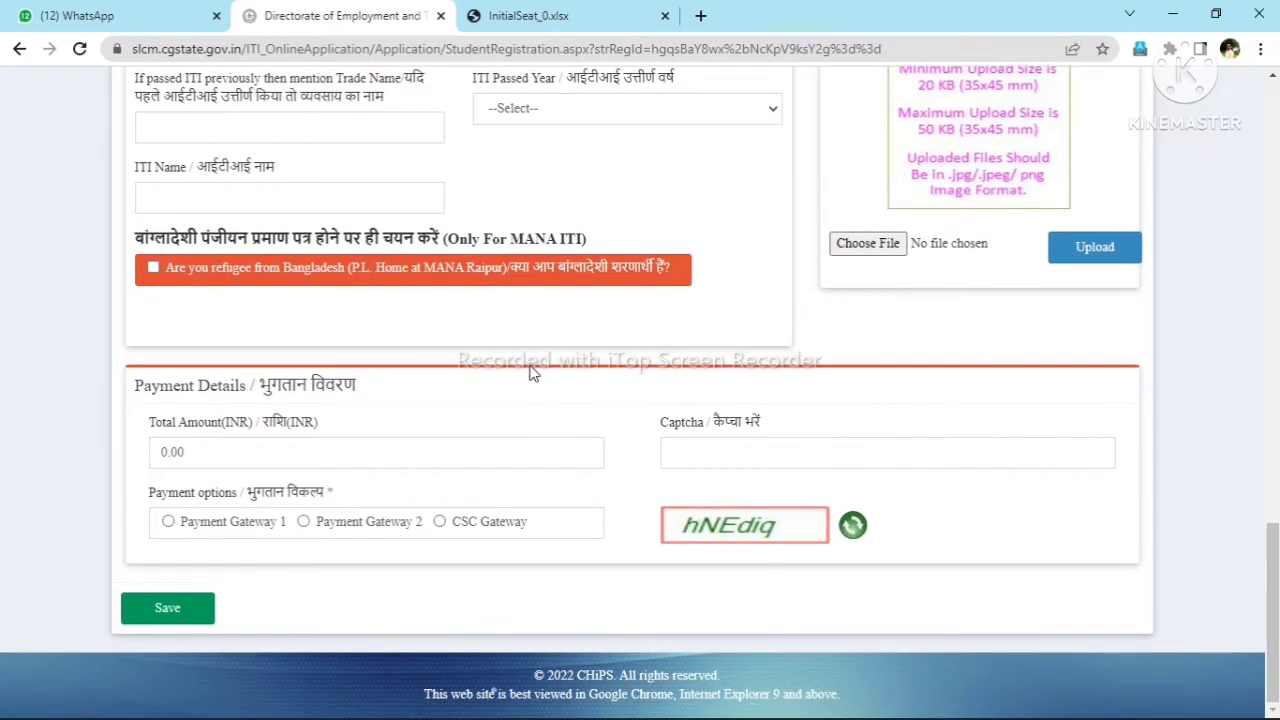
drag(385, 476, 486, 482)
click(167, 522)
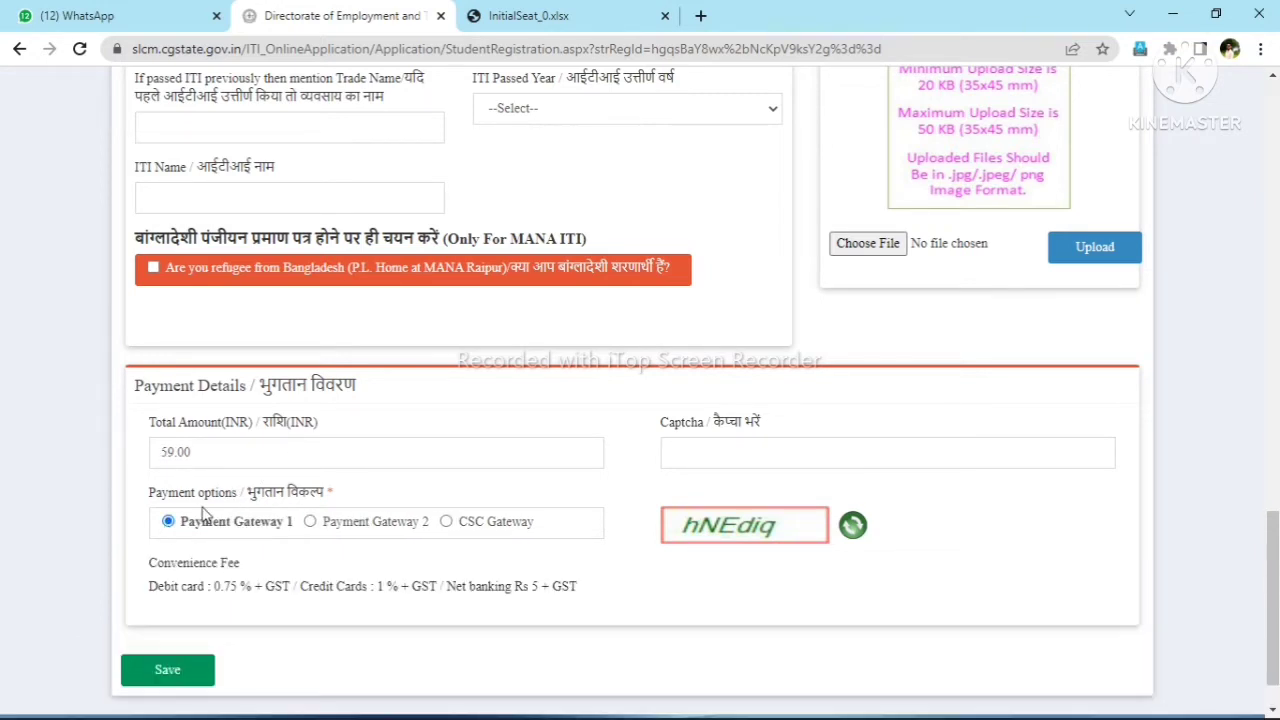
click(326, 526)
click(455, 524)
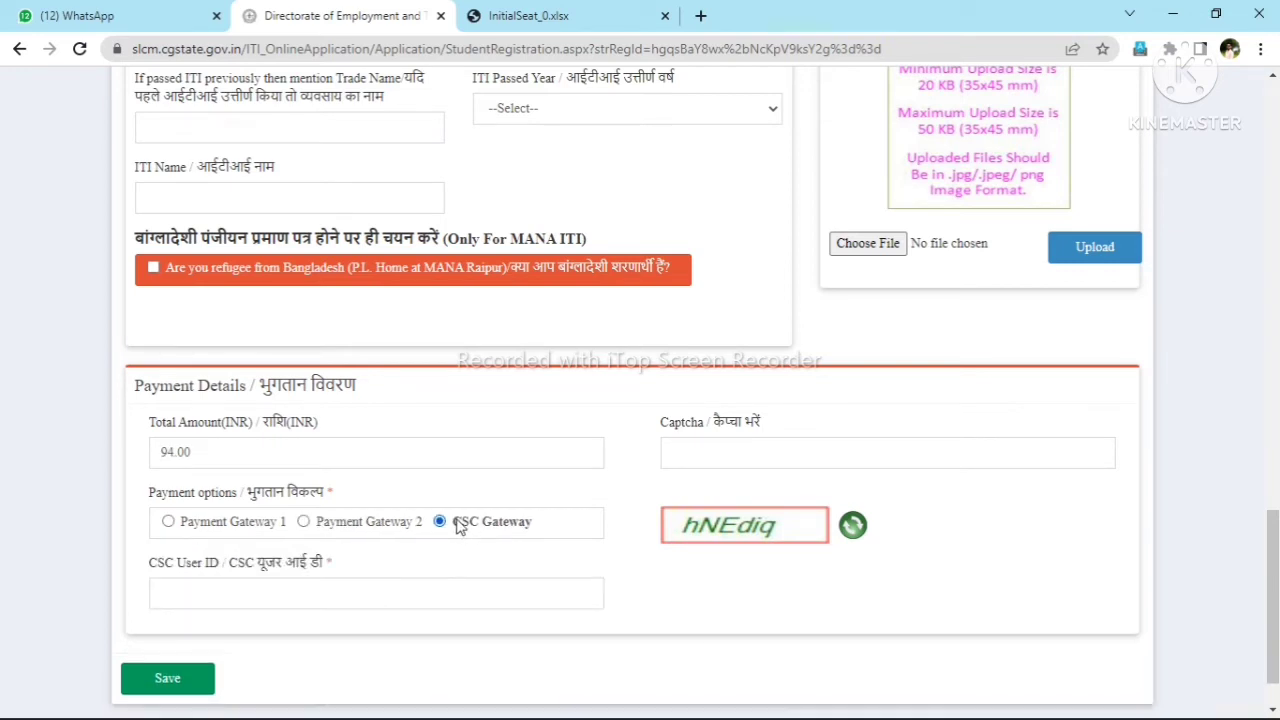
click(305, 523)
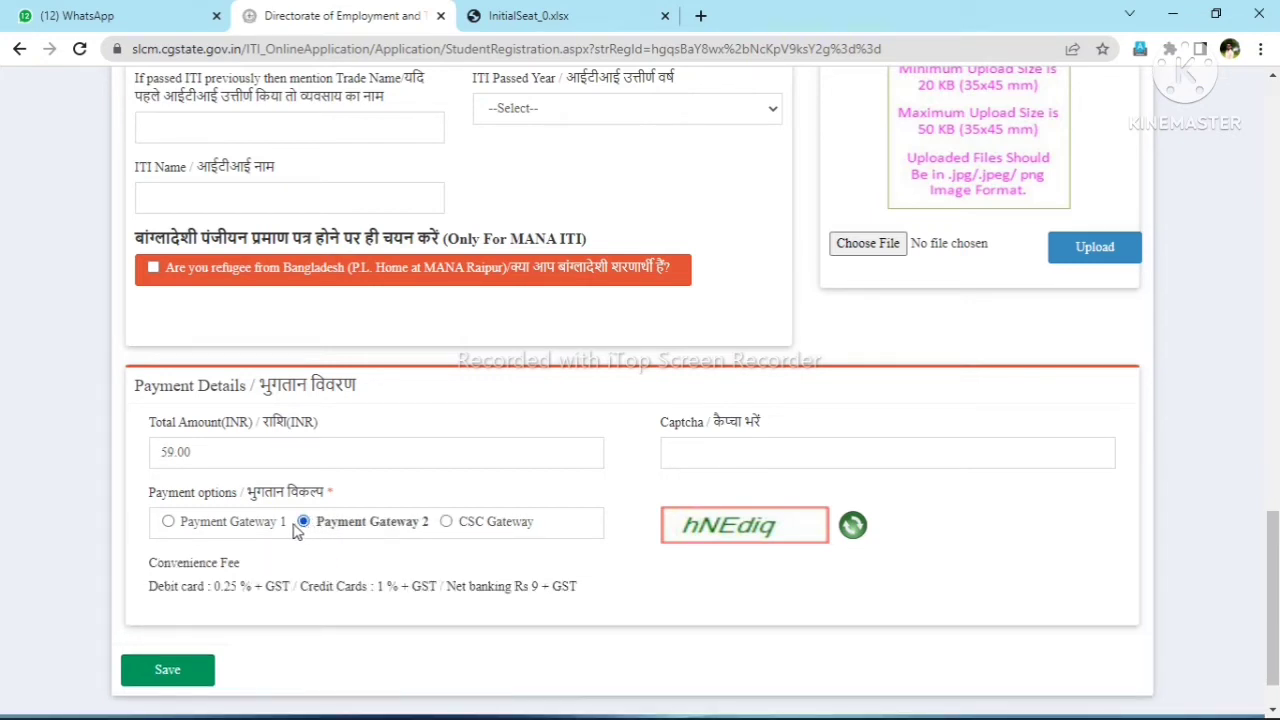
click(169, 522)
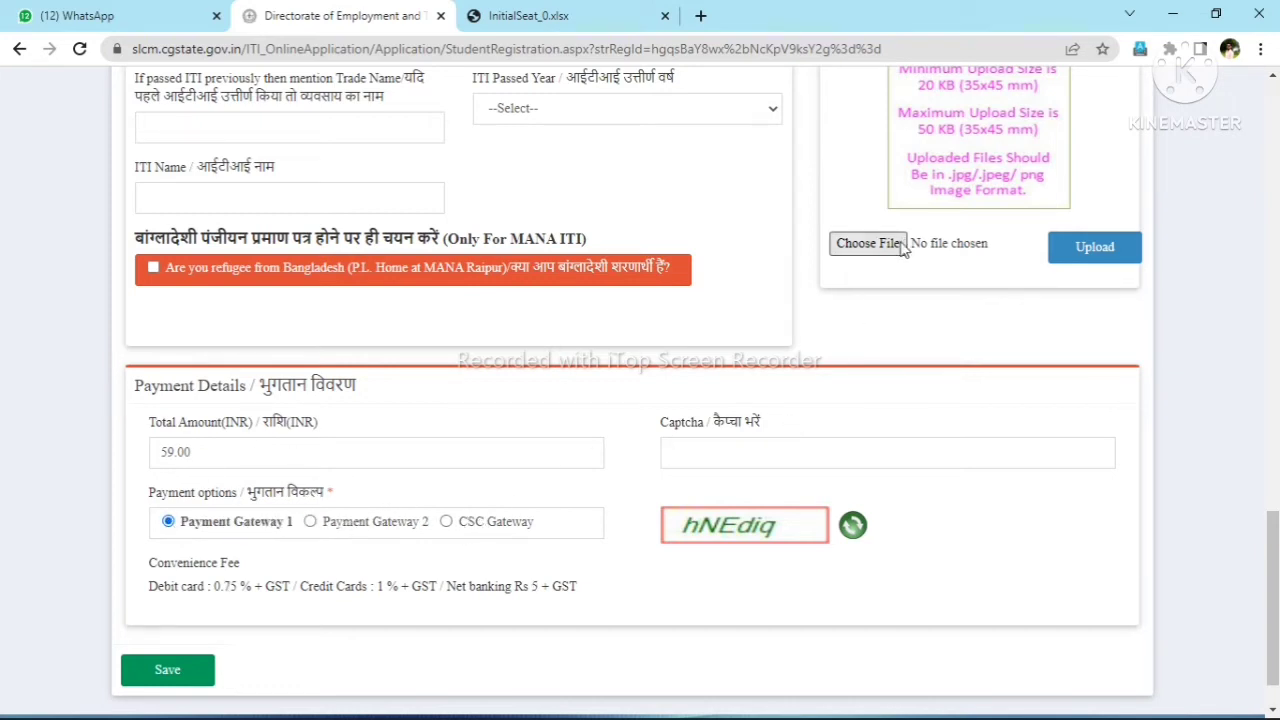
scroll(534, 292, up, 1)
scroll(534, 292, up, 1)
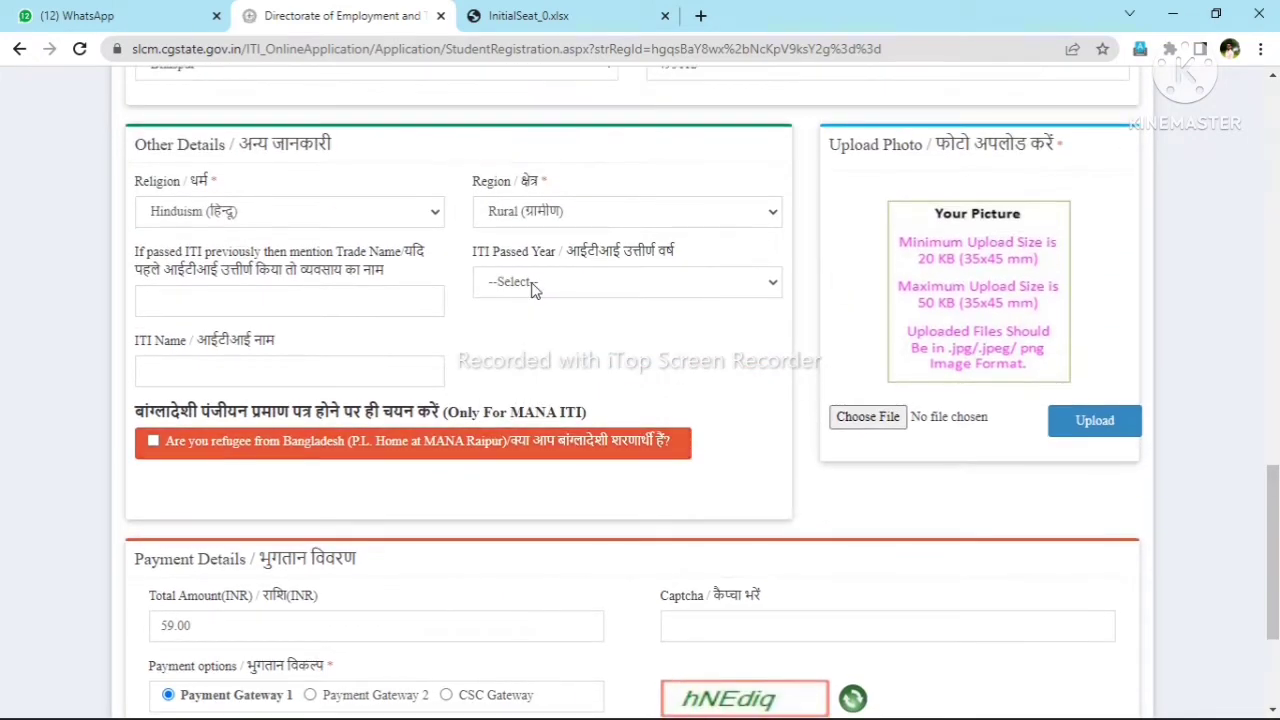
scroll(757, 297, up, 1)
scroll(757, 297, down, 1)
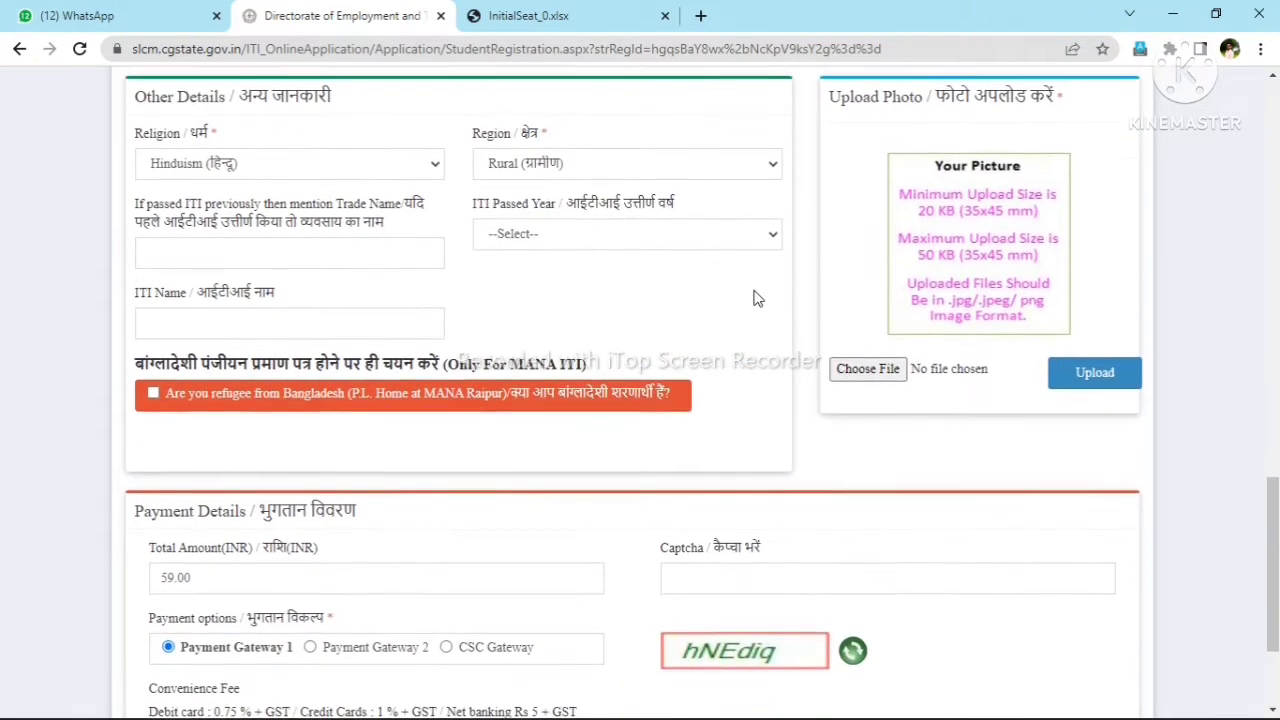
scroll(757, 297, down, 1)
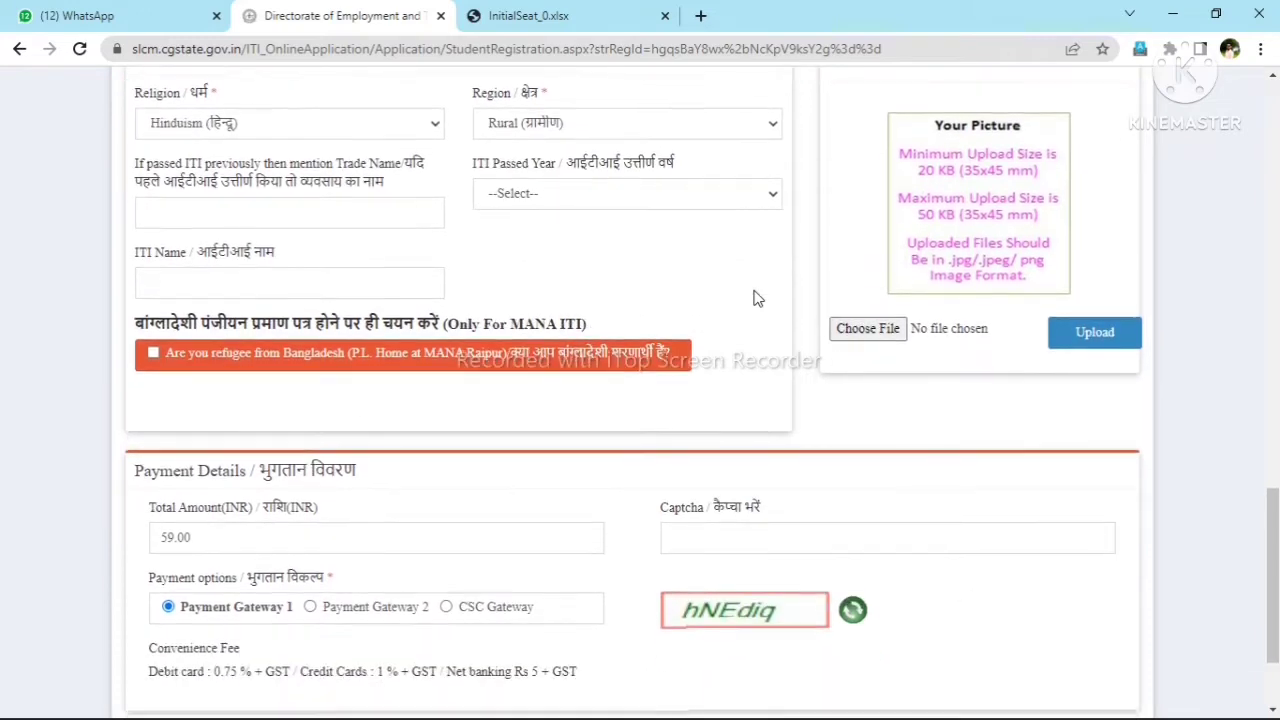
scroll(757, 297, up, 4)
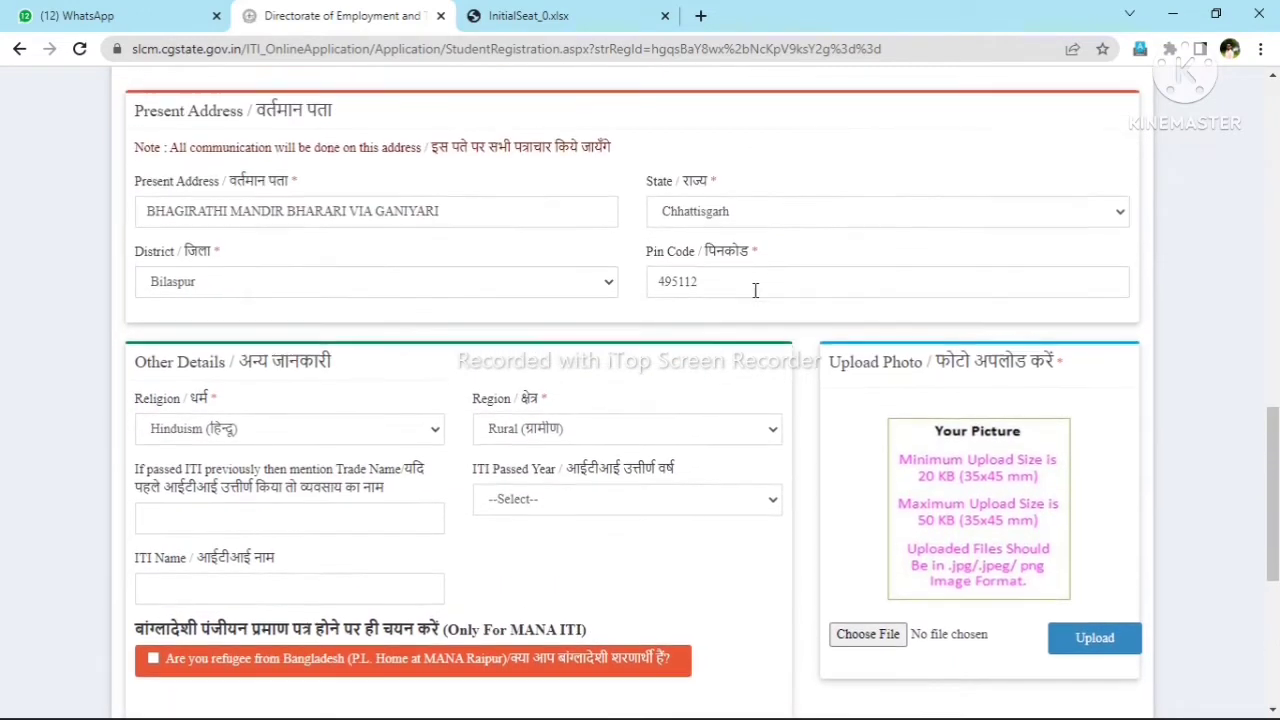
scroll(757, 297, down, 3)
scroll(757, 297, down, 1)
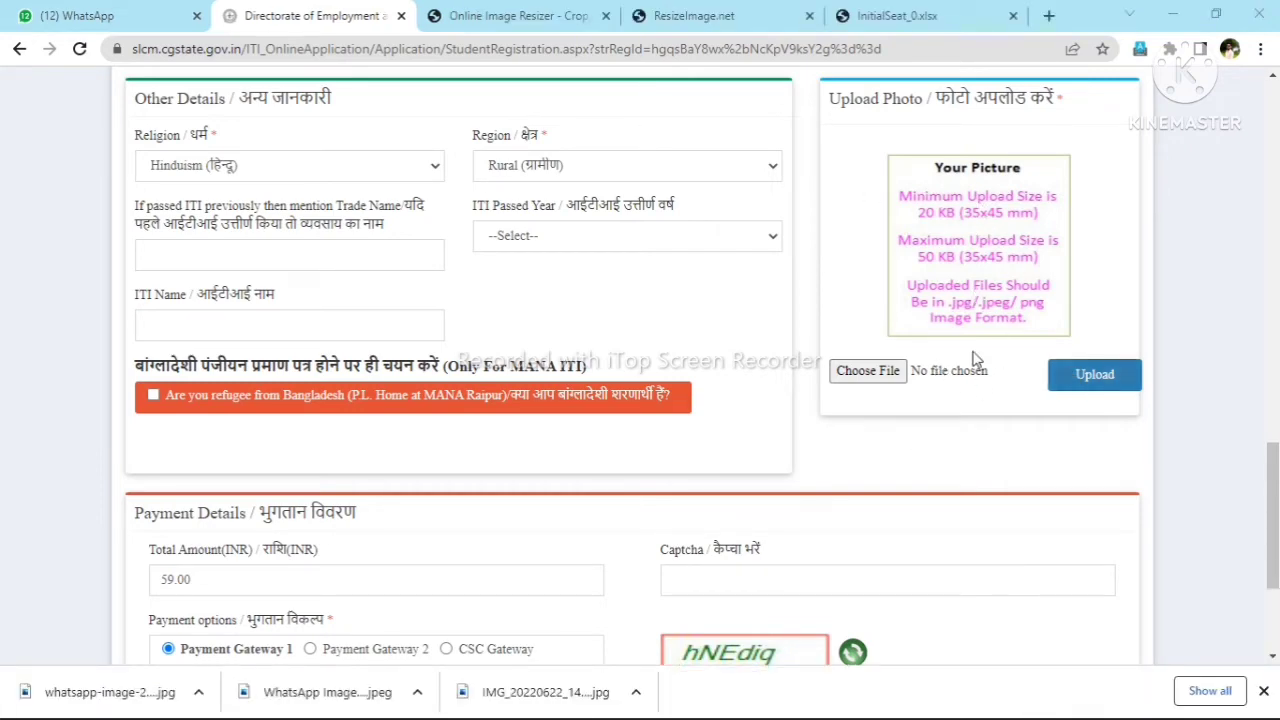
Upload the first photo from the Downloads folder as the applicant's passport photo.
click(889, 375)
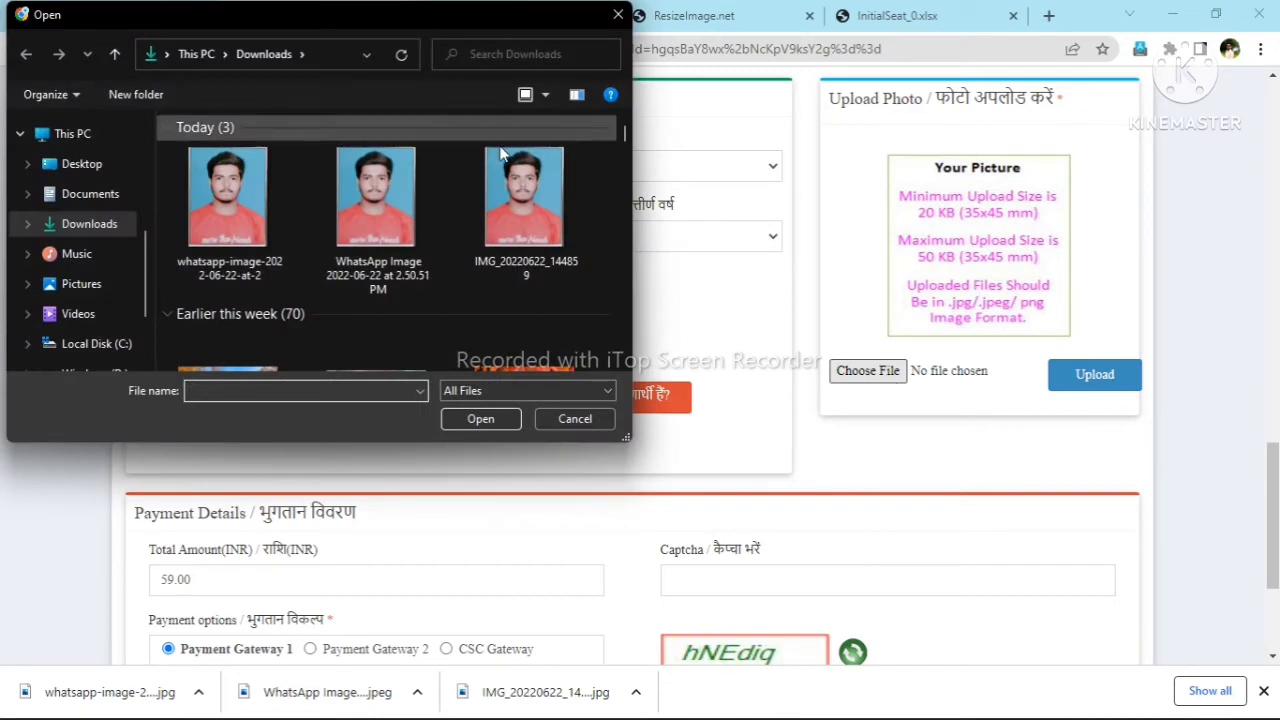
double_click(226, 183)
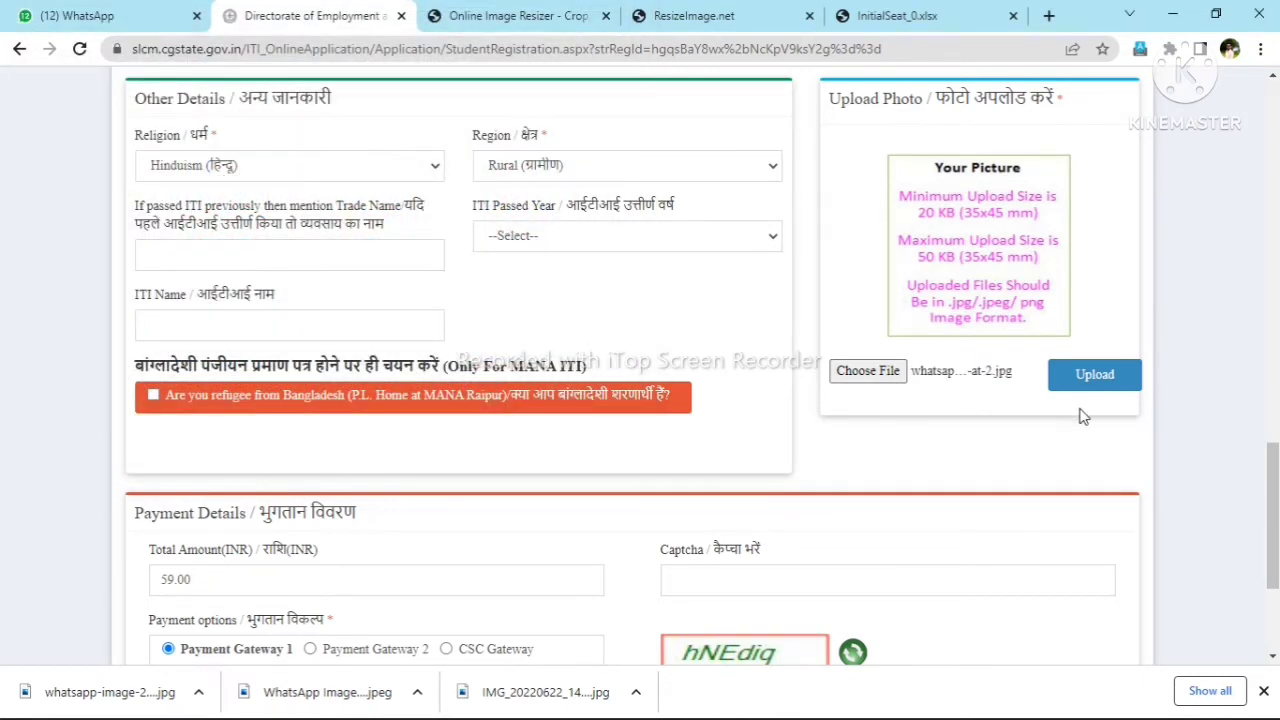
click(1105, 394)
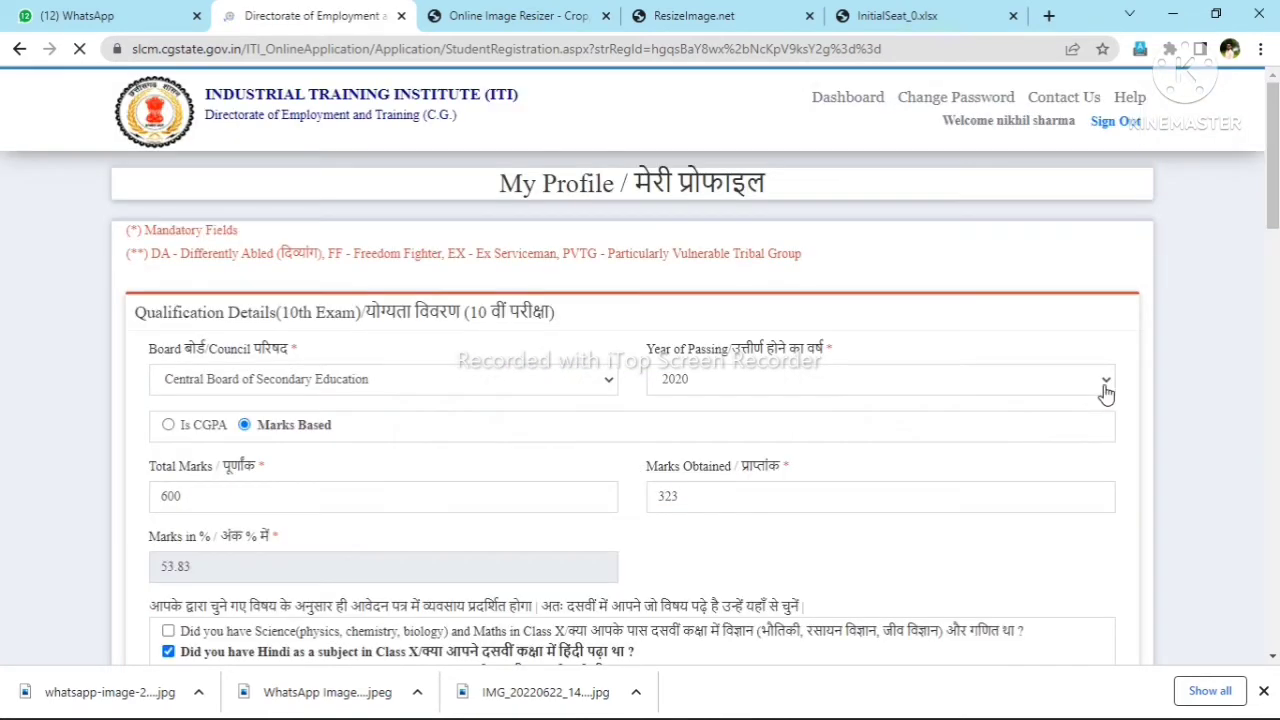
scroll(1105, 395, down, 3)
scroll(1105, 395, up, 5)
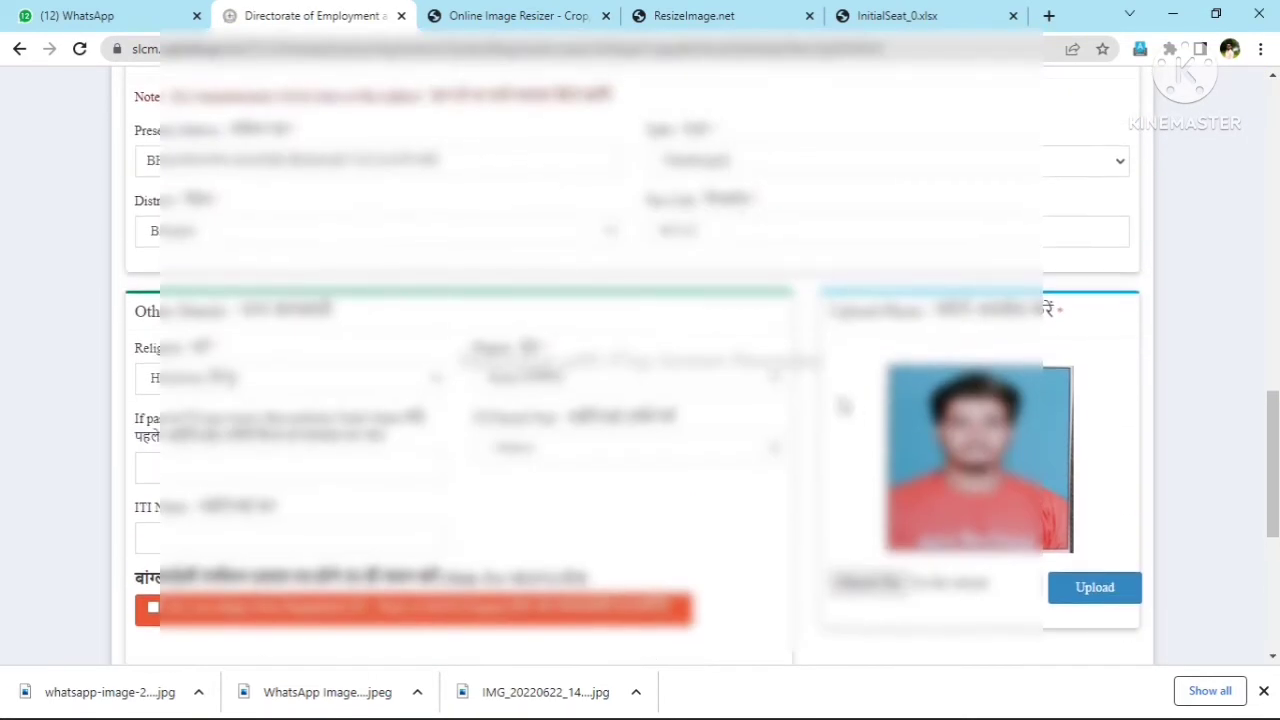
scroll(640, 142, up, 7)
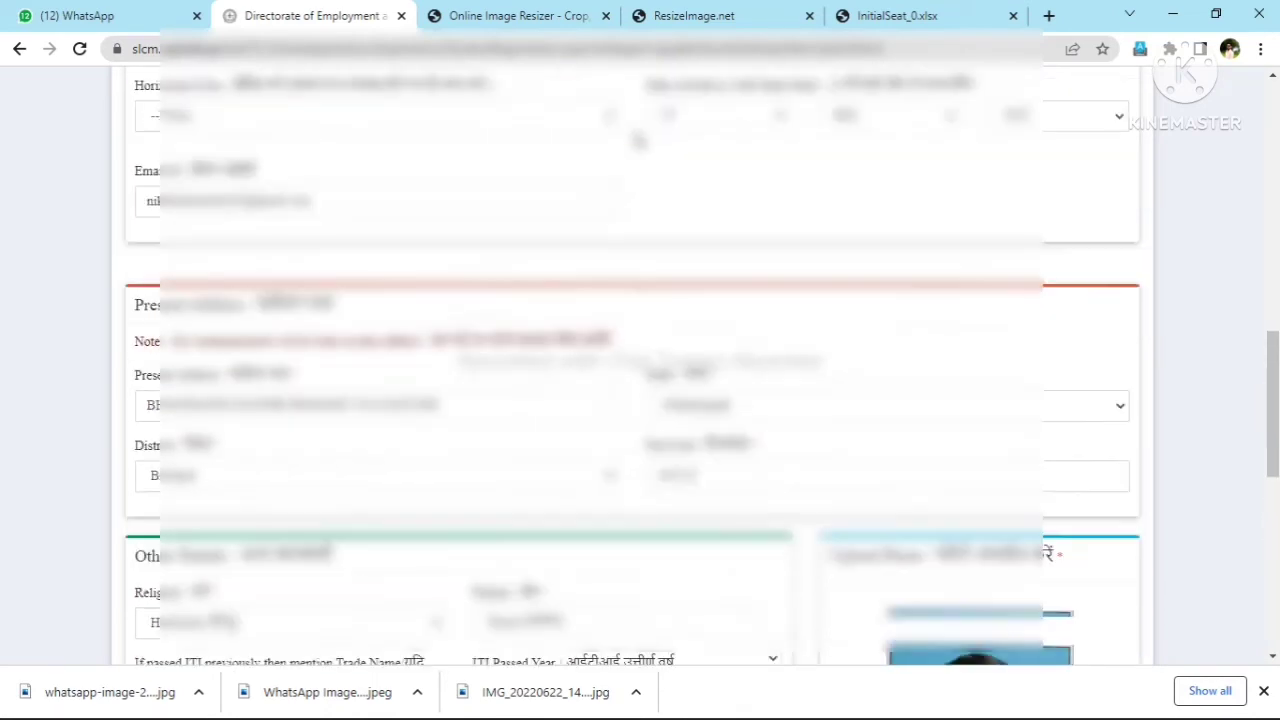
scroll(362, 364, up, 2)
scroll(362, 364, down, 10)
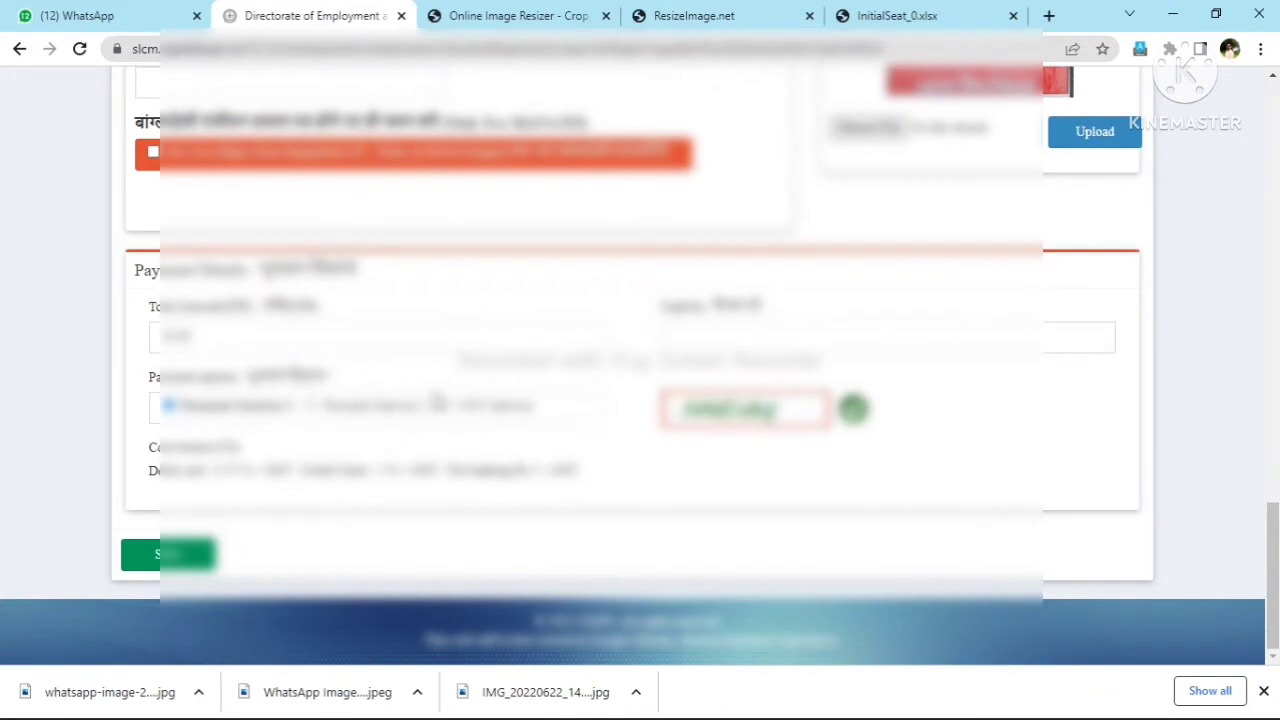
Enter the captcha and submit the application, confirming to reach the ₹59.00 payment page.
click(788, 338)
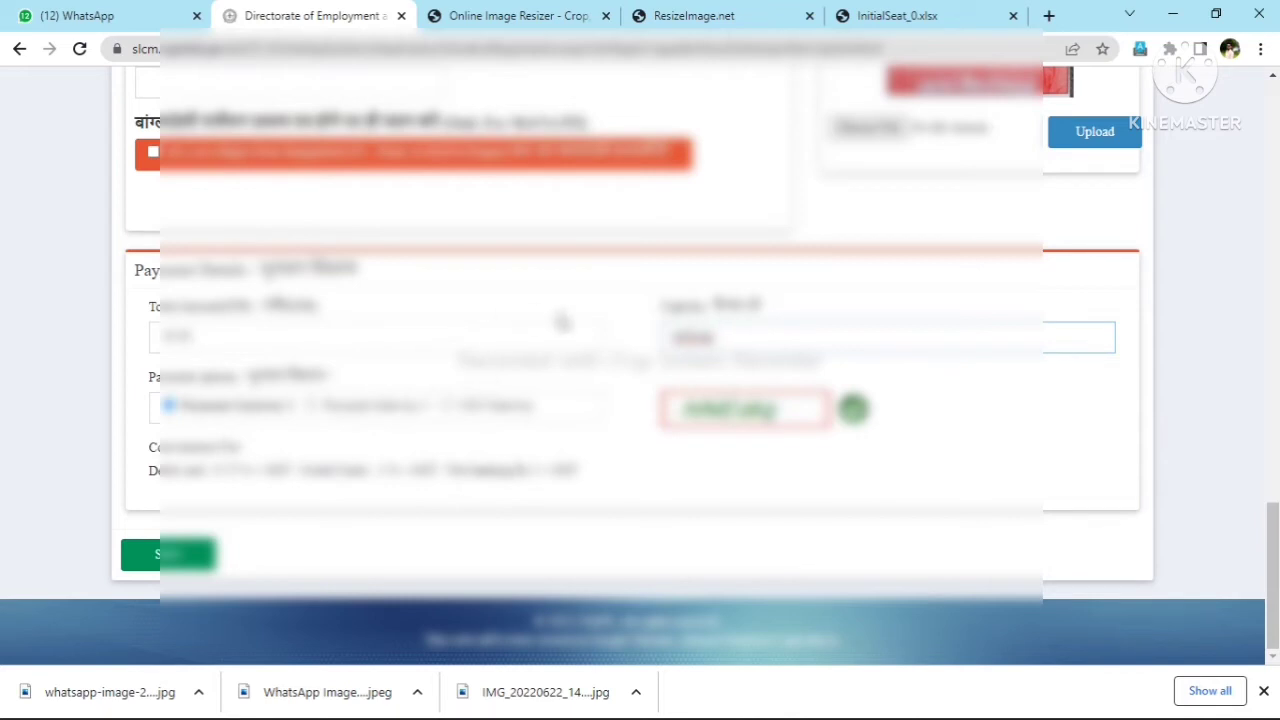
scroll(563, 322, up, 10)
scroll(563, 322, up, 5)
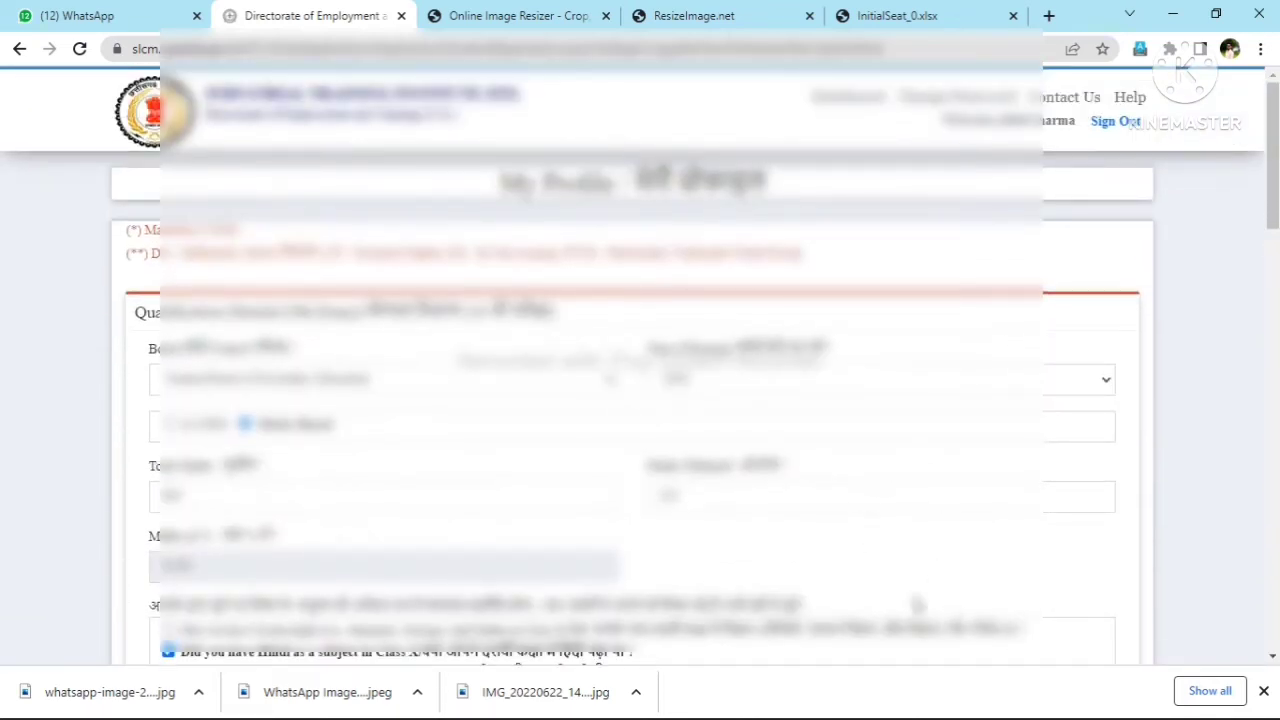
key(End)
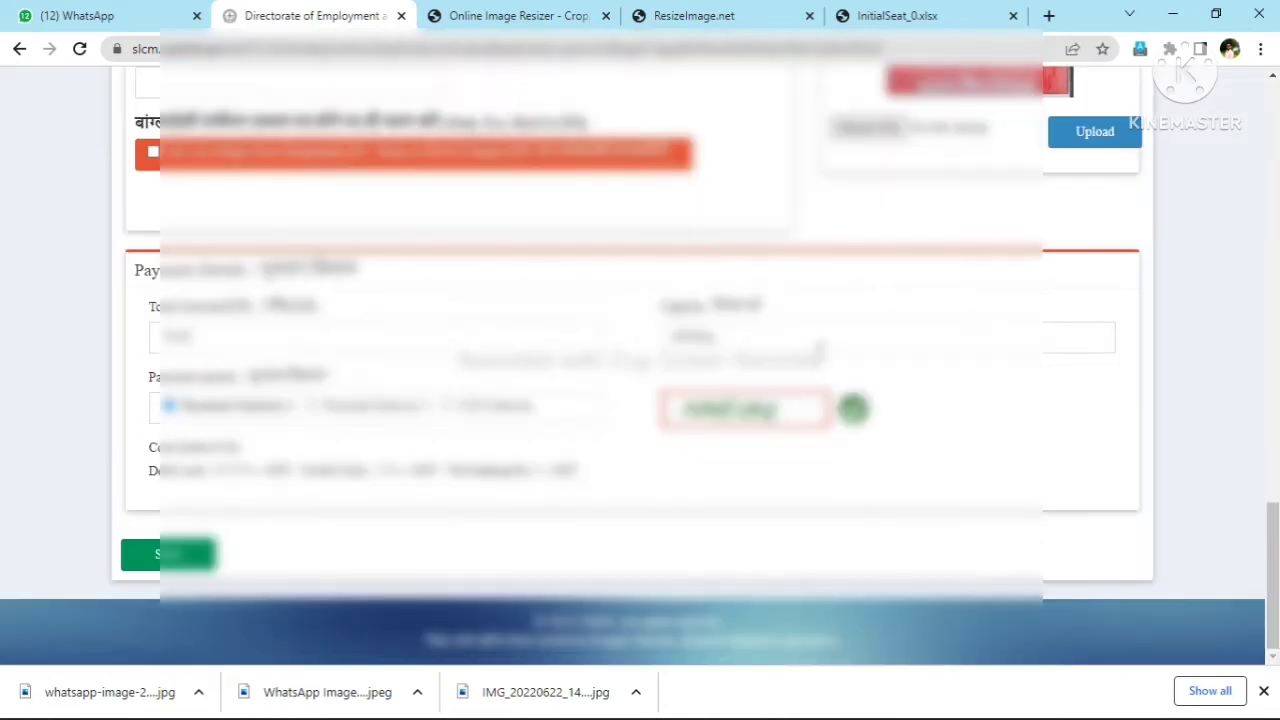
click(172, 562)
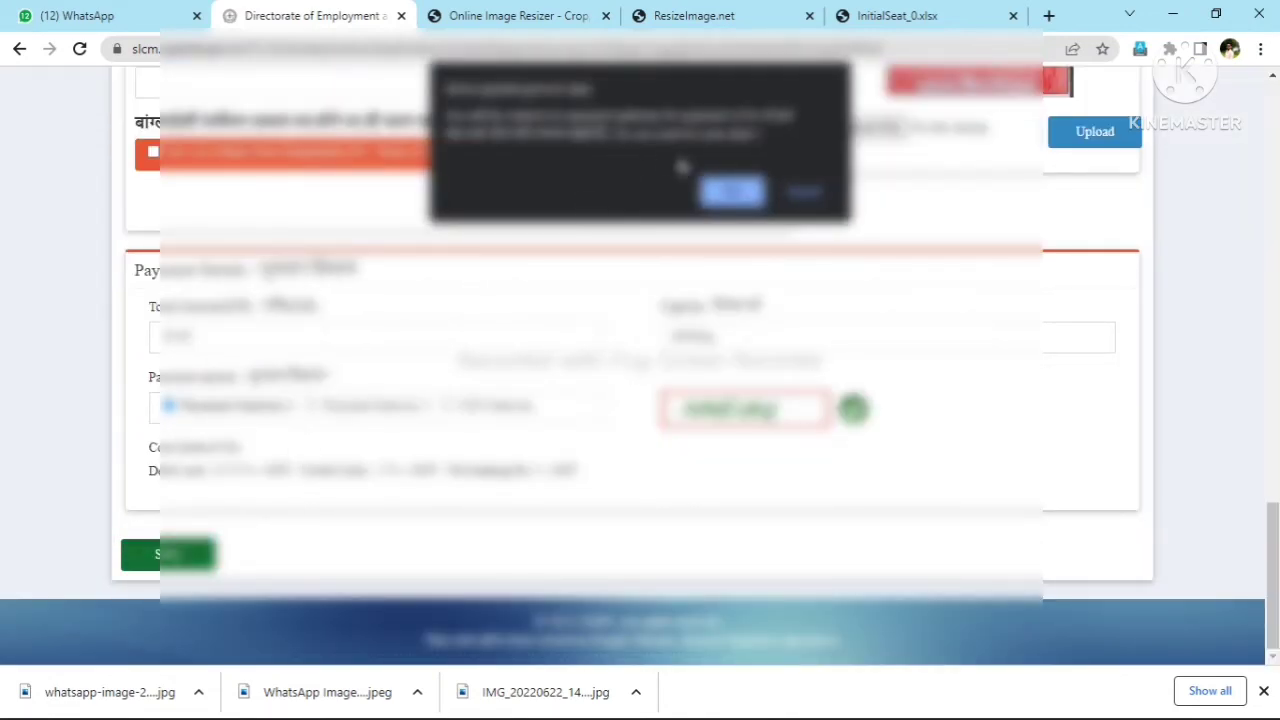
click(731, 192)
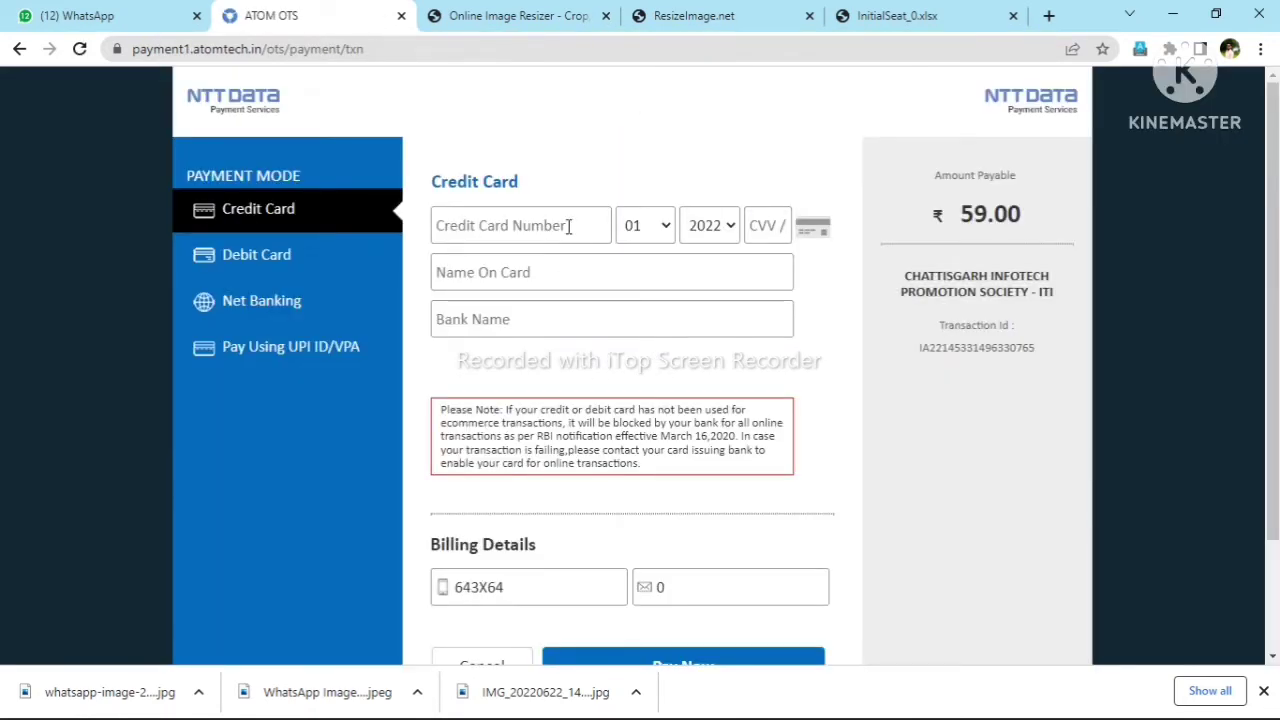
Choose debit card payment, enter the card number and select the expiry month and year.
click(260, 254)
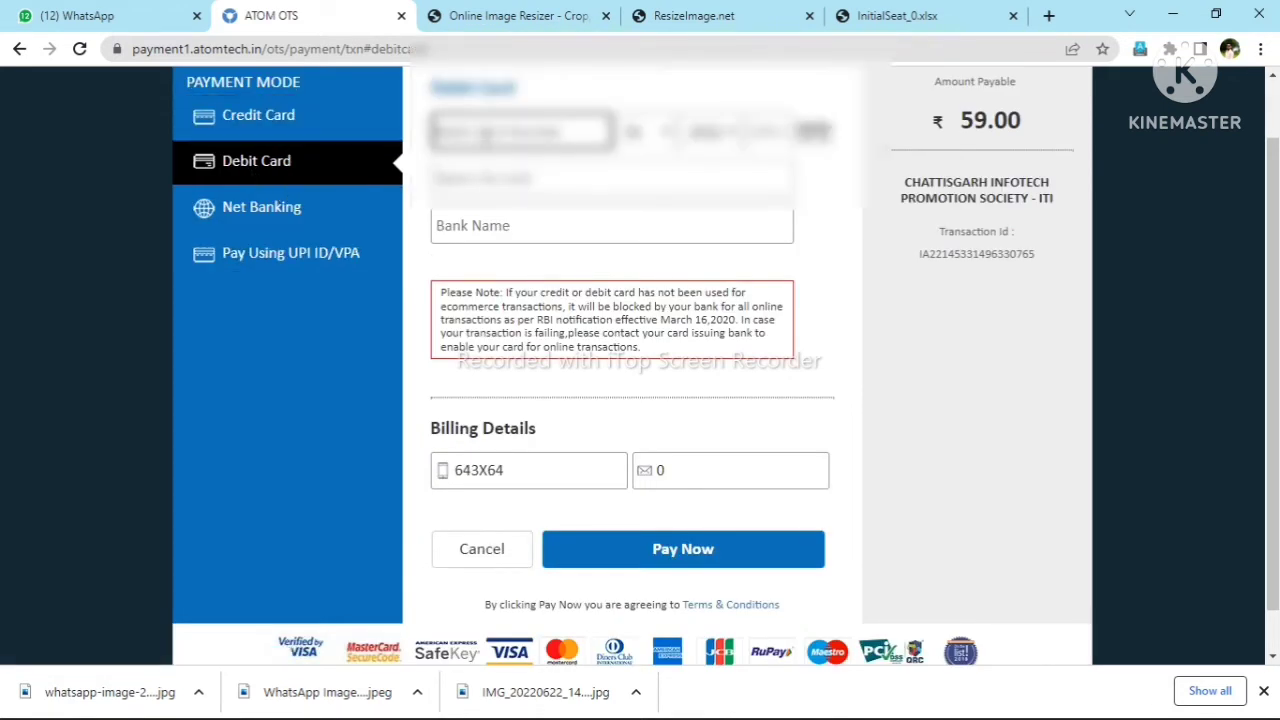
text(*****)
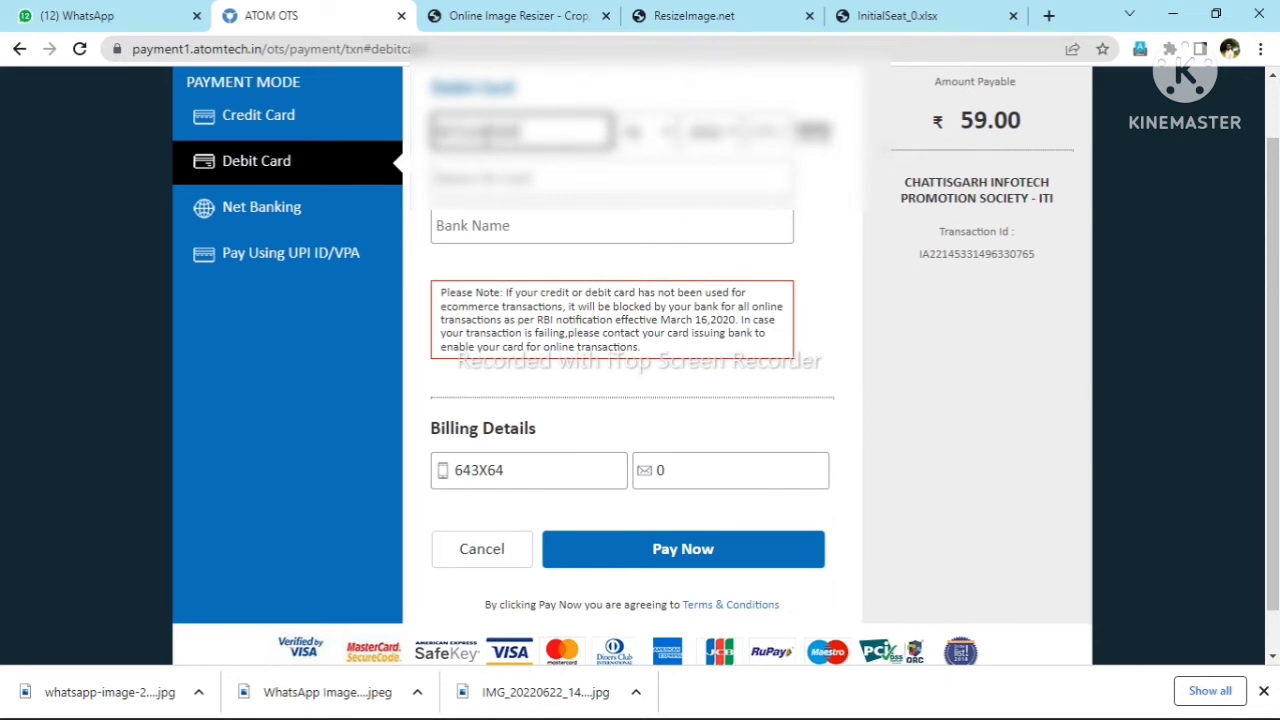
text(*****)
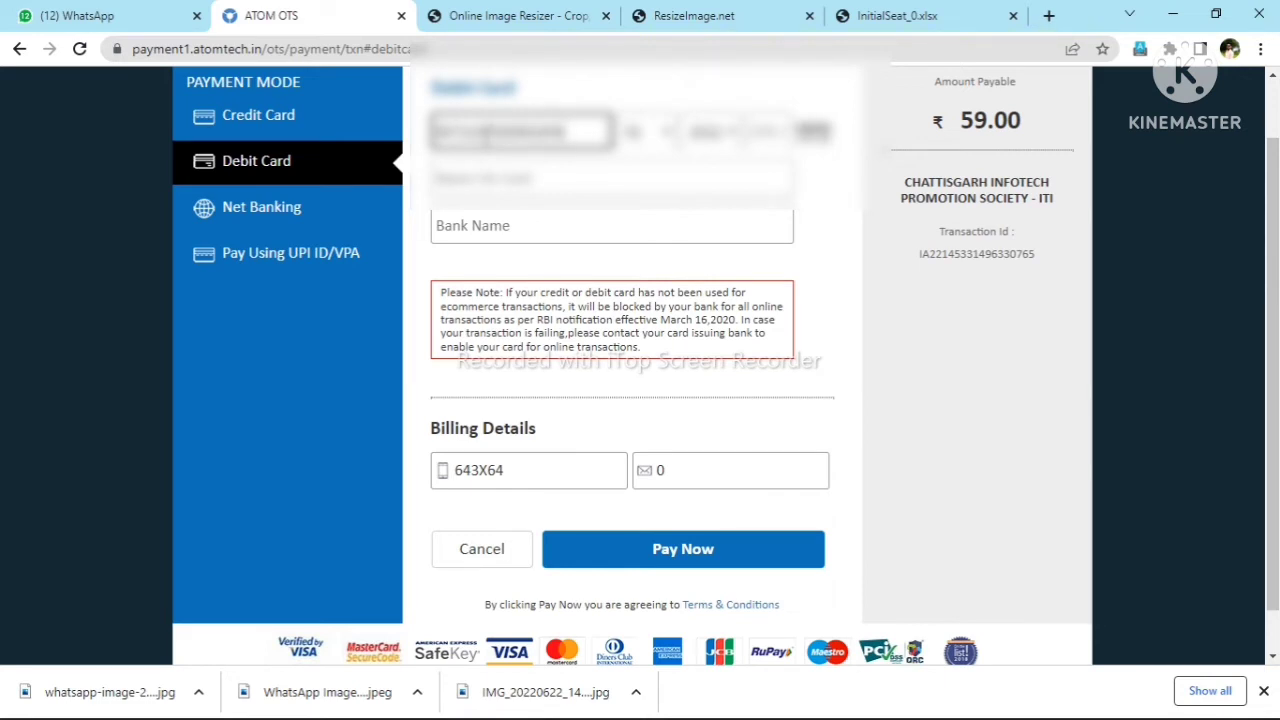
click(652, 136)
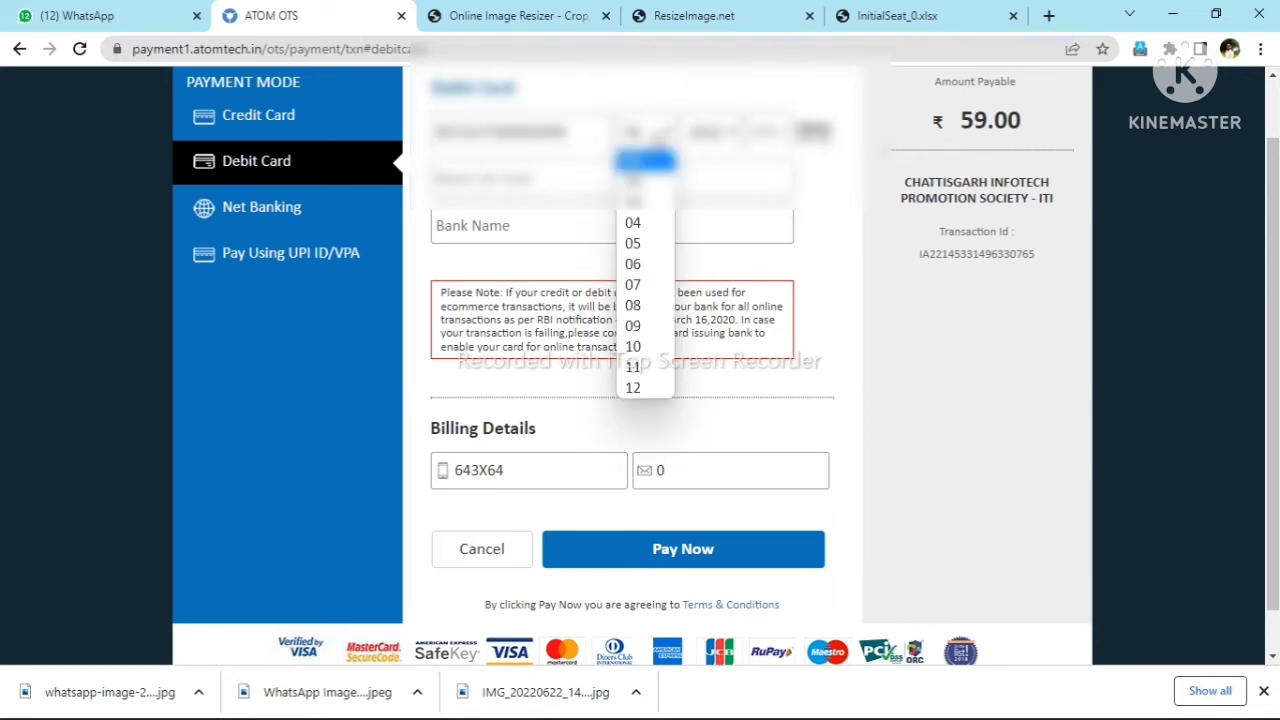
click(654, 346)
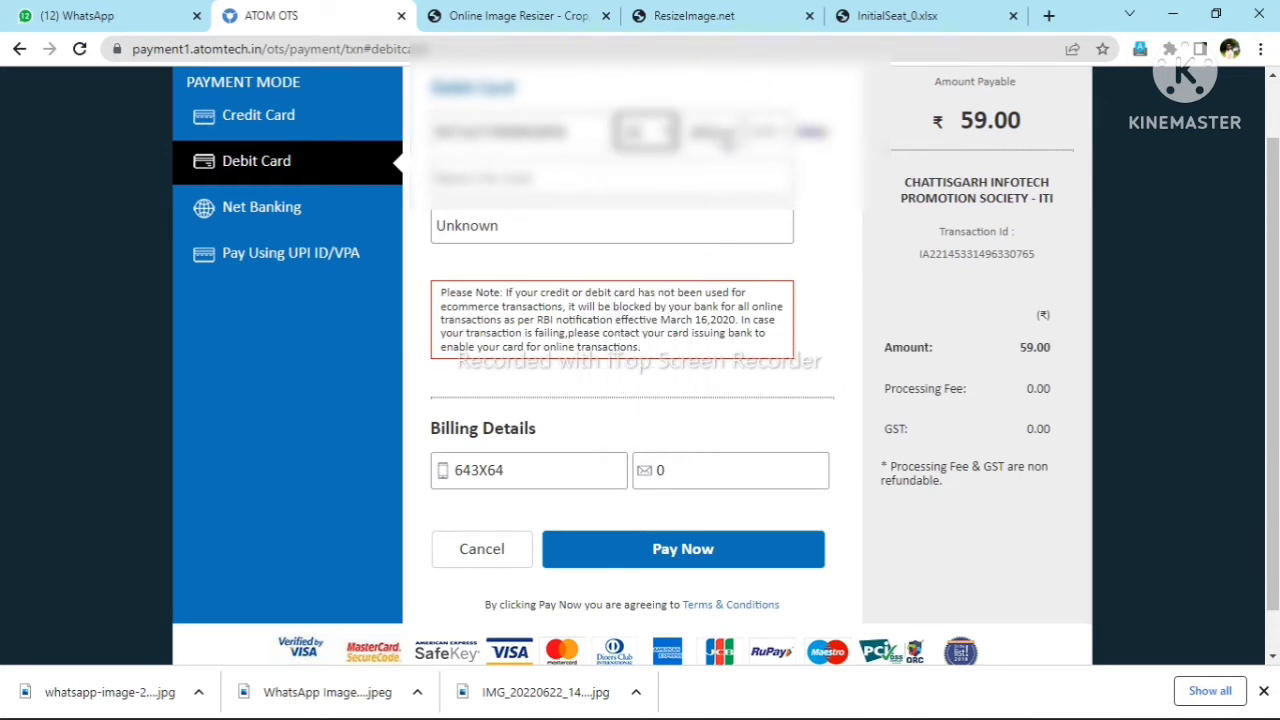
click(705, 131)
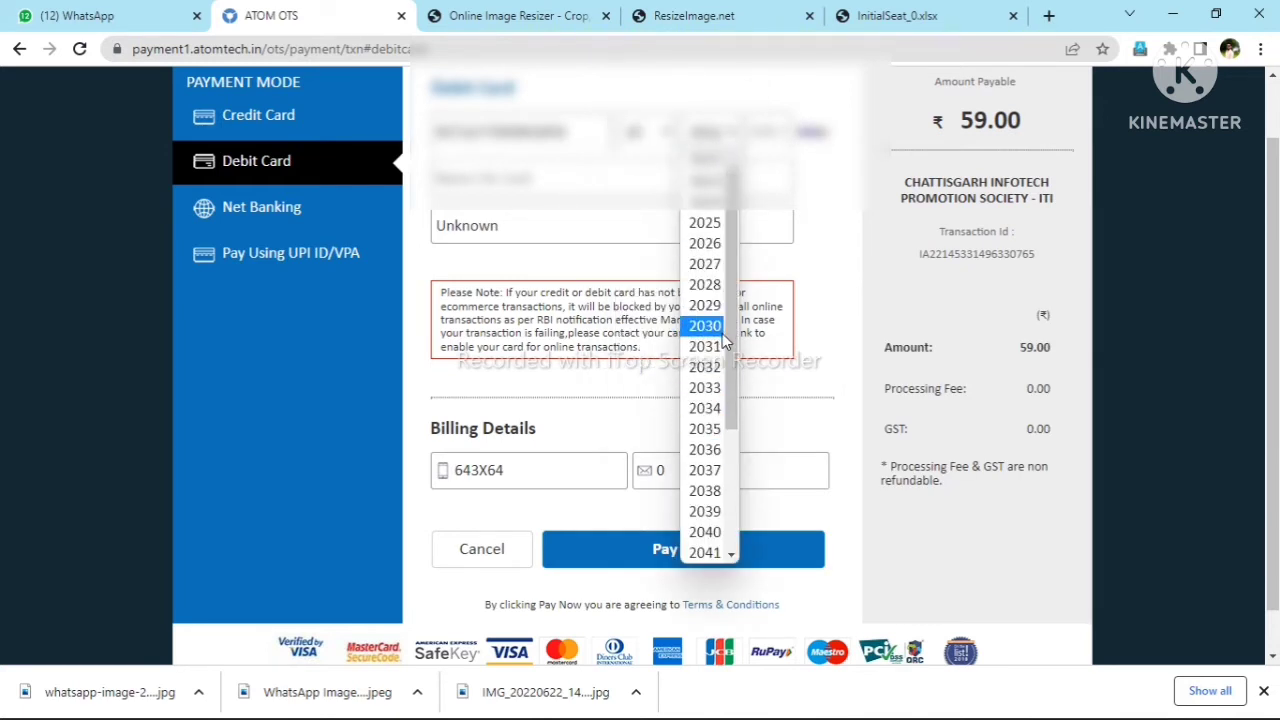
scroll(705, 328, down, 3)
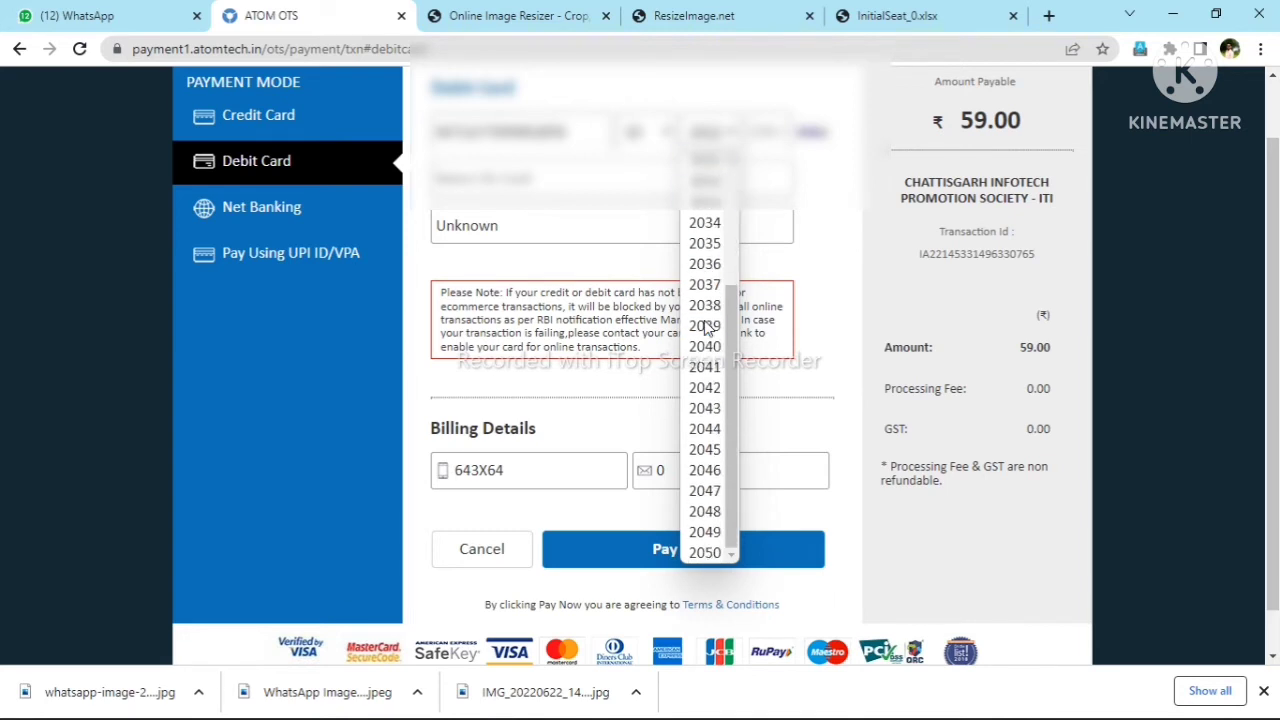
scroll(707, 328, up, 3)
scroll(707, 328, down, 3)
scroll(707, 328, up, 3)
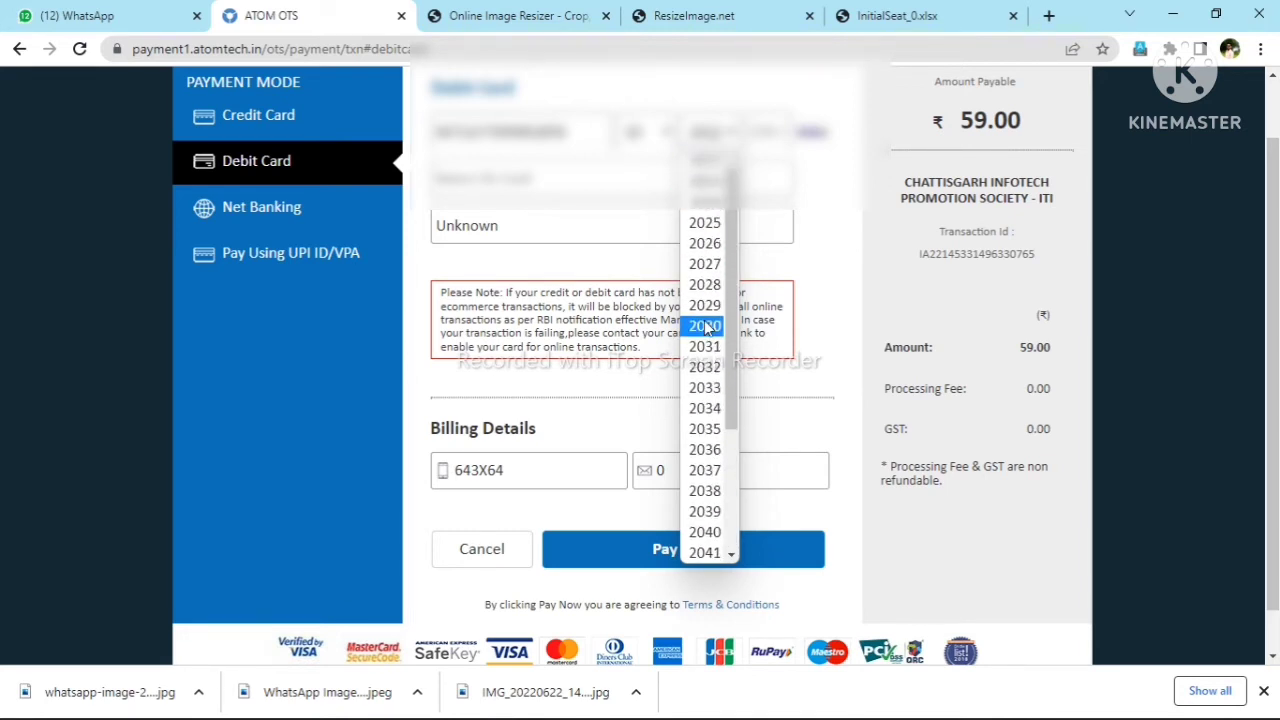
click(703, 160)
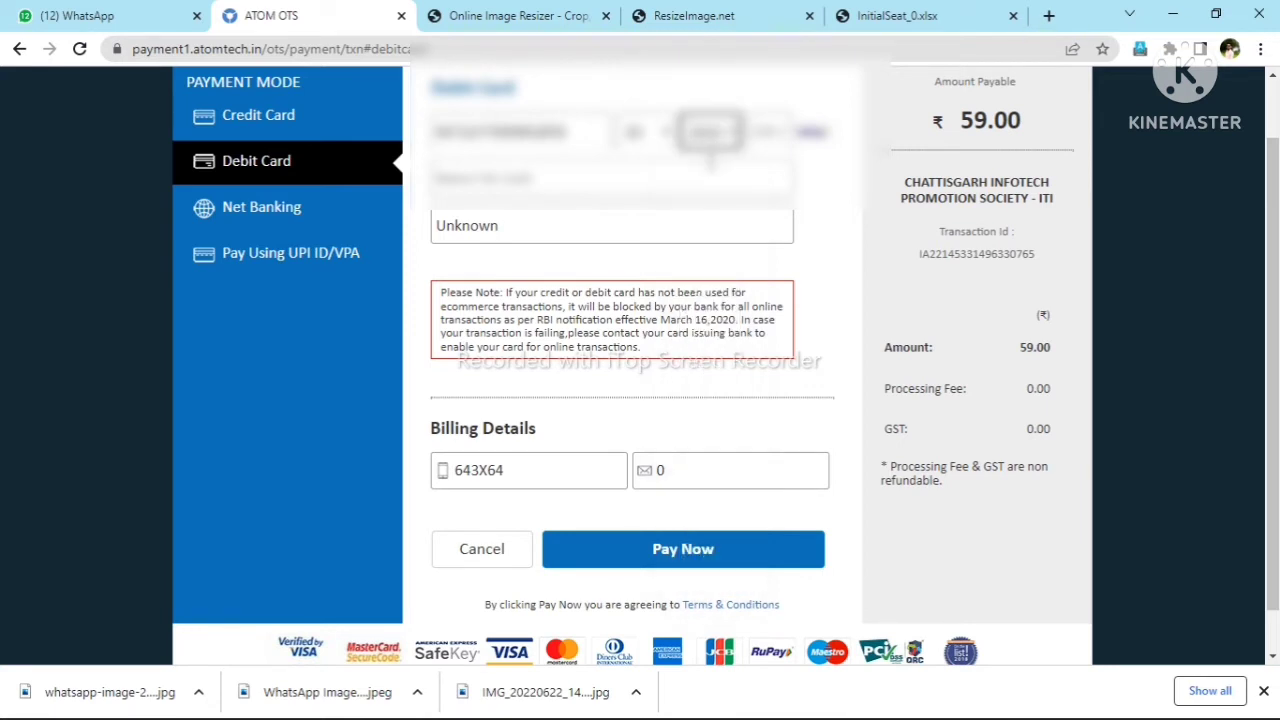
click(709, 132)
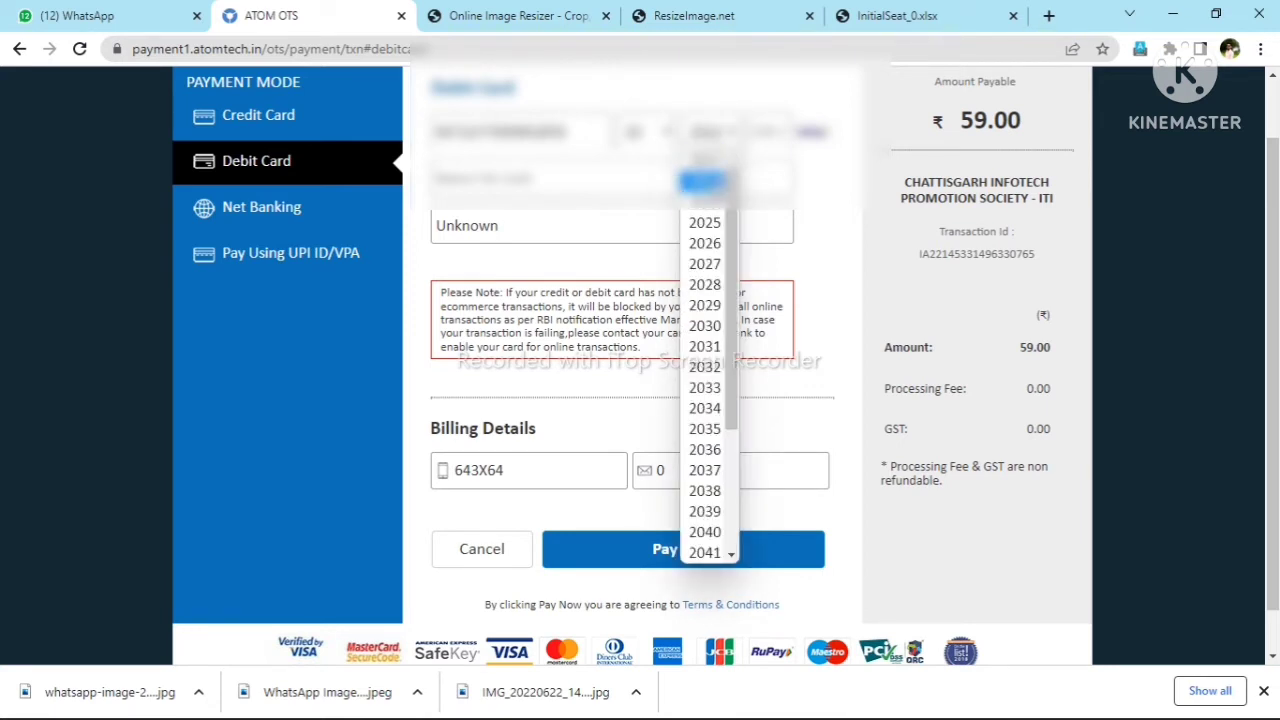
click(703, 181)
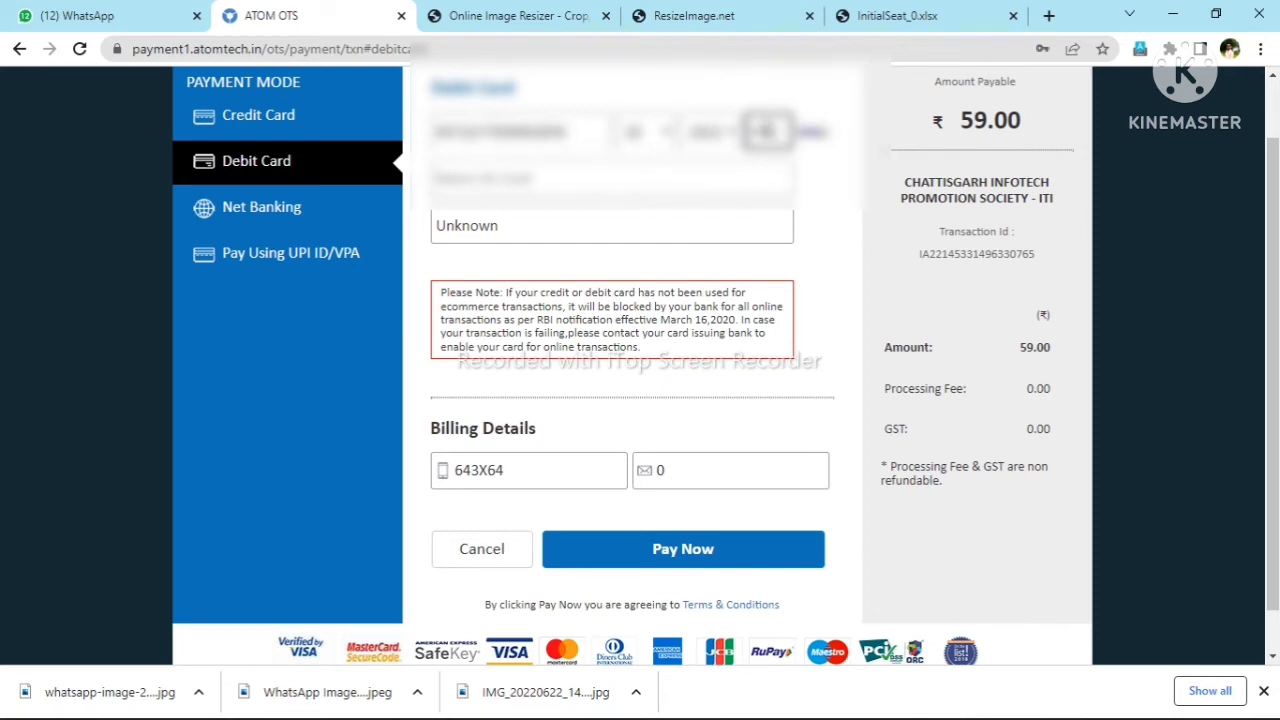
Fill in the name on card and bank name, then pay the ₹59.00.
click(600, 168)
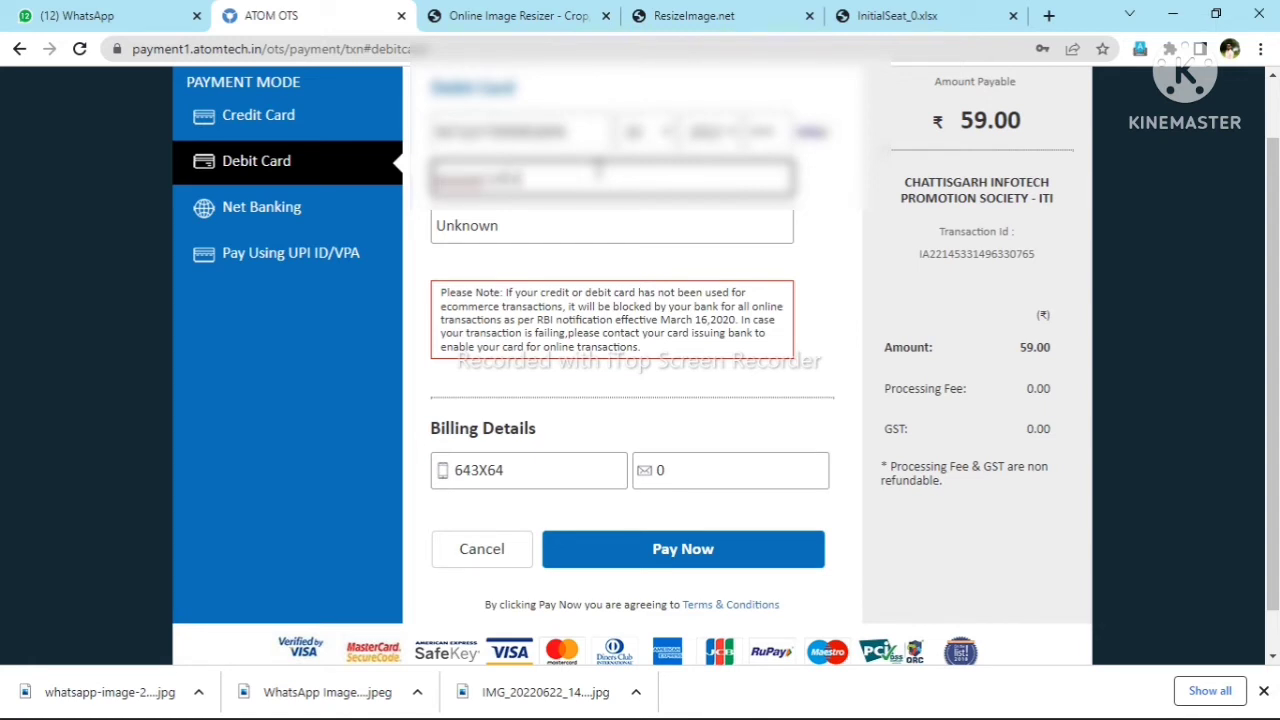
click(522, 240)
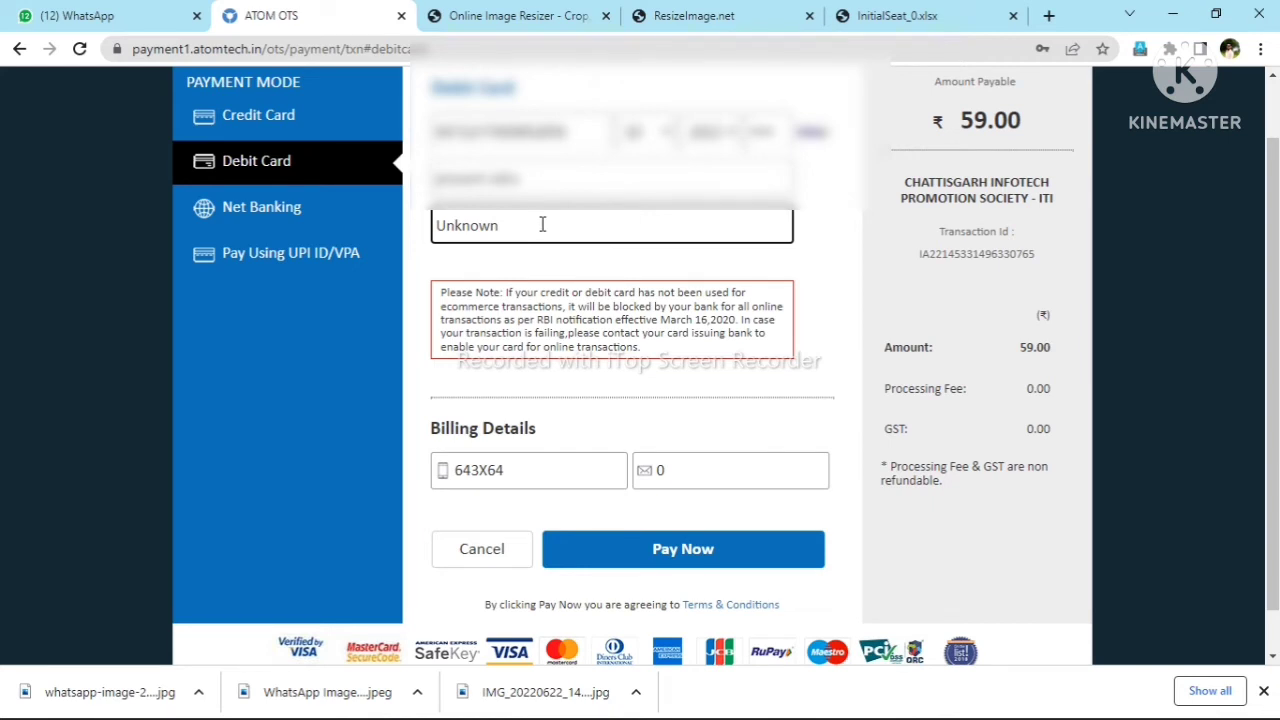
scroll(567, 360, down, 1)
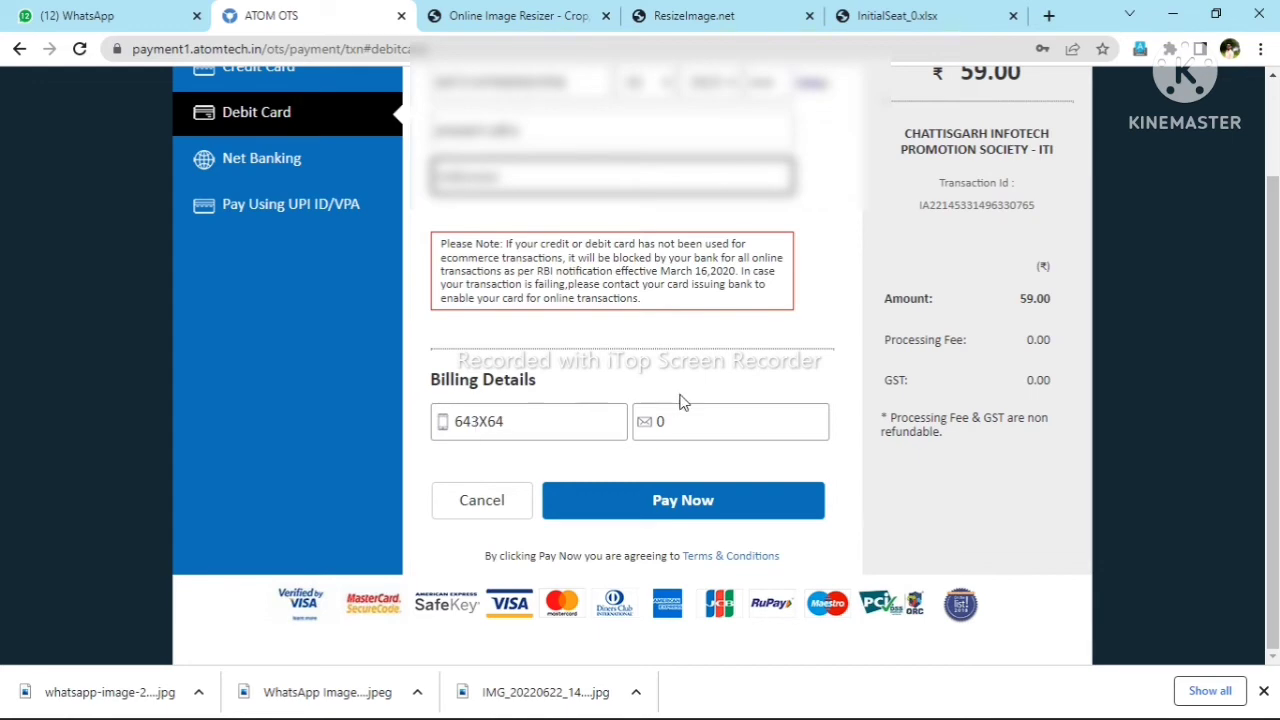
scroll(563, 320, up, 2)
scroll(563, 309, down, 2)
click(651, 496)
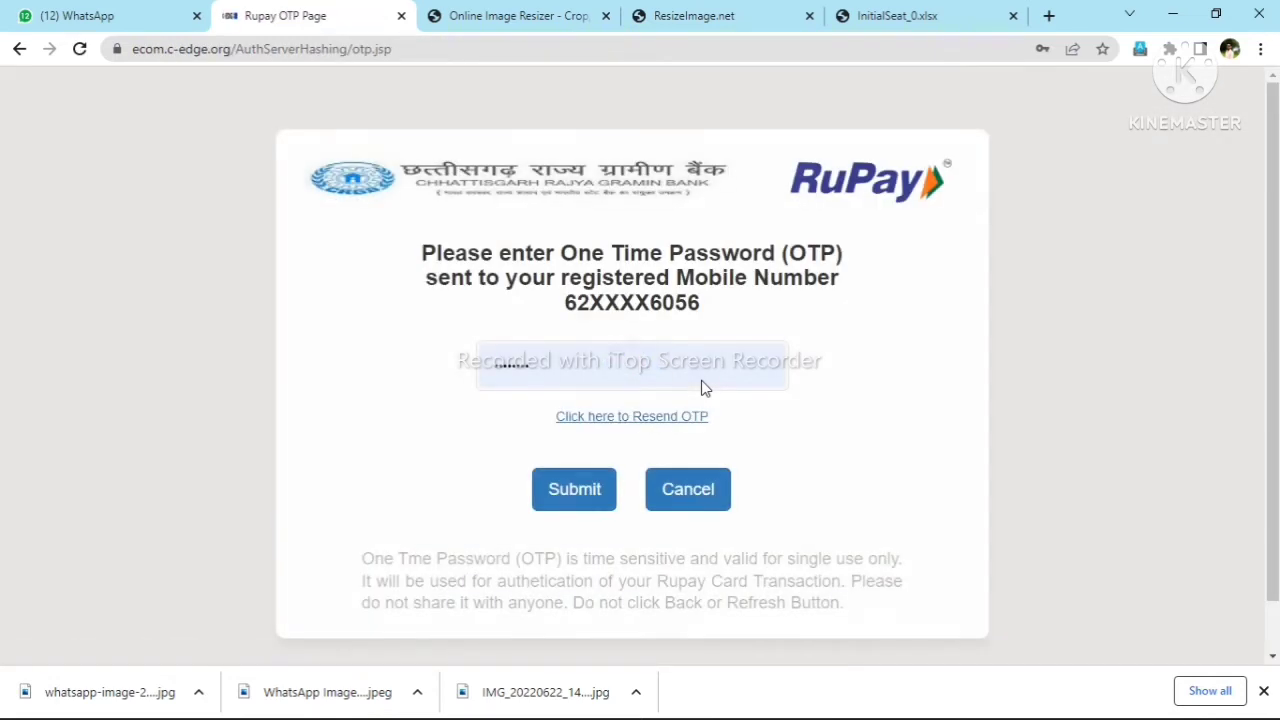
Replace the wrongly autofilled OTP with the one received by SMS and submit it.
double_click(651, 366)
key(BackSpace)
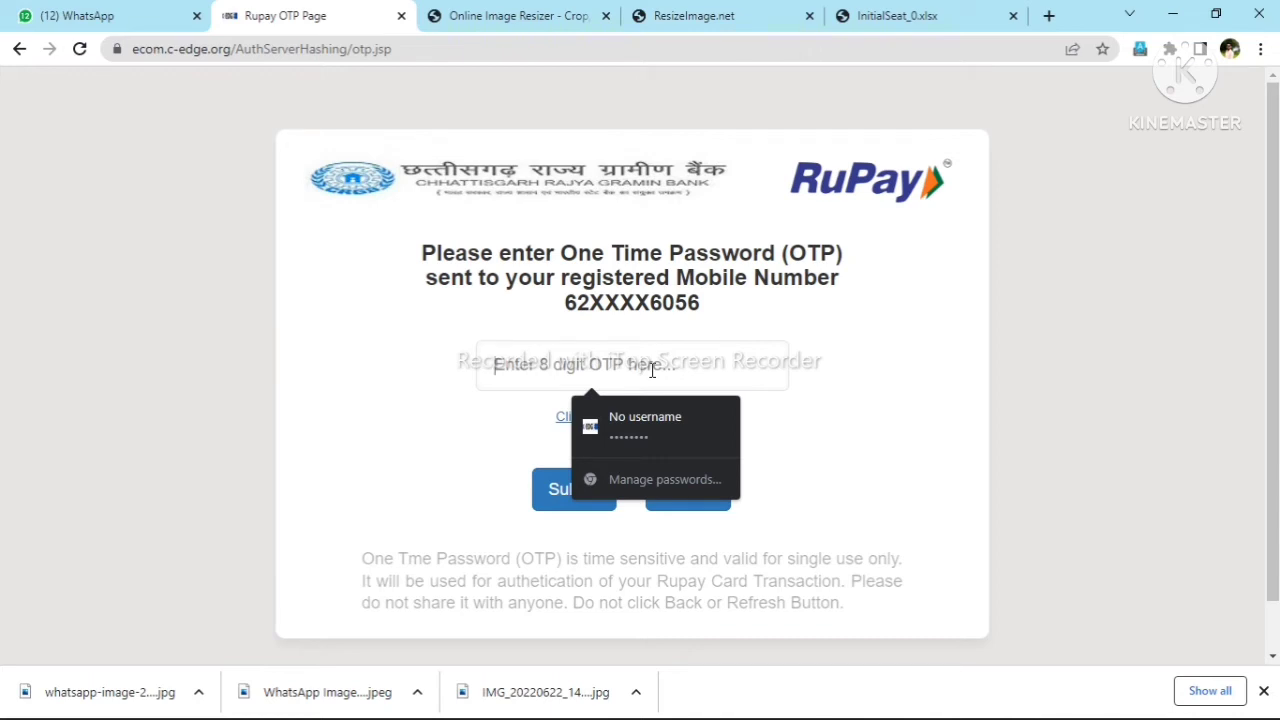
text(1)
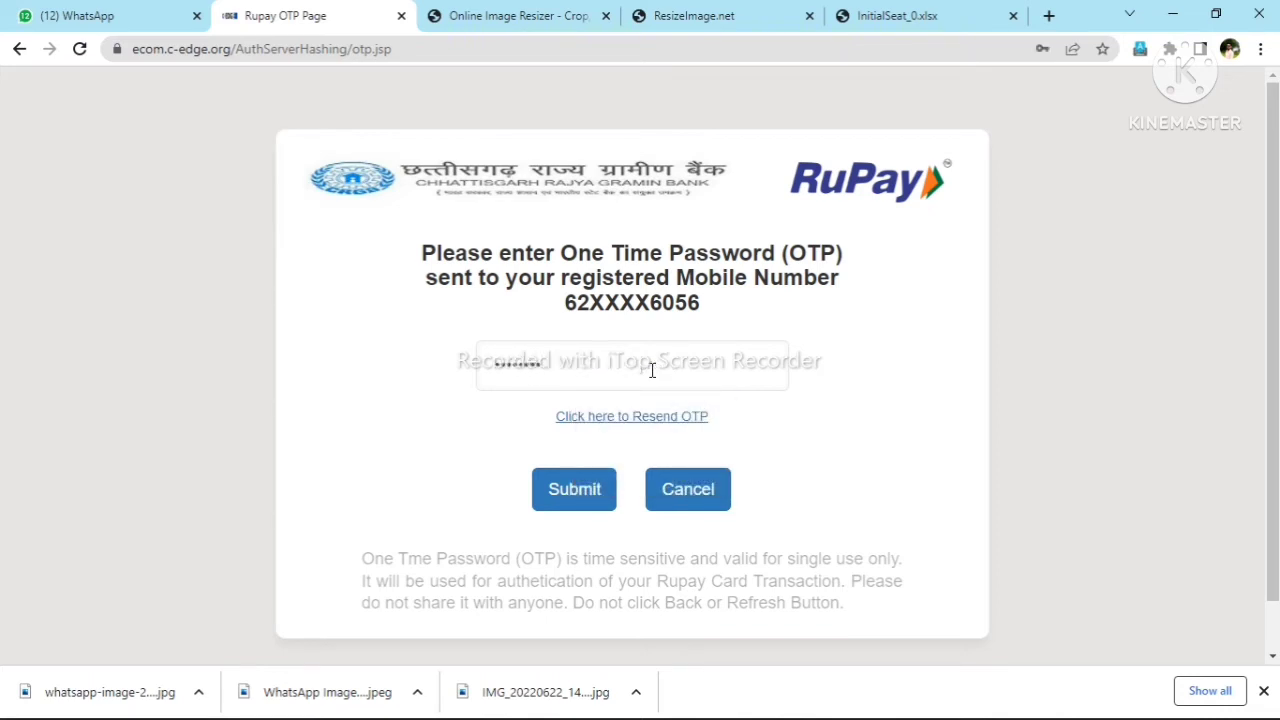
click(570, 503)
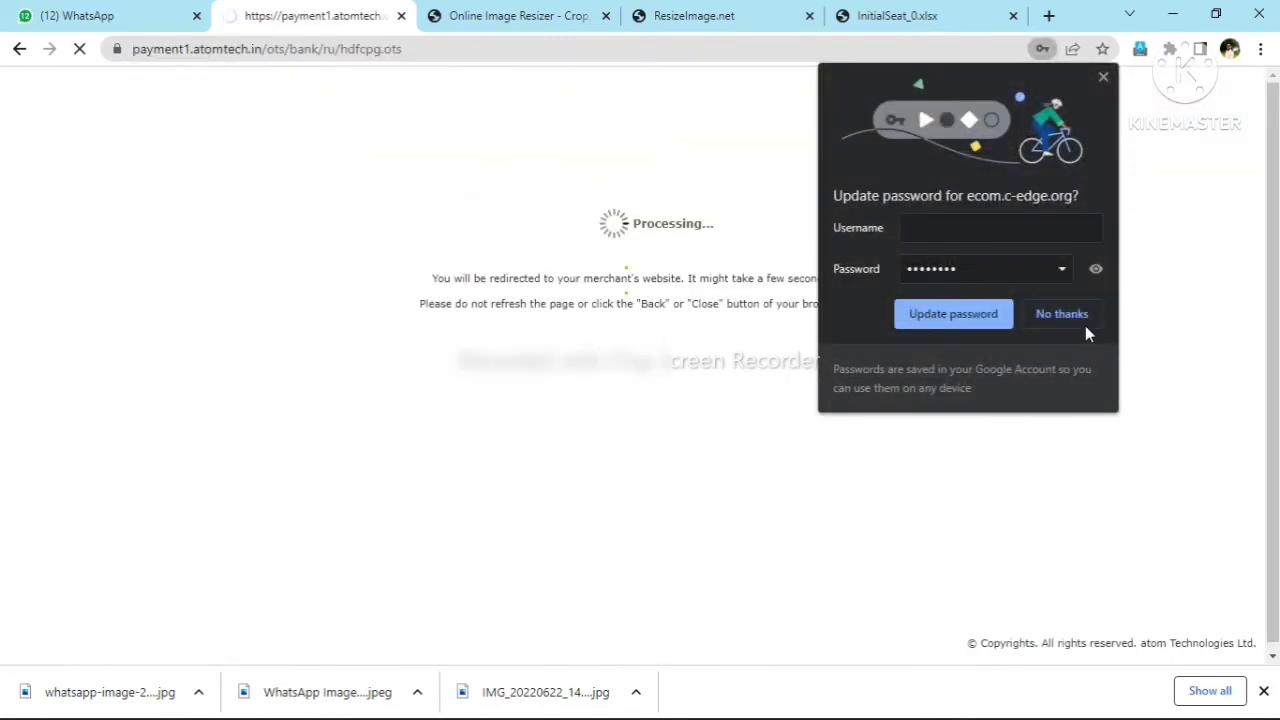
Decline Chrome's password save and open the Success payment receipt for printing.
click(1075, 316)
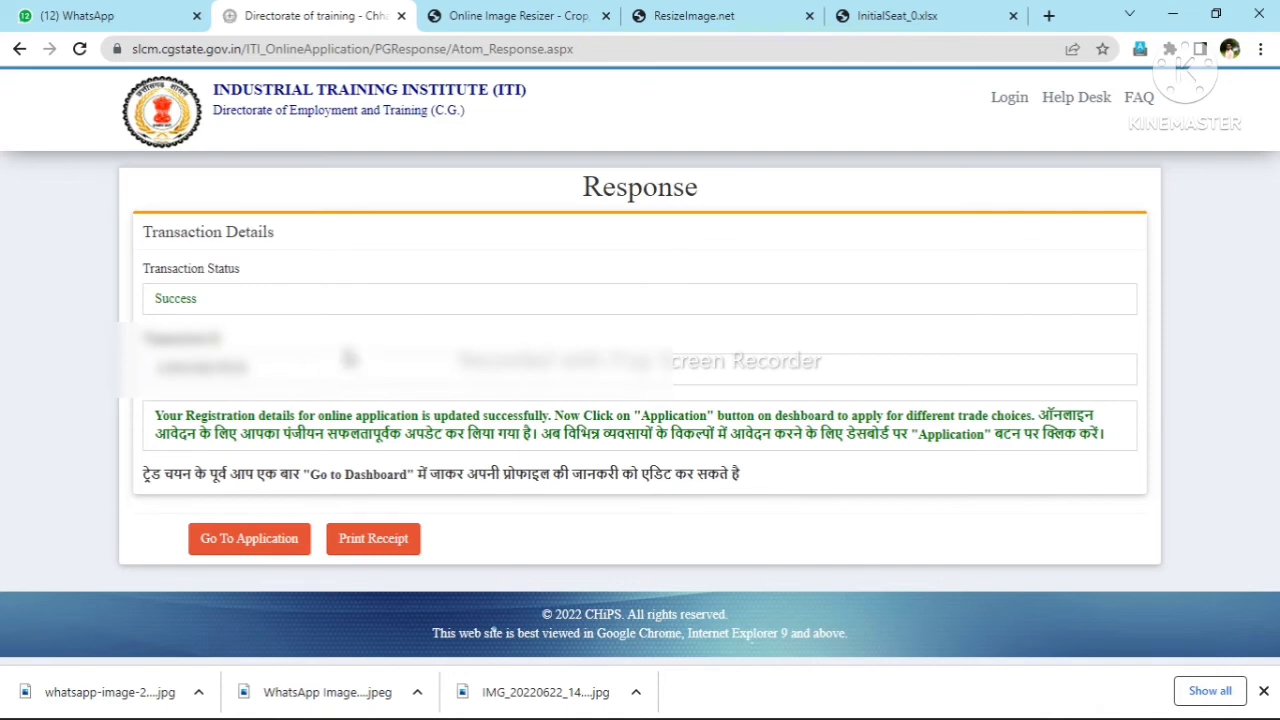
click(371, 537)
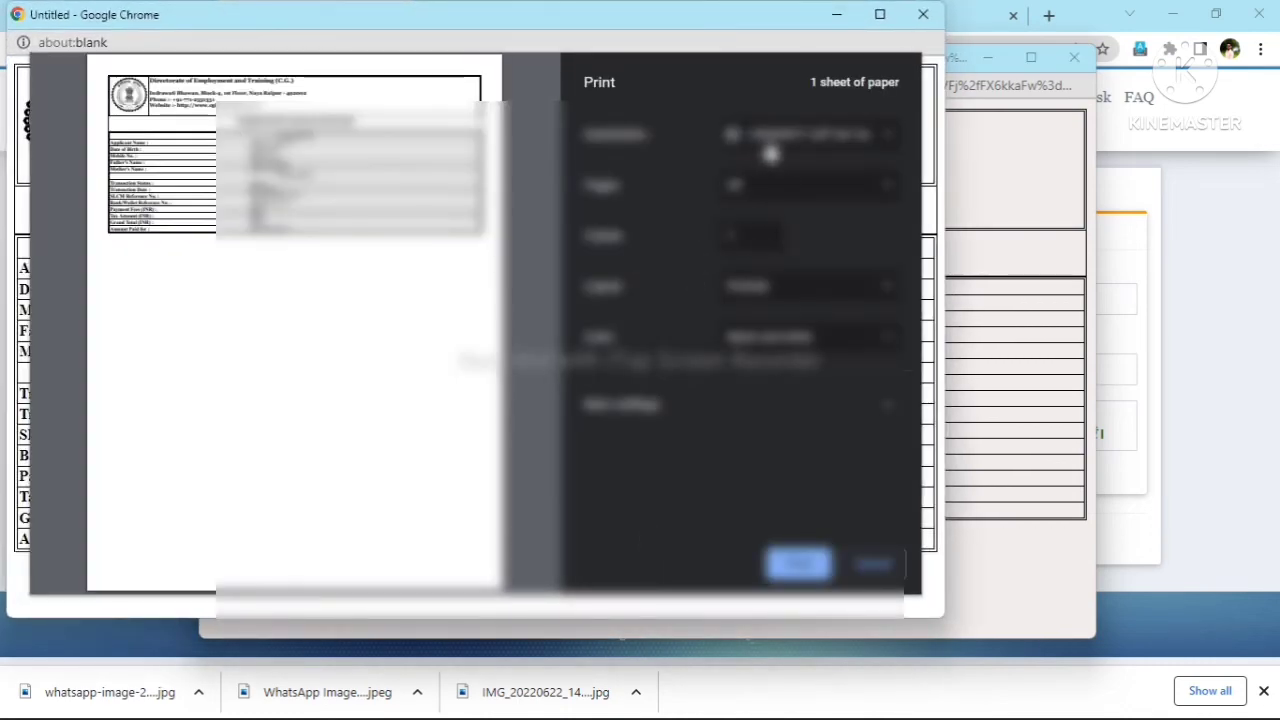
Set the print destination to Save as PDF with an enlarged scale.
click(770, 140)
click(786, 195)
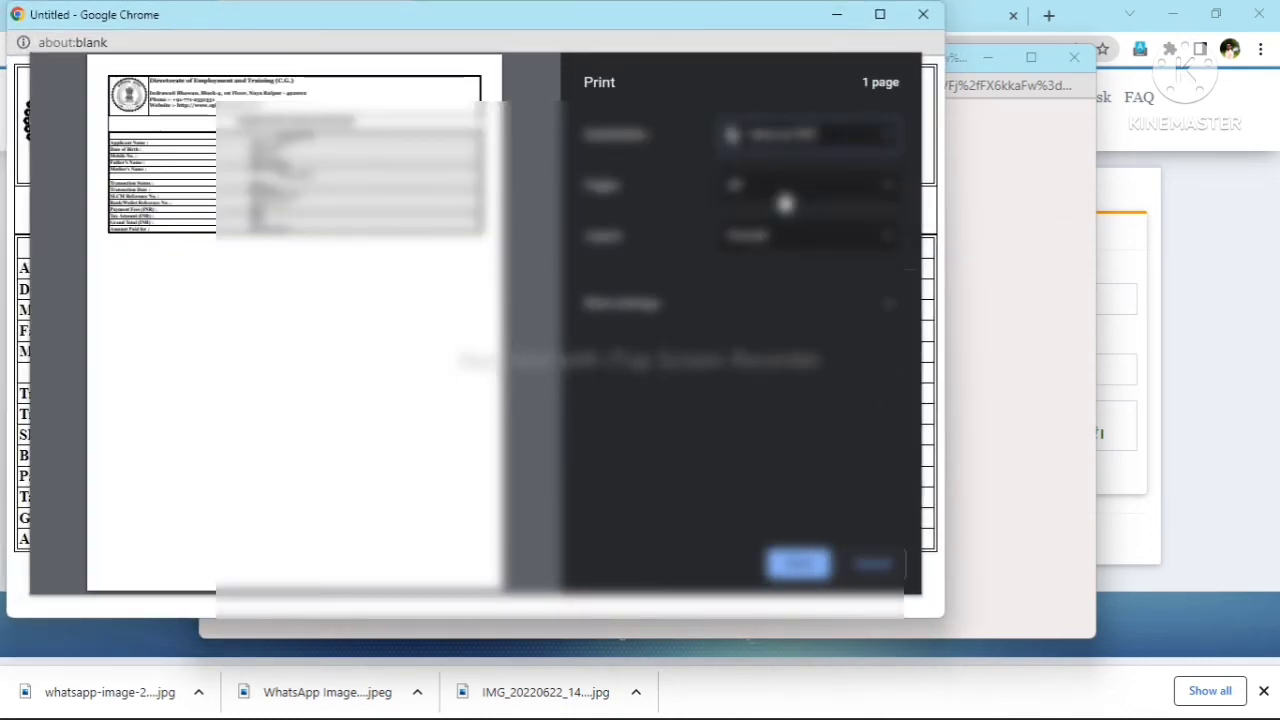
click(790, 303)
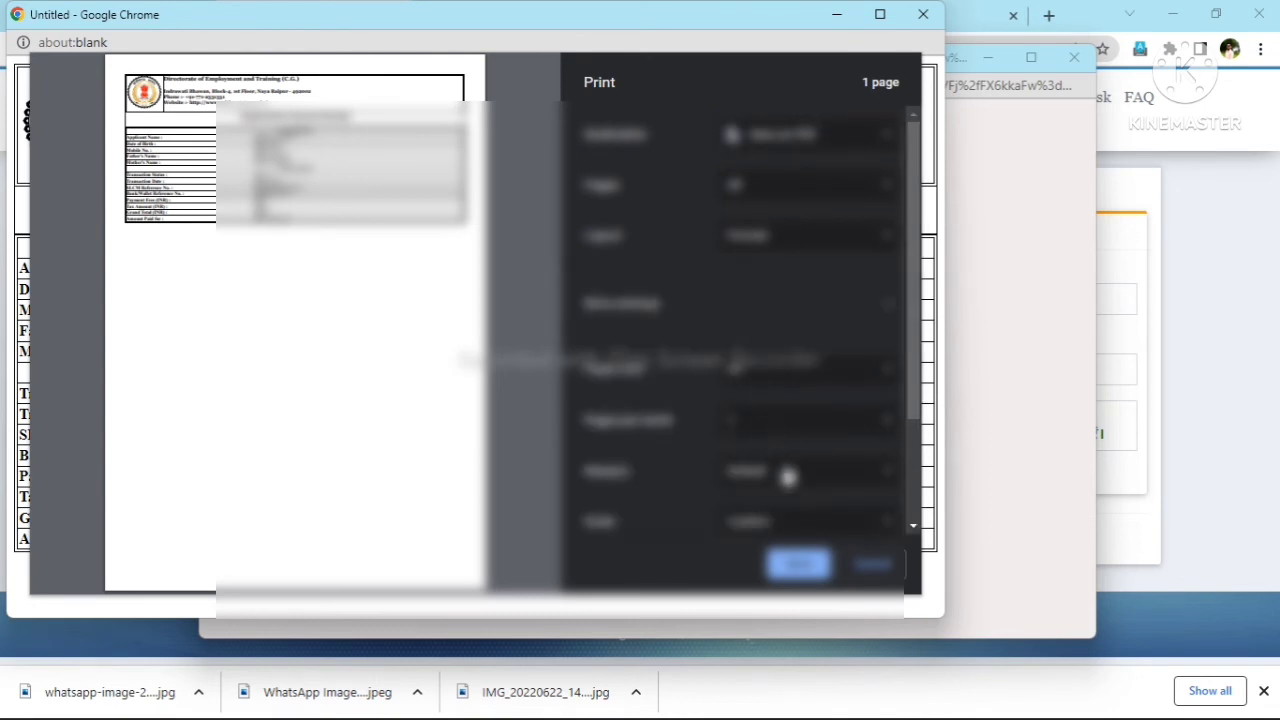
scroll(789, 474, down, 3)
click(790, 393)
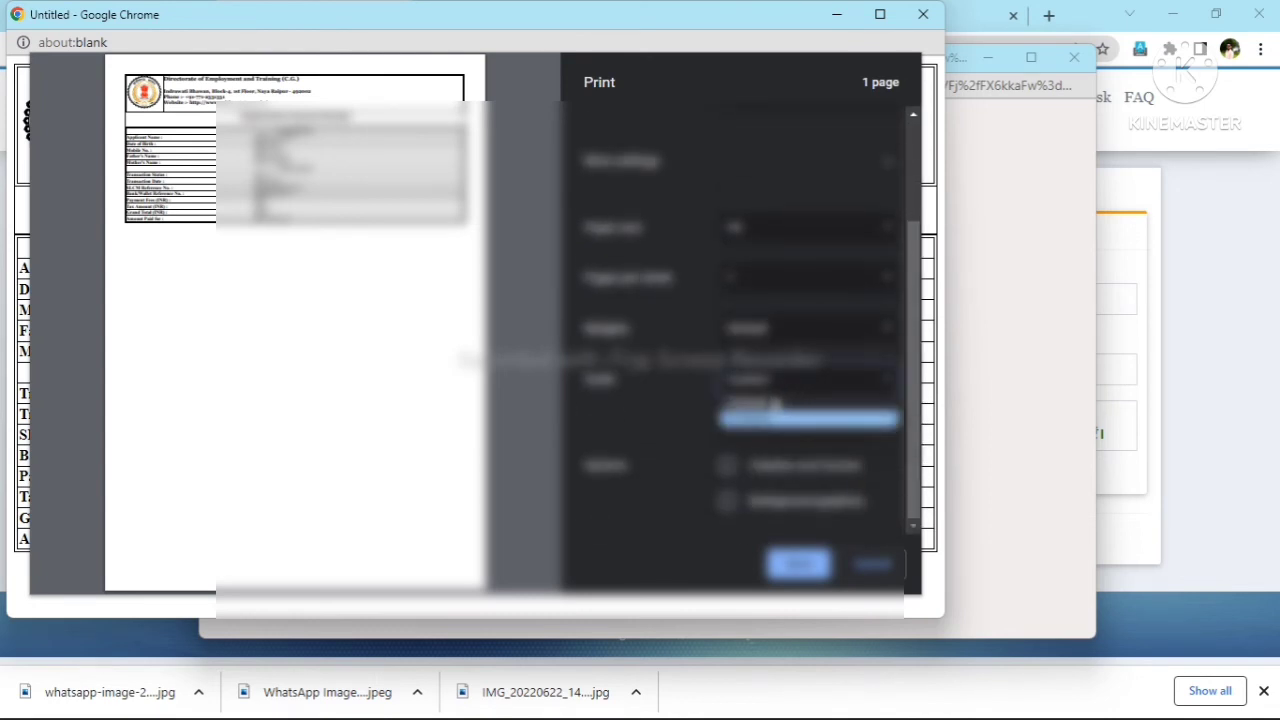
click(765, 413)
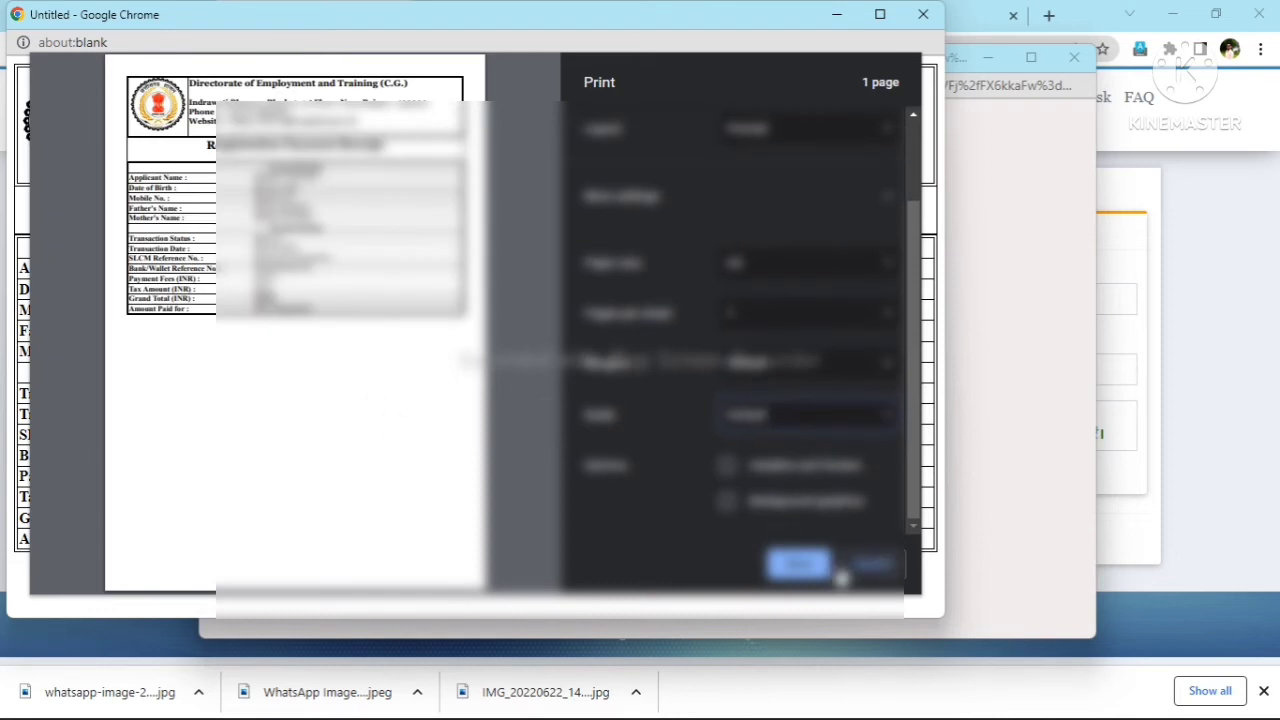
Save the receipt PDF to Downloads with an edited file name, then close the print window.
click(792, 566)
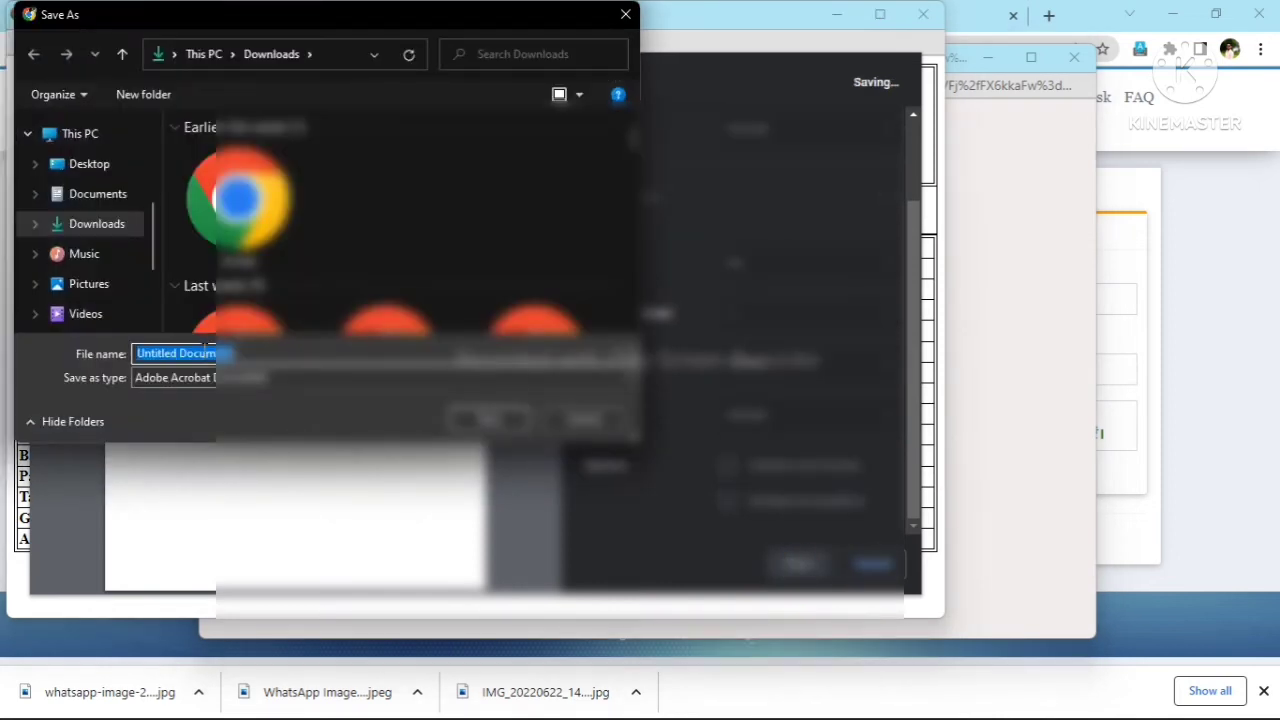
click(141, 353)
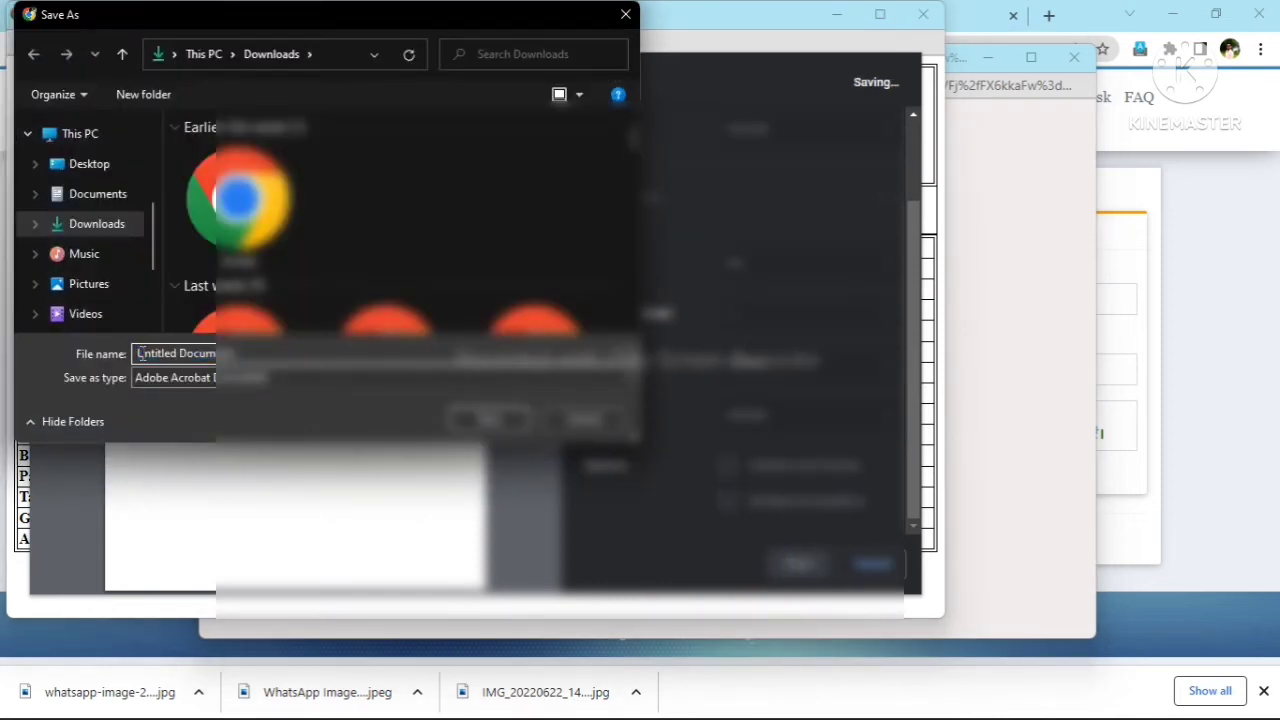
key(Delete)
text(nikhil)
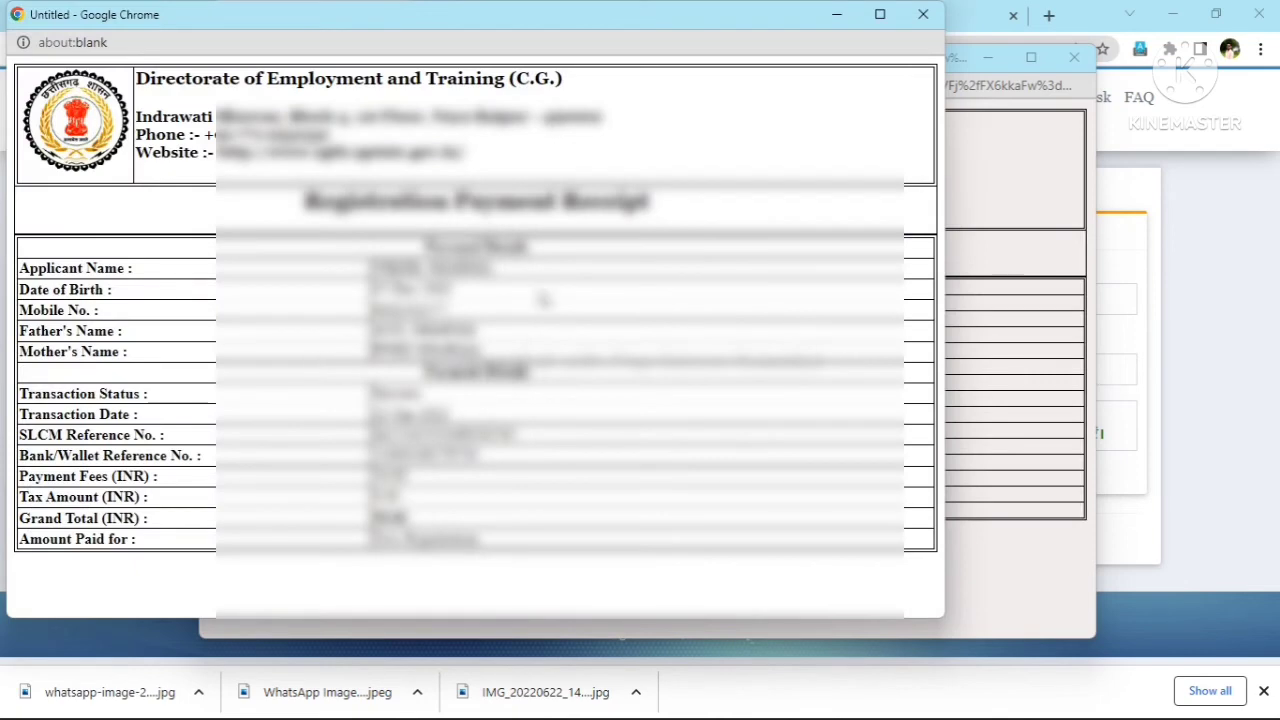
click(923, 15)
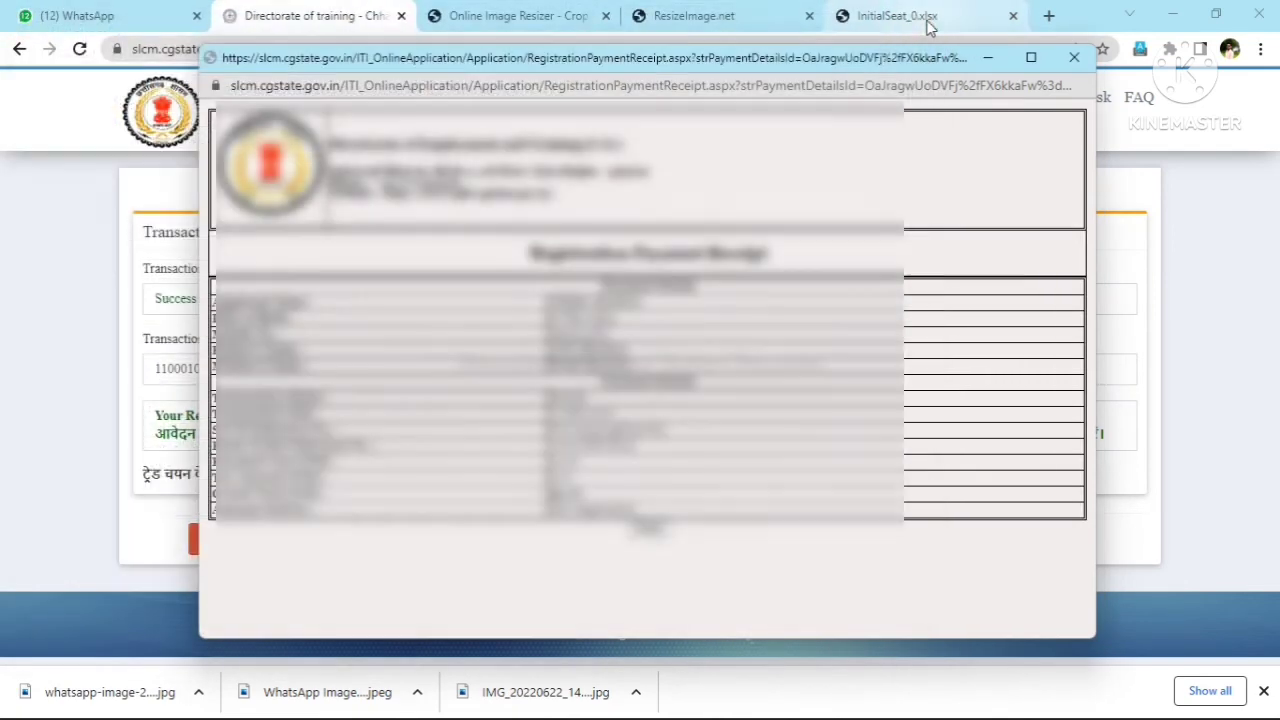
Close the receipt, go to the application and accept the general admission instructions.
click(1074, 57)
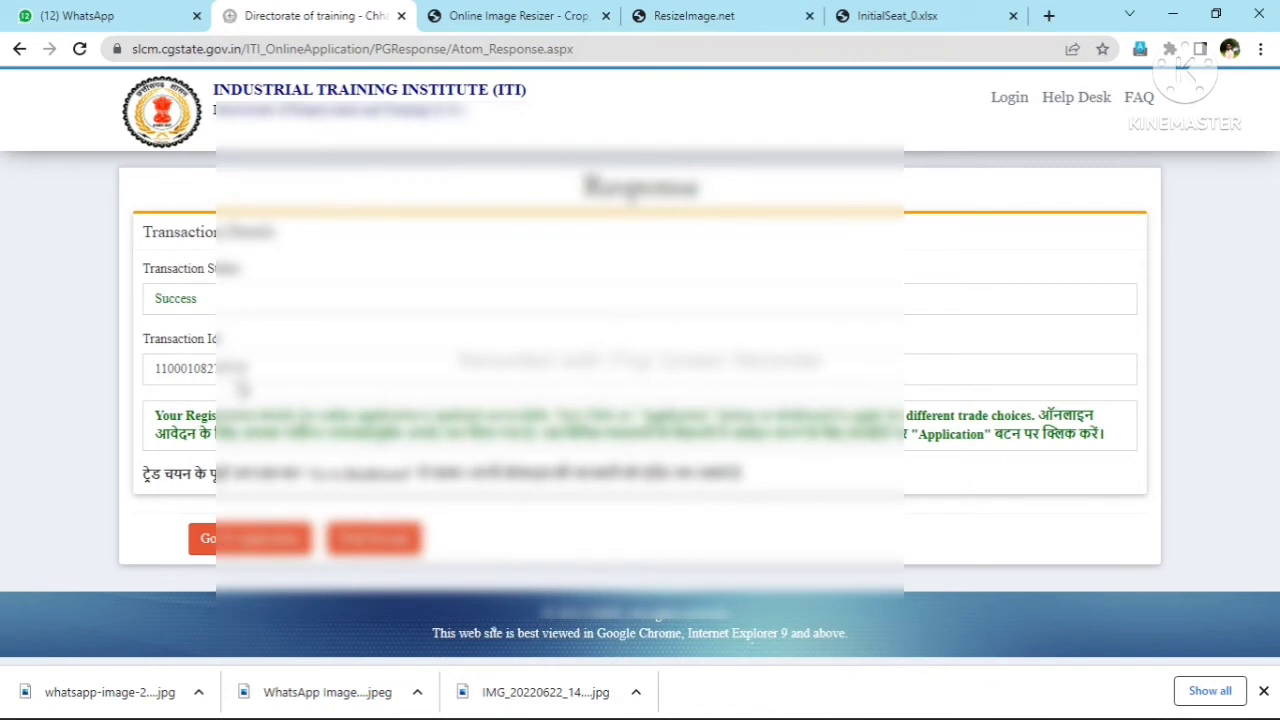
drag(245, 368, 145, 395)
click(61, 409)
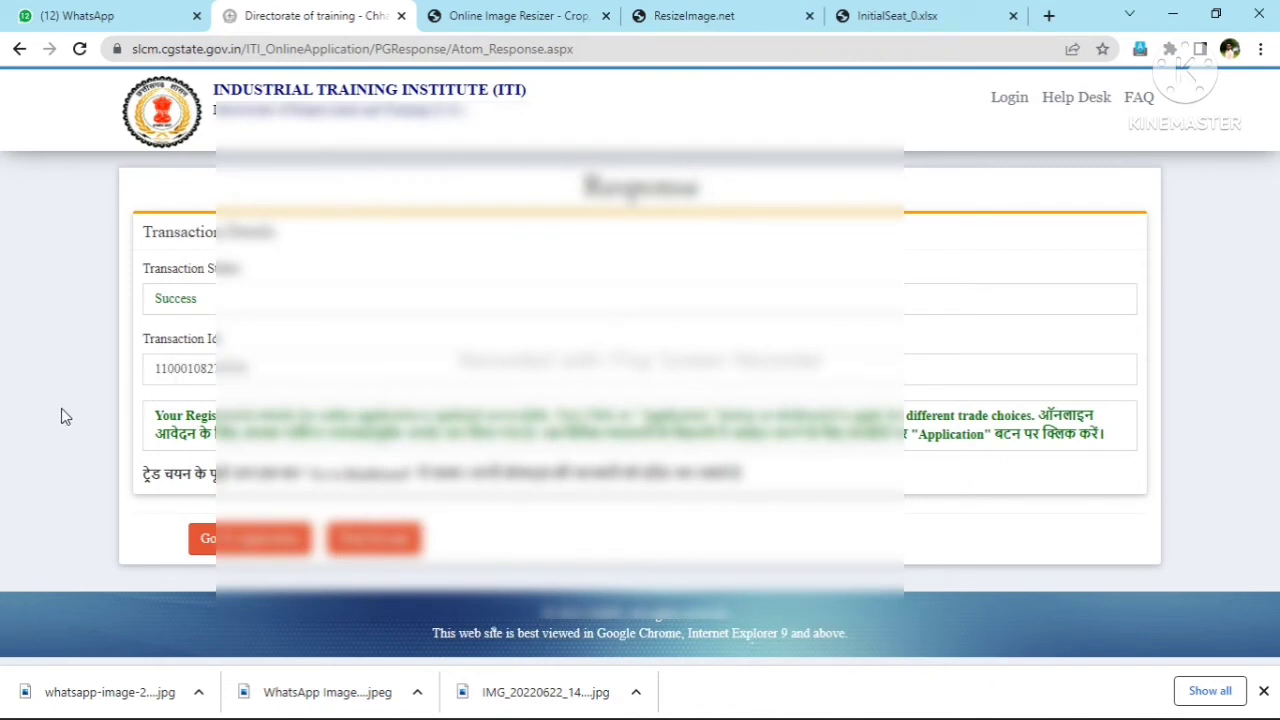
click(210, 548)
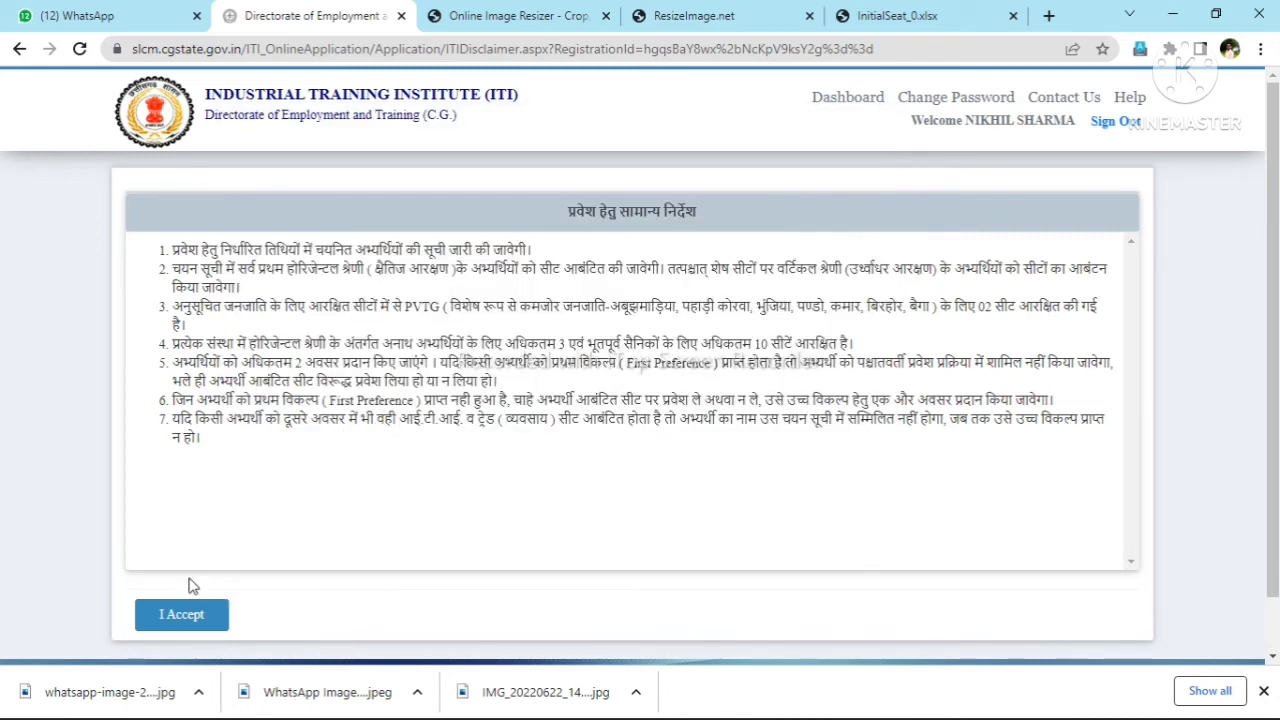
click(175, 627)
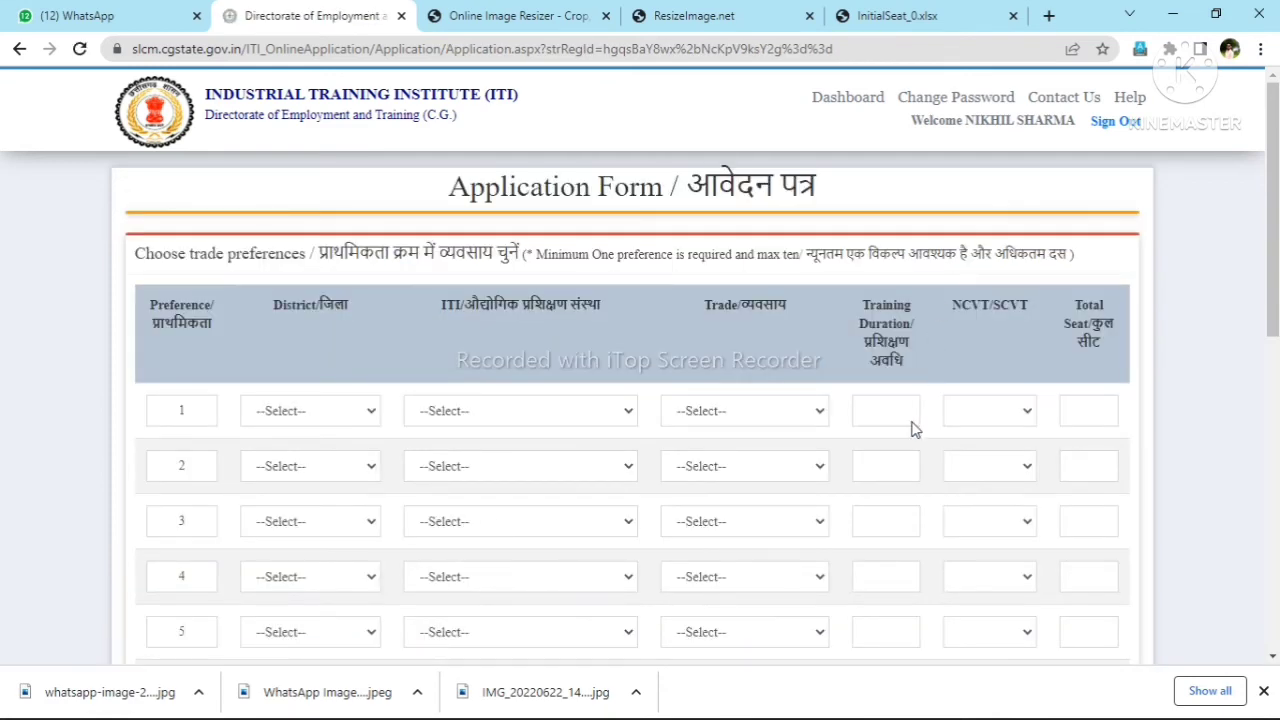
Set preference 1 to Bilaspur, Govt. M. I.T.I. Koni Bilaspur, Electronics Mechanic.
scroll(914, 429, down, 7)
scroll(914, 429, up, 7)
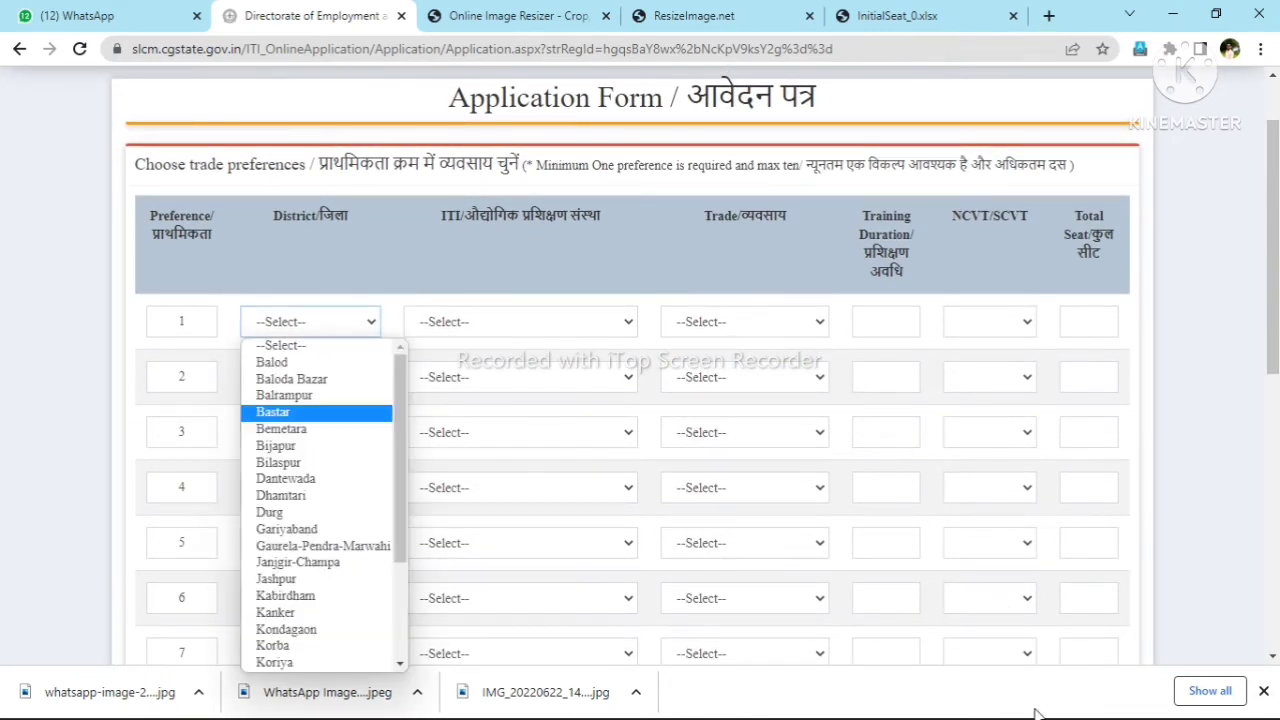
click(285, 462)
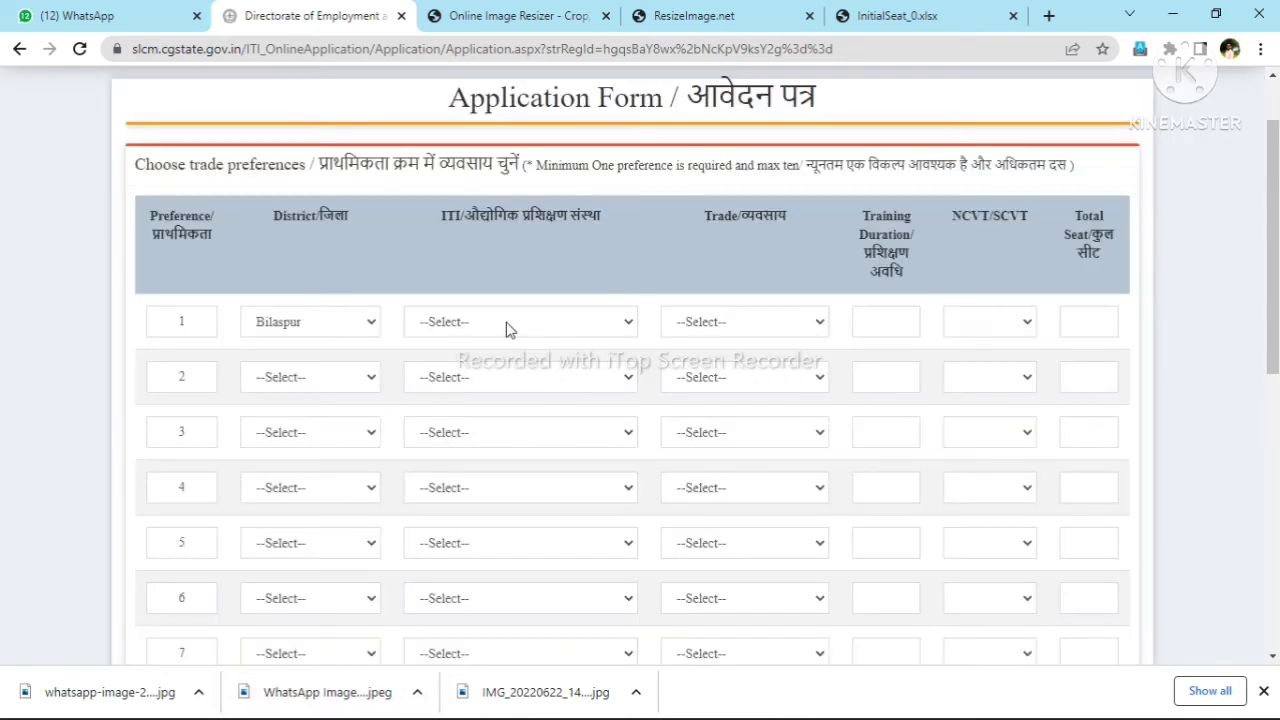
click(526, 325)
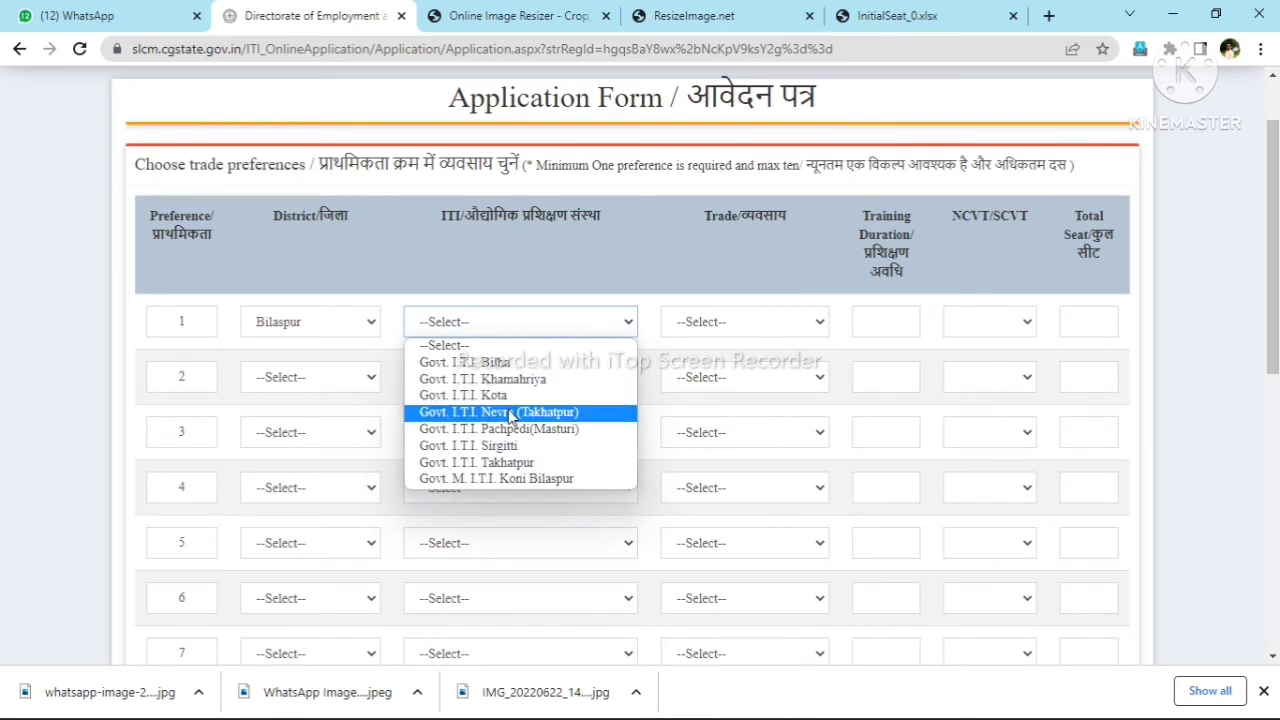
click(500, 478)
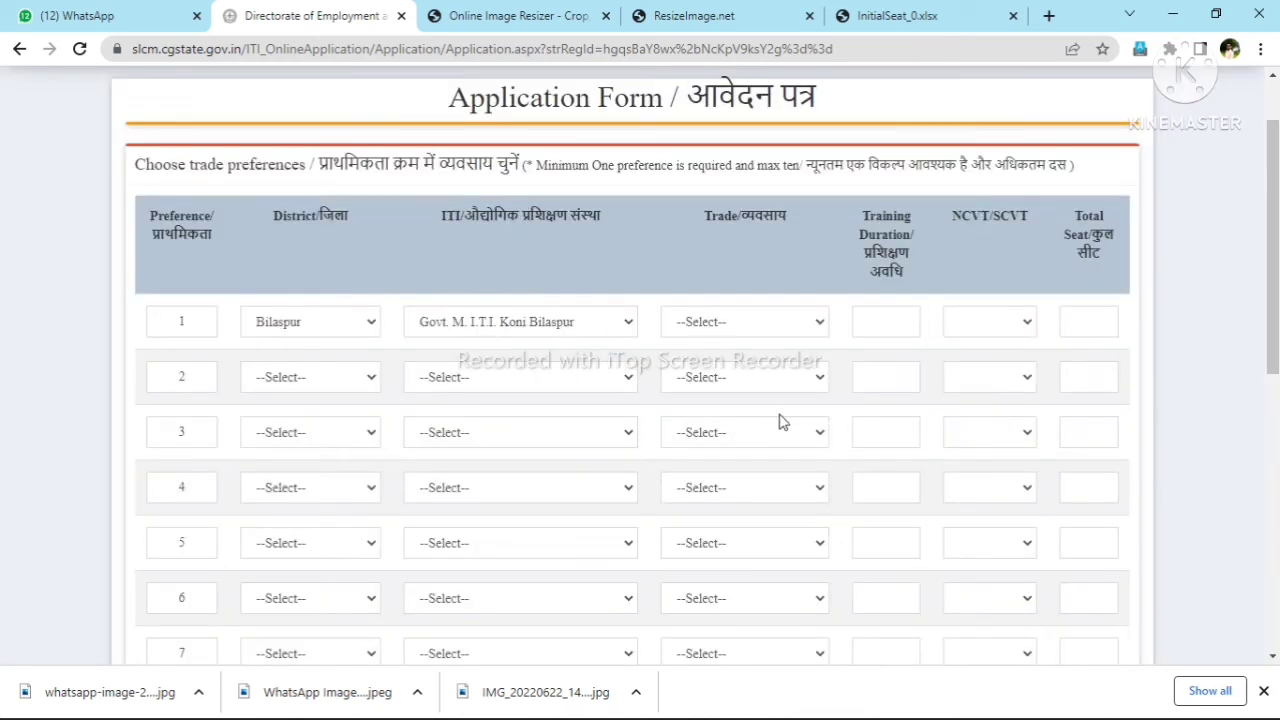
click(763, 330)
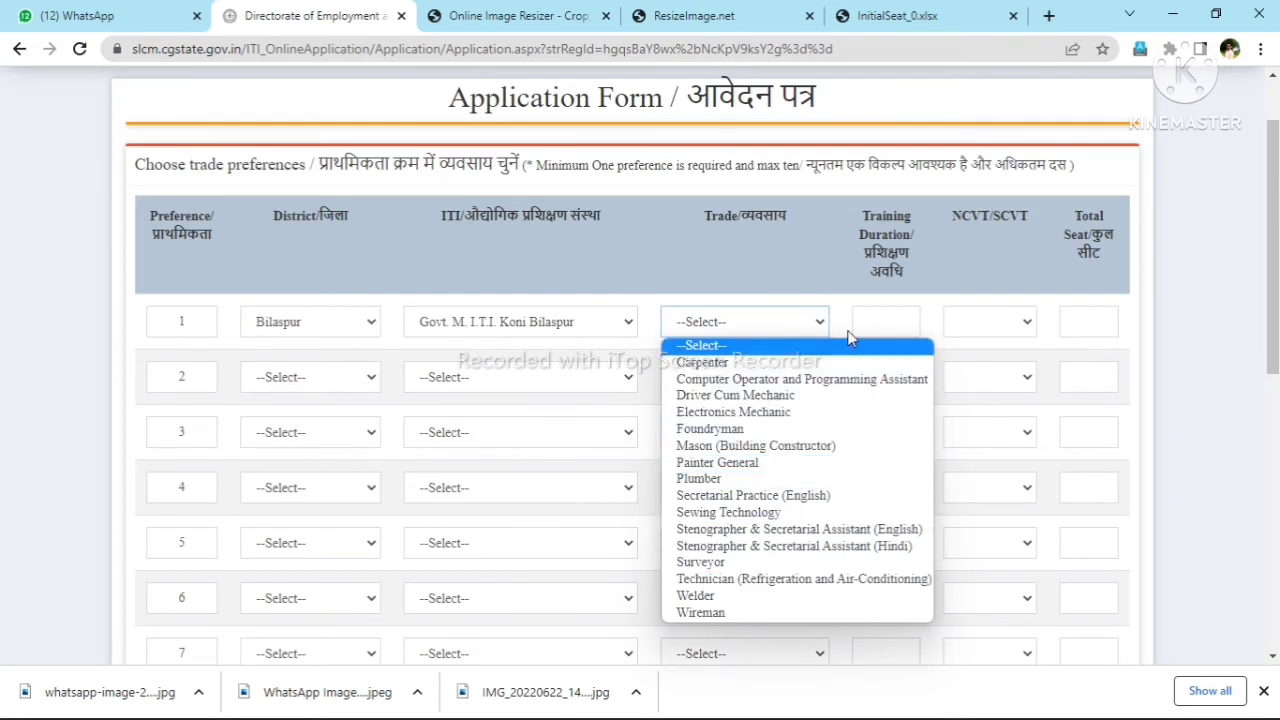
key(Down)
key(Return)
scroll(470, 455, down, 1)
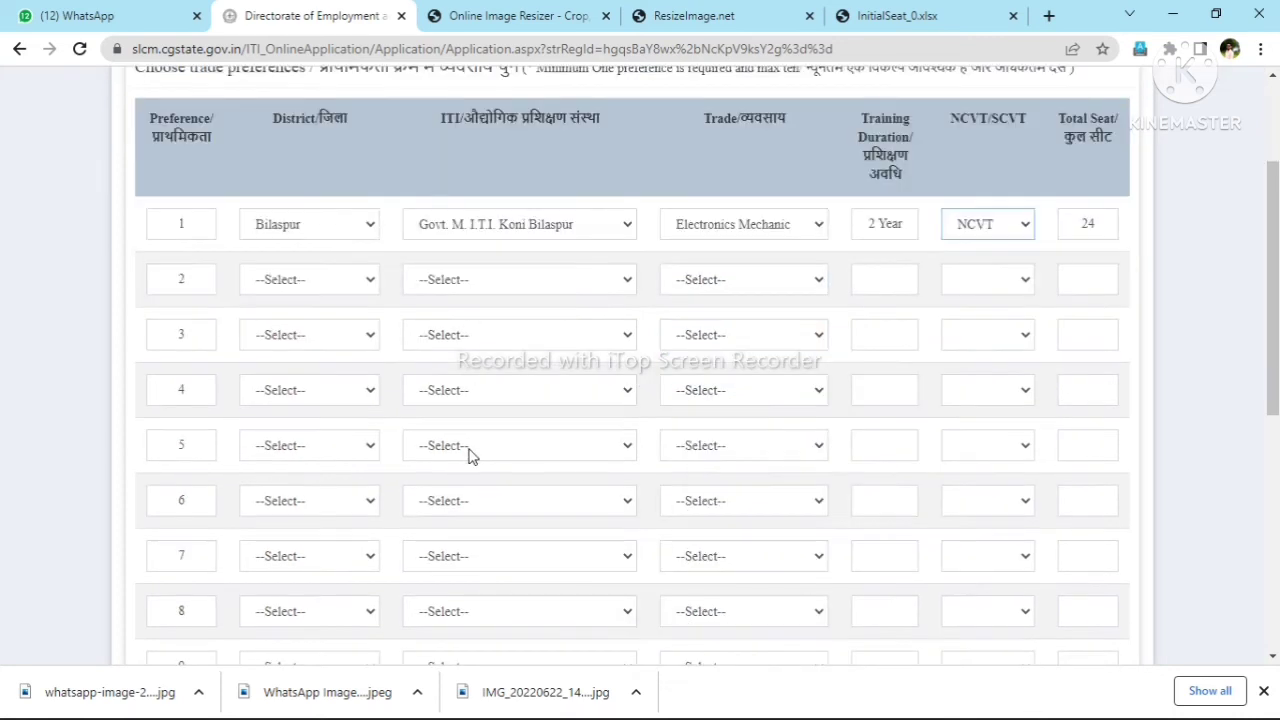
Set preference 2 to Bilaspur, Govt. M. I.T.I. Koni Bilaspur with a chosen trade.
click(283, 279)
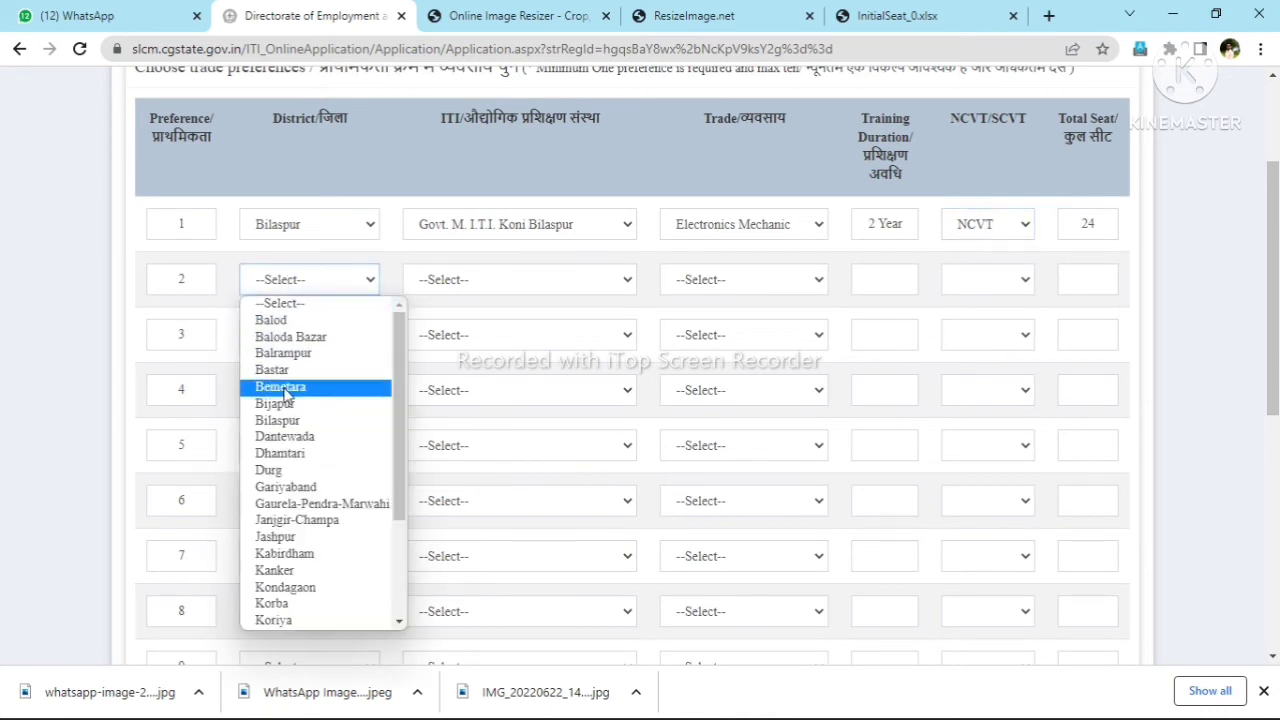
click(285, 419)
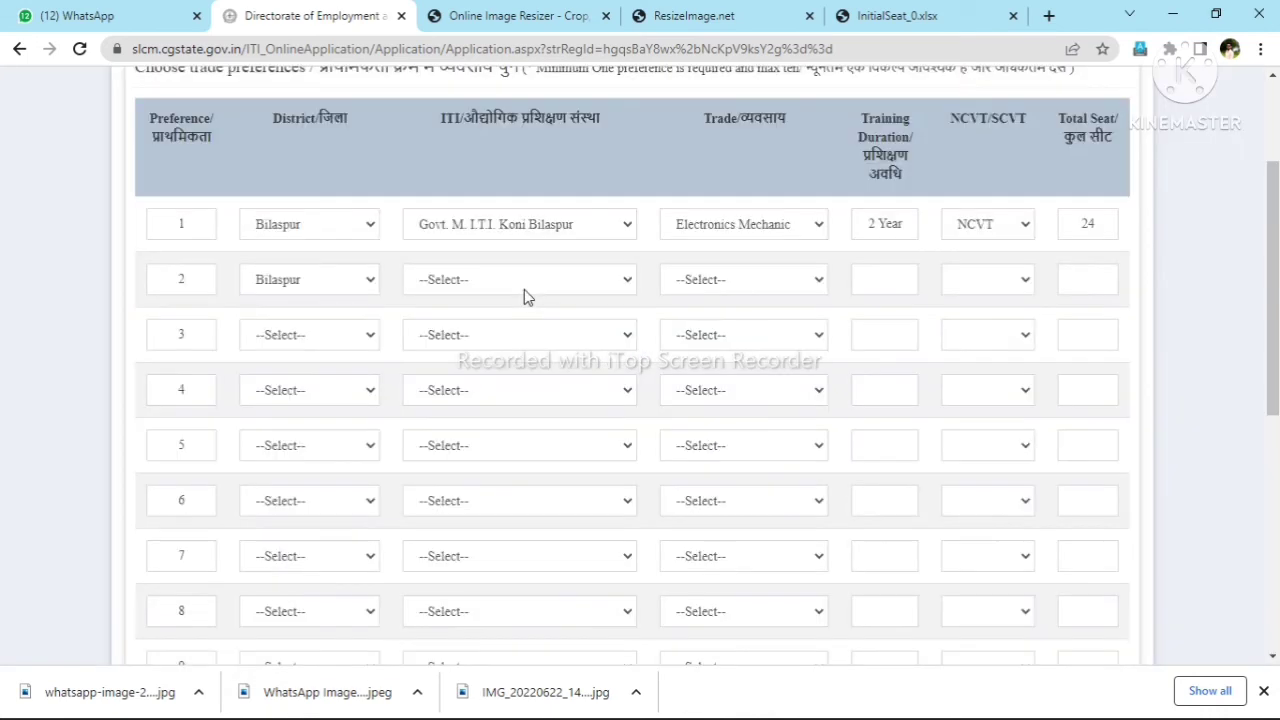
click(524, 289)
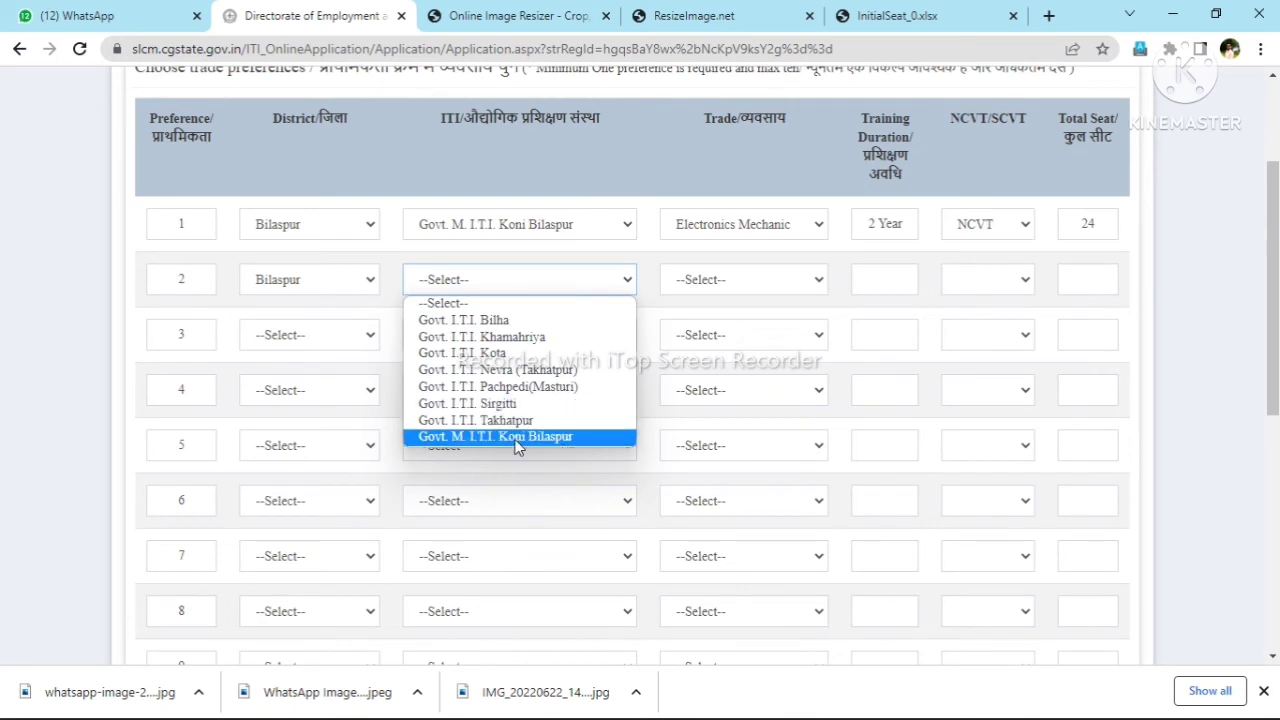
click(517, 441)
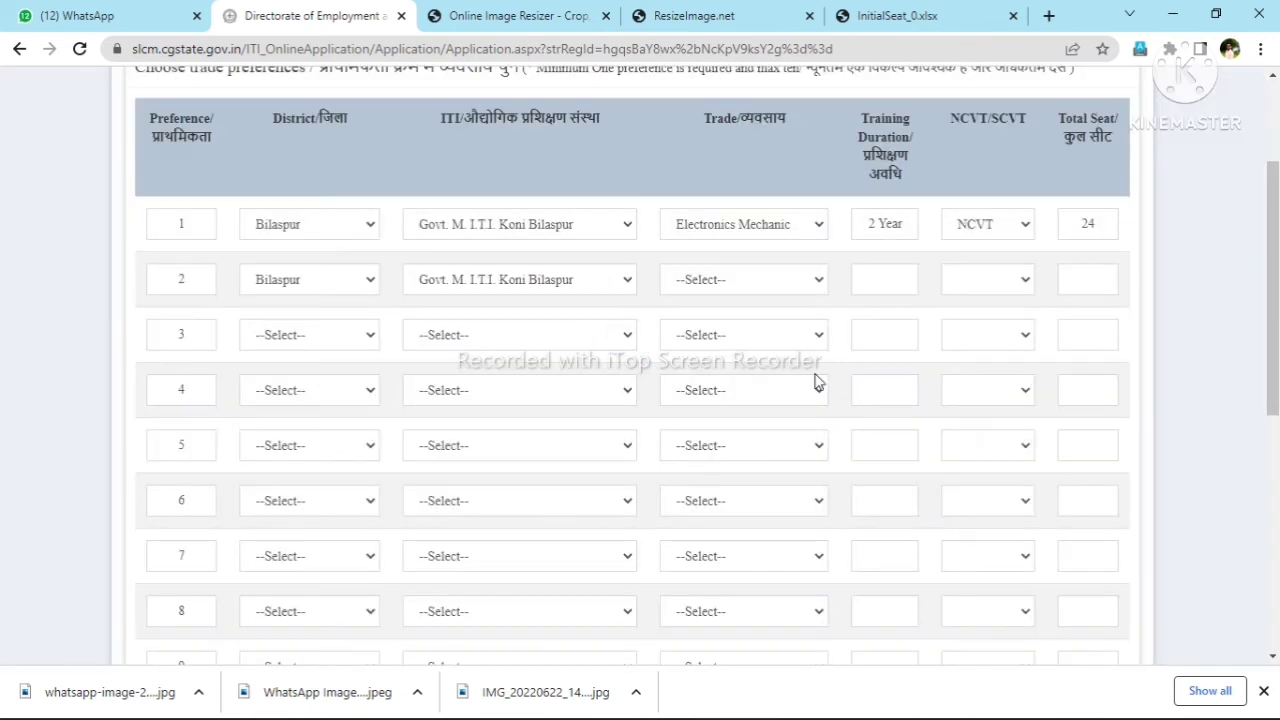
click(764, 283)
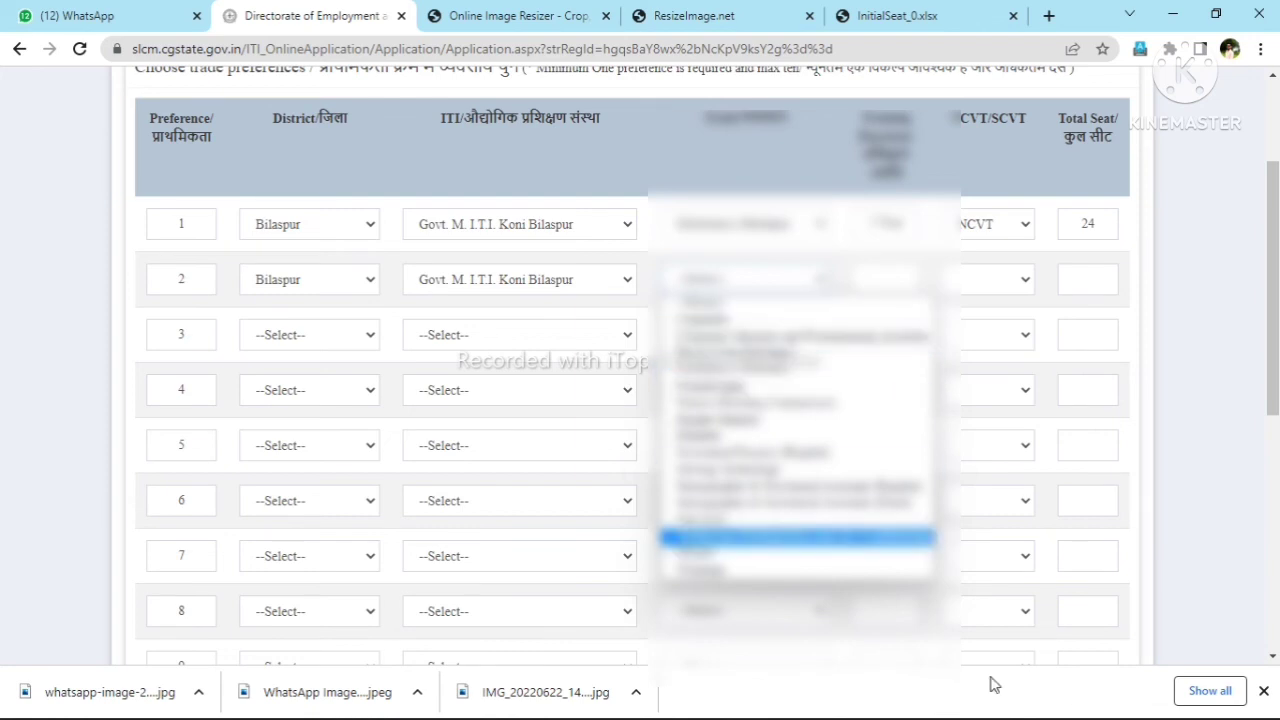
key(Return)
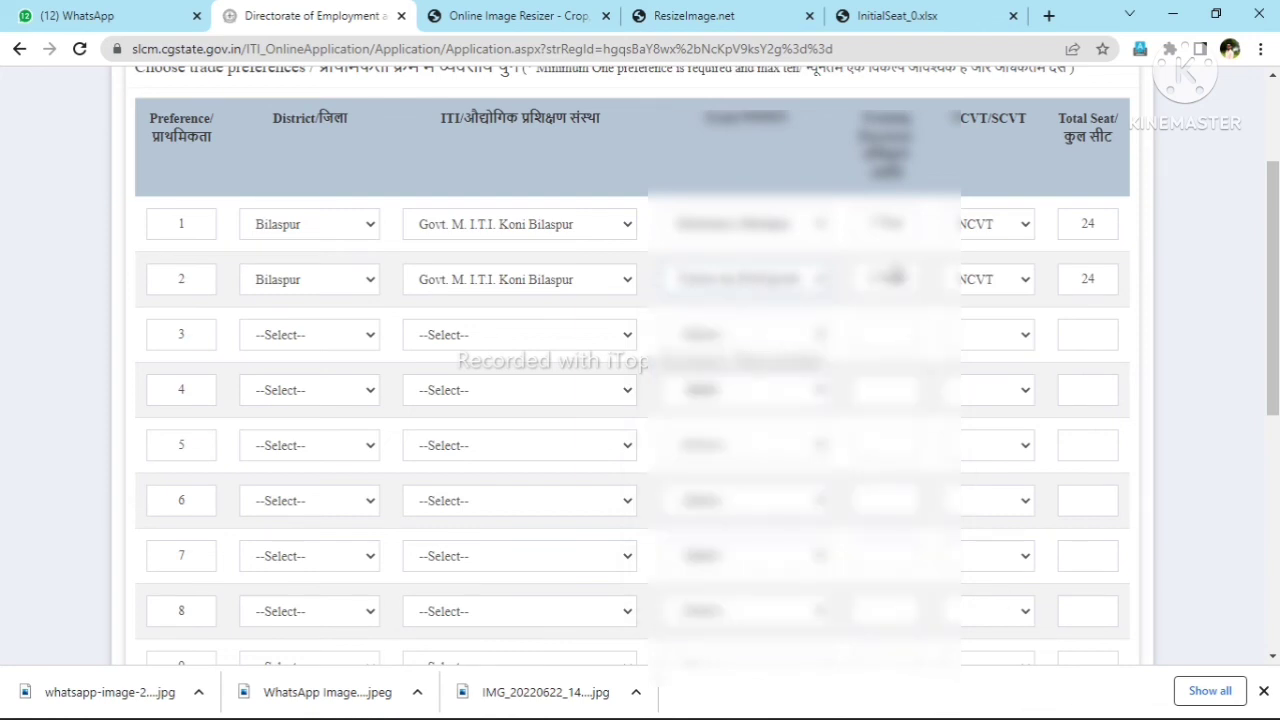
Set preference 3's district to Bilaspur and institute to Govt. I.T.I. Kota.
click(355, 337)
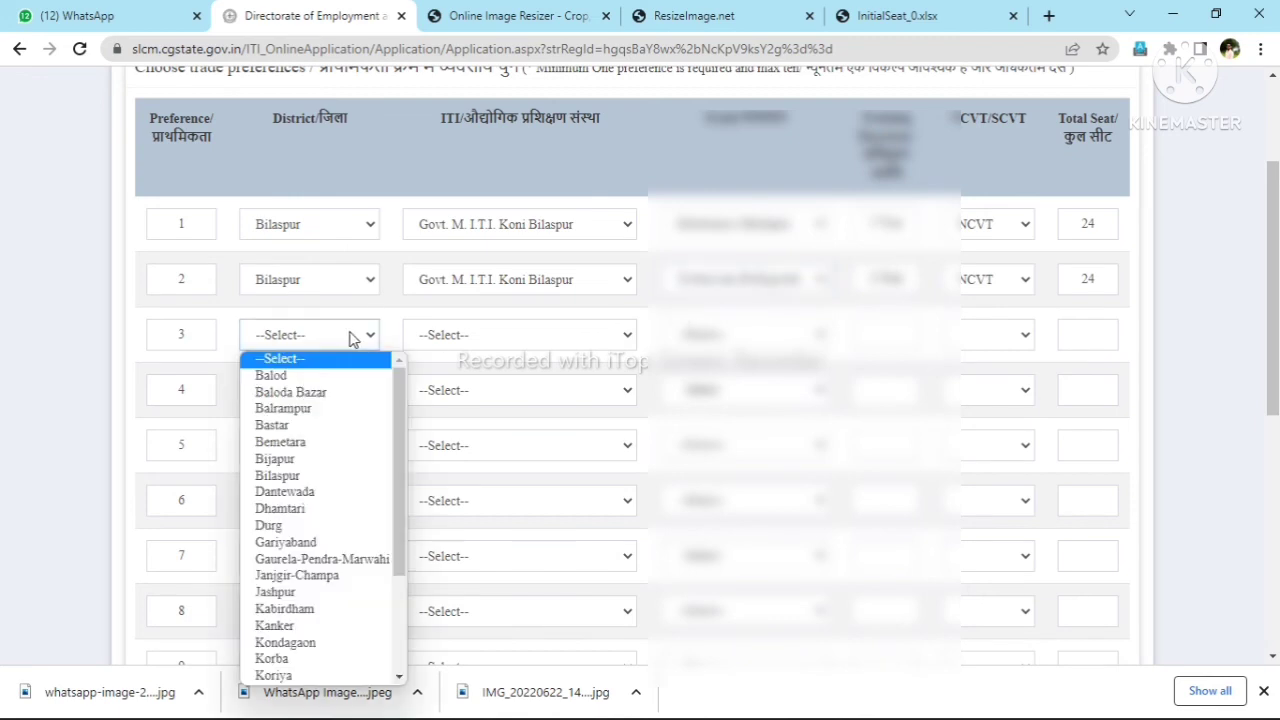
click(298, 477)
click(528, 340)
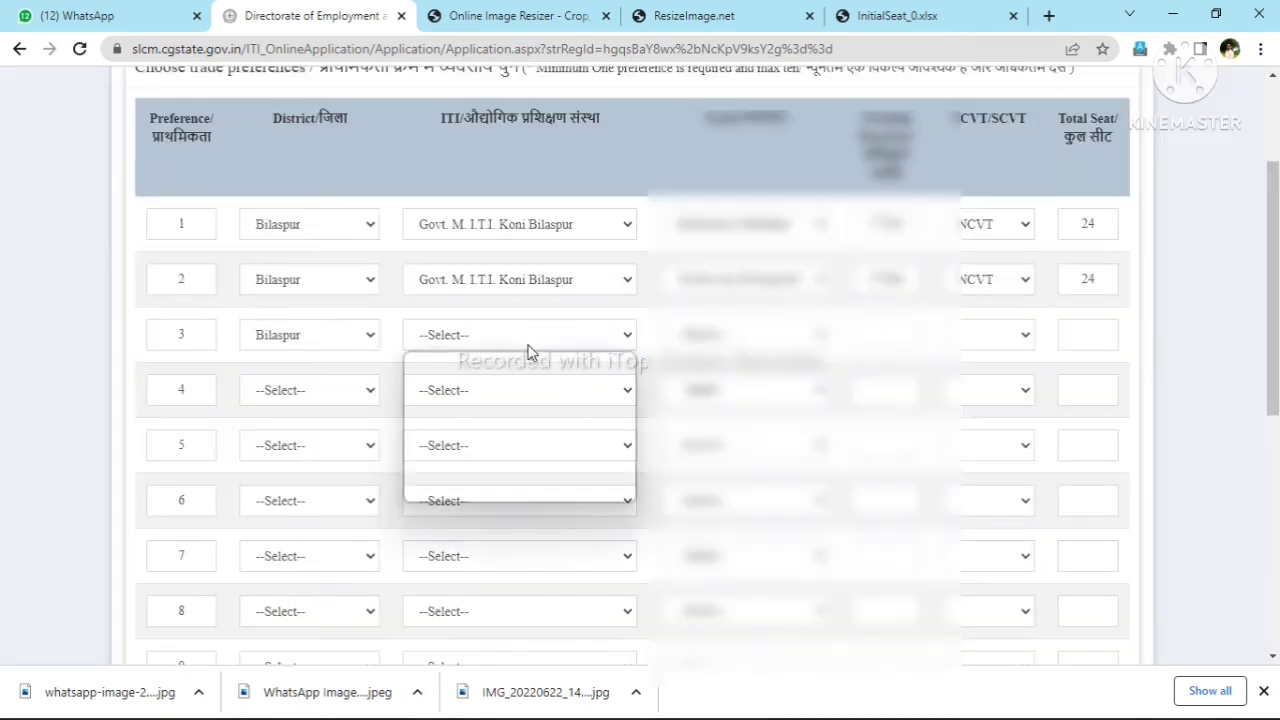
click(497, 410)
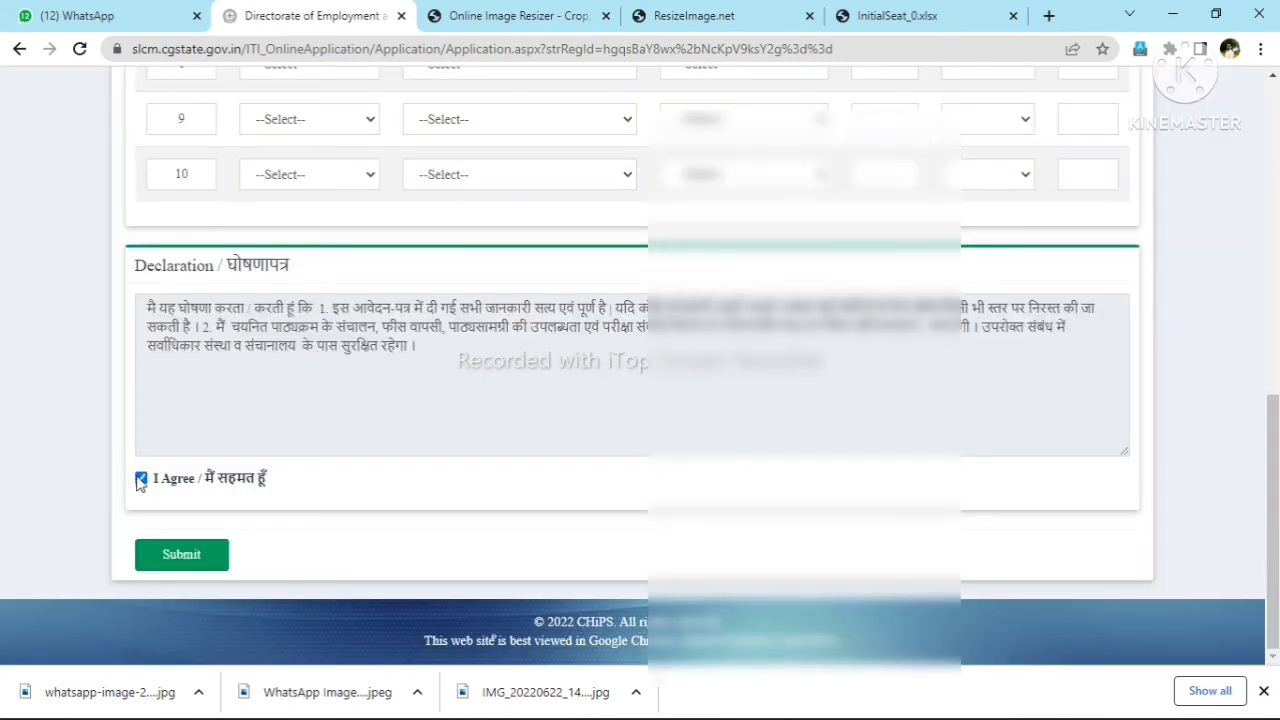
Tick I Agree, submit the five preferences and acknowledge the success message.
click(141, 479)
click(141, 479)
click(181, 554)
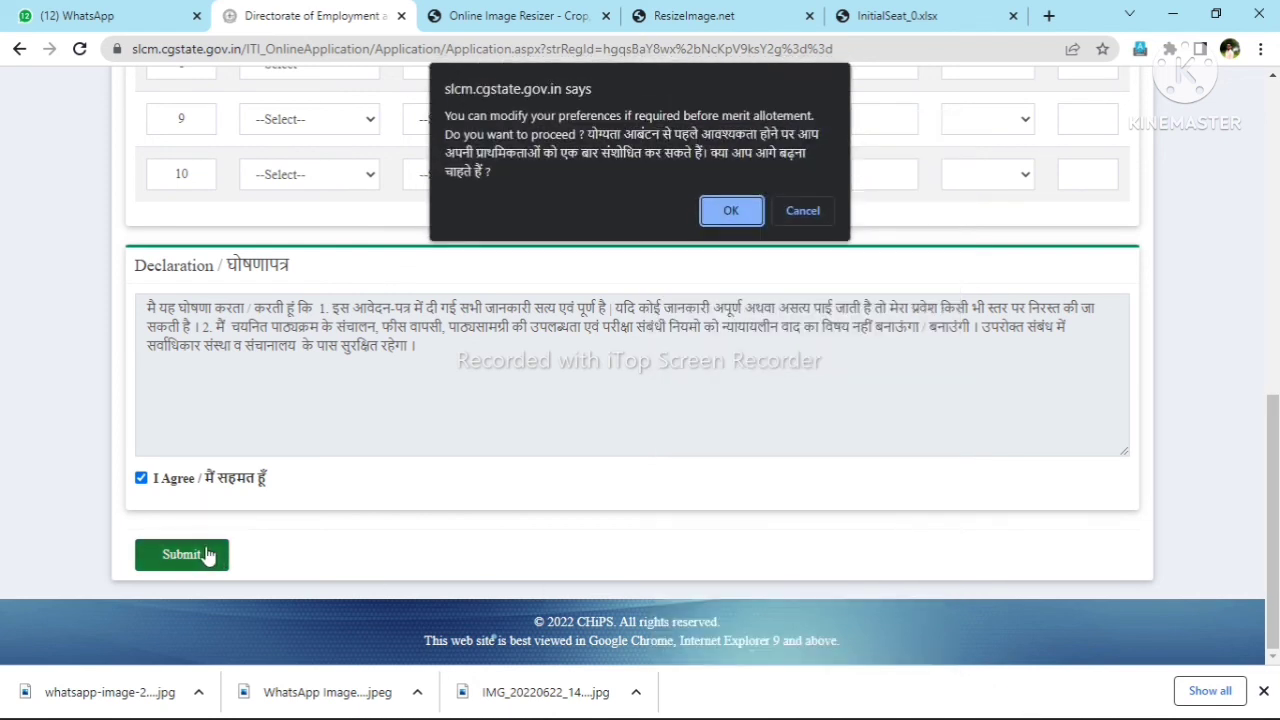
click(749, 210)
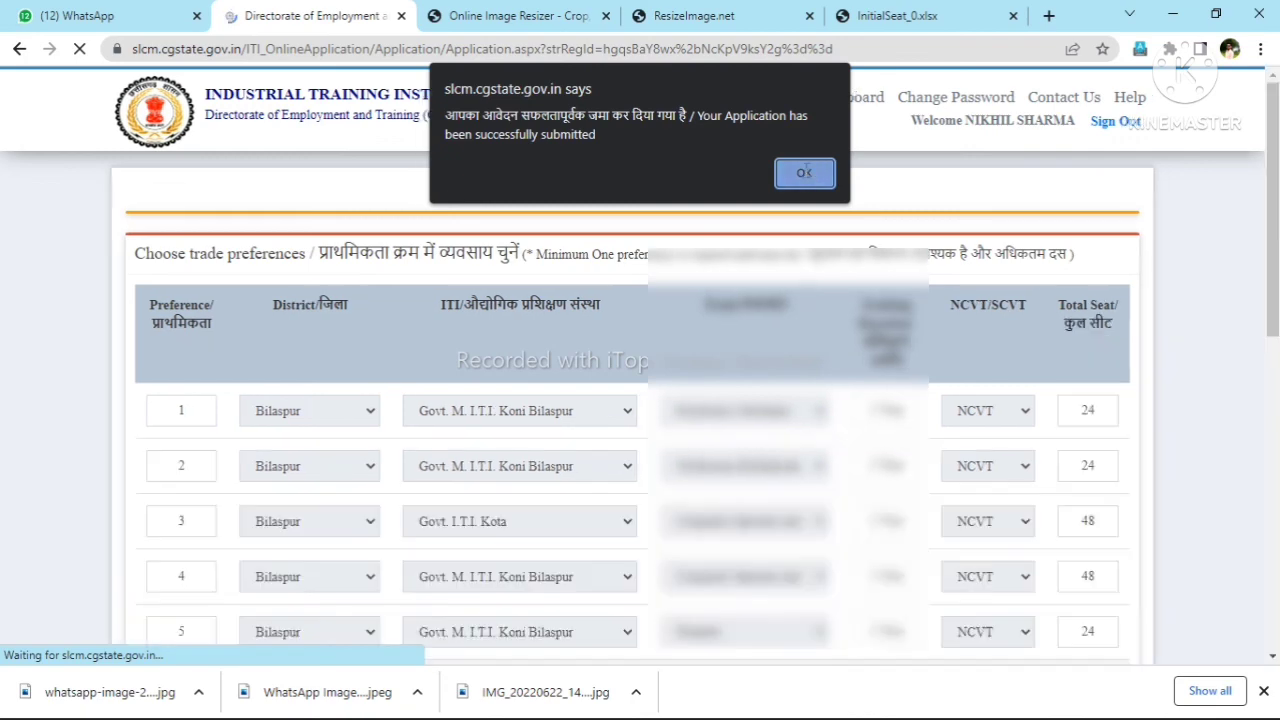
click(806, 173)
scroll(705, 372, down, 7)
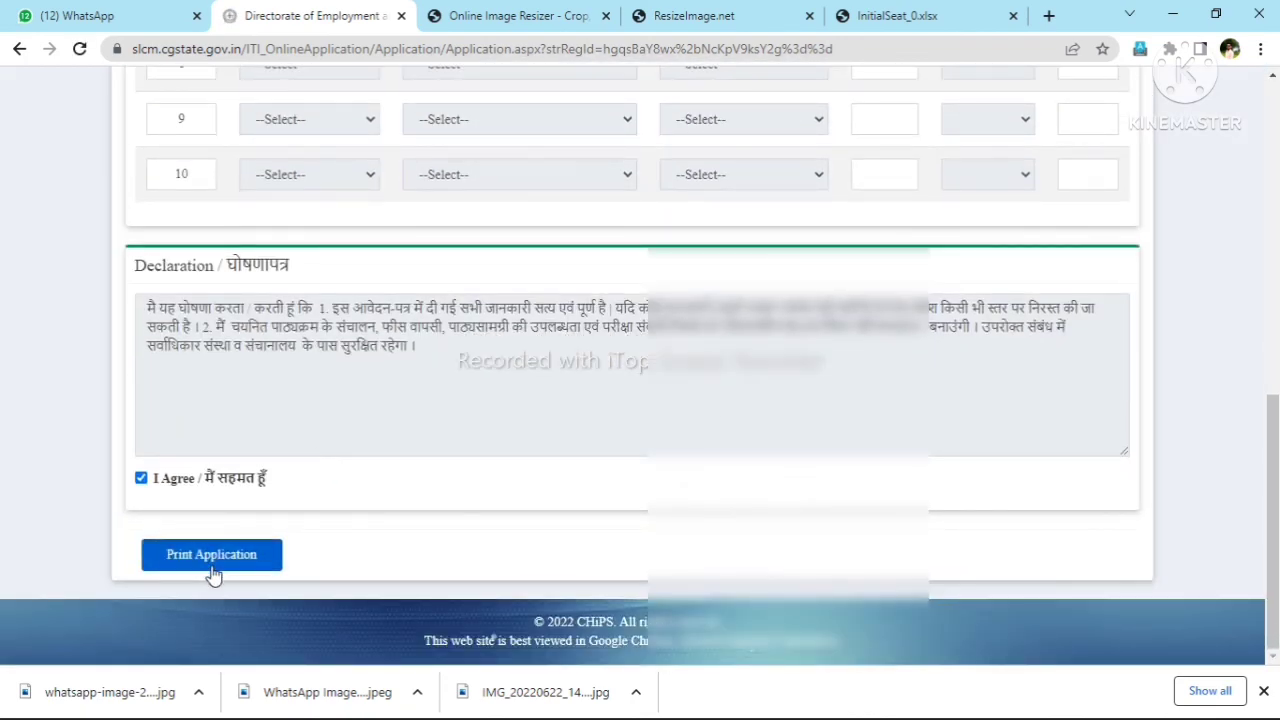
Open the printable application form and bring up its 2-page Save as PDF preview.
click(211, 556)
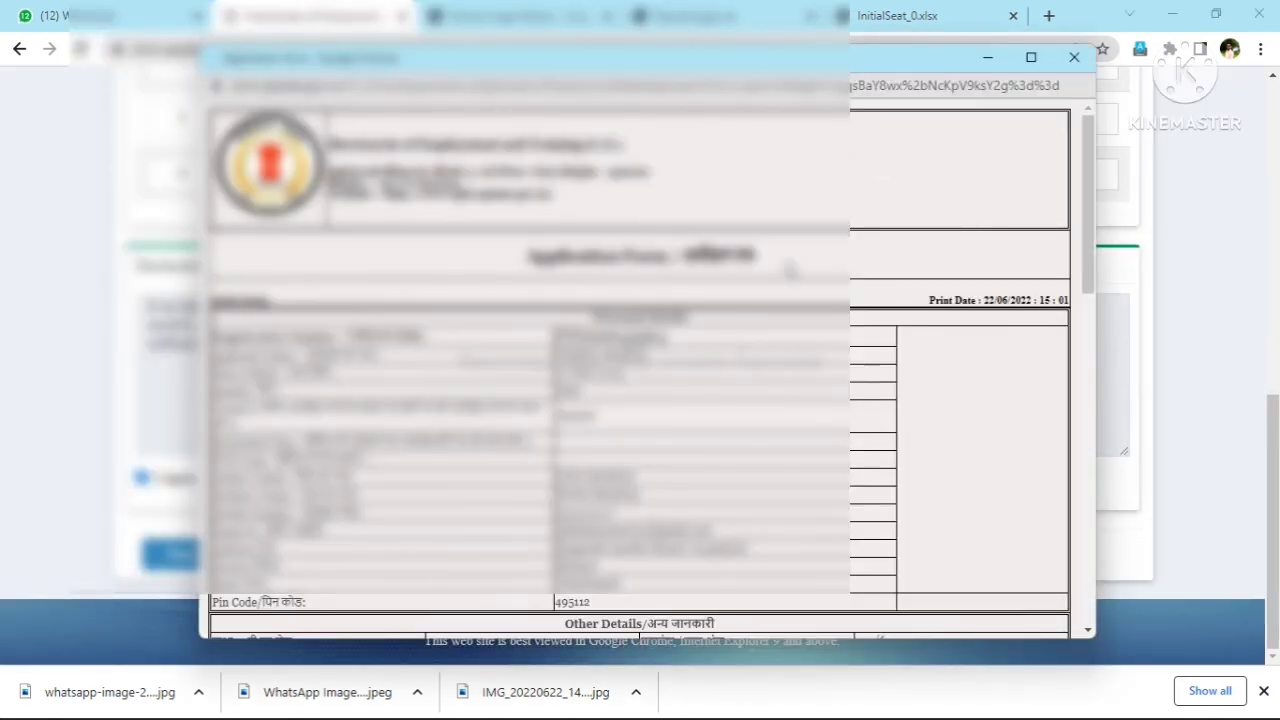
scroll(851, 173, down, 10)
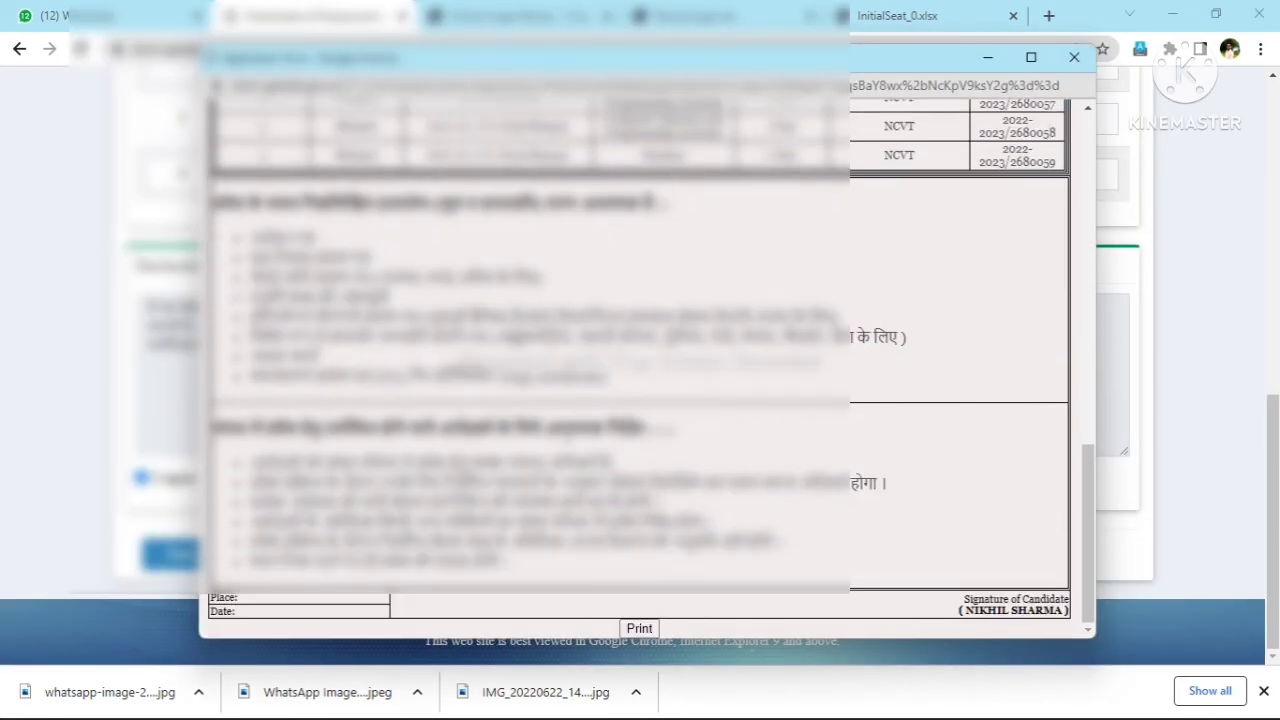
click(640, 629)
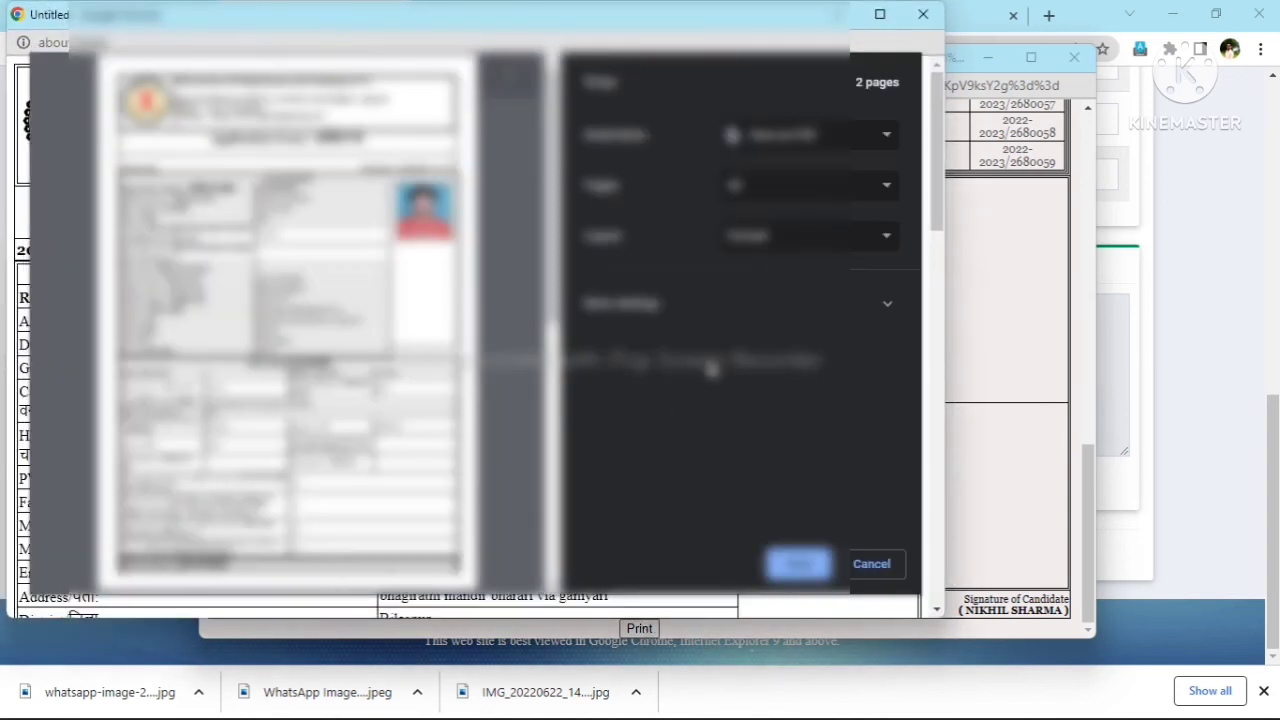
scroll(340, 440, down, 10)
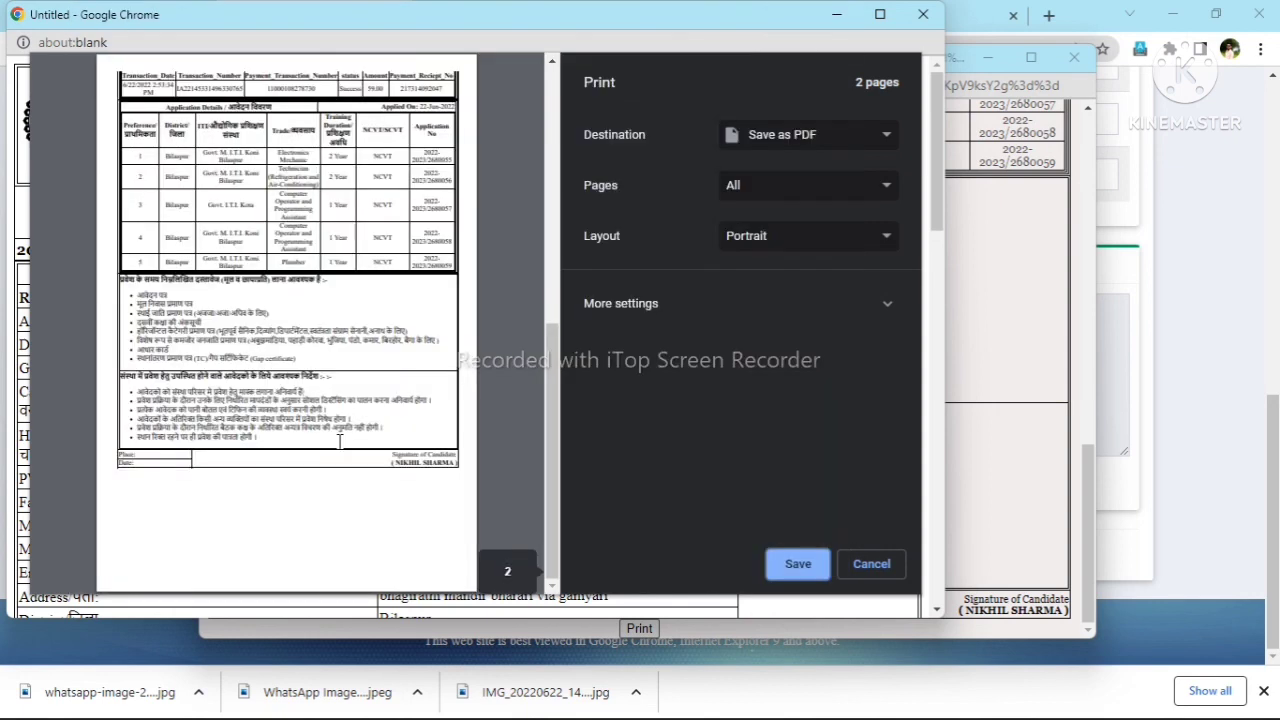
Save the application form from the print dialog as a PDF in Downloads, with the candidate's name as file name.
click(796, 563)
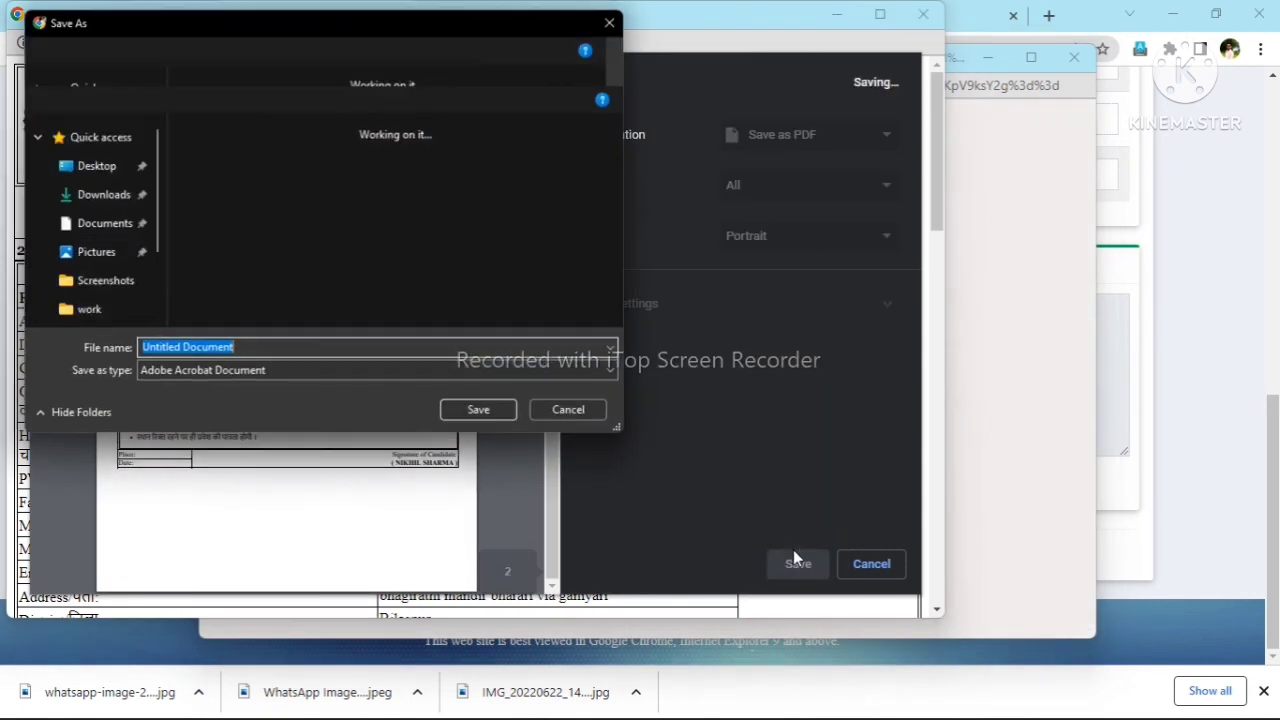
click(136, 353)
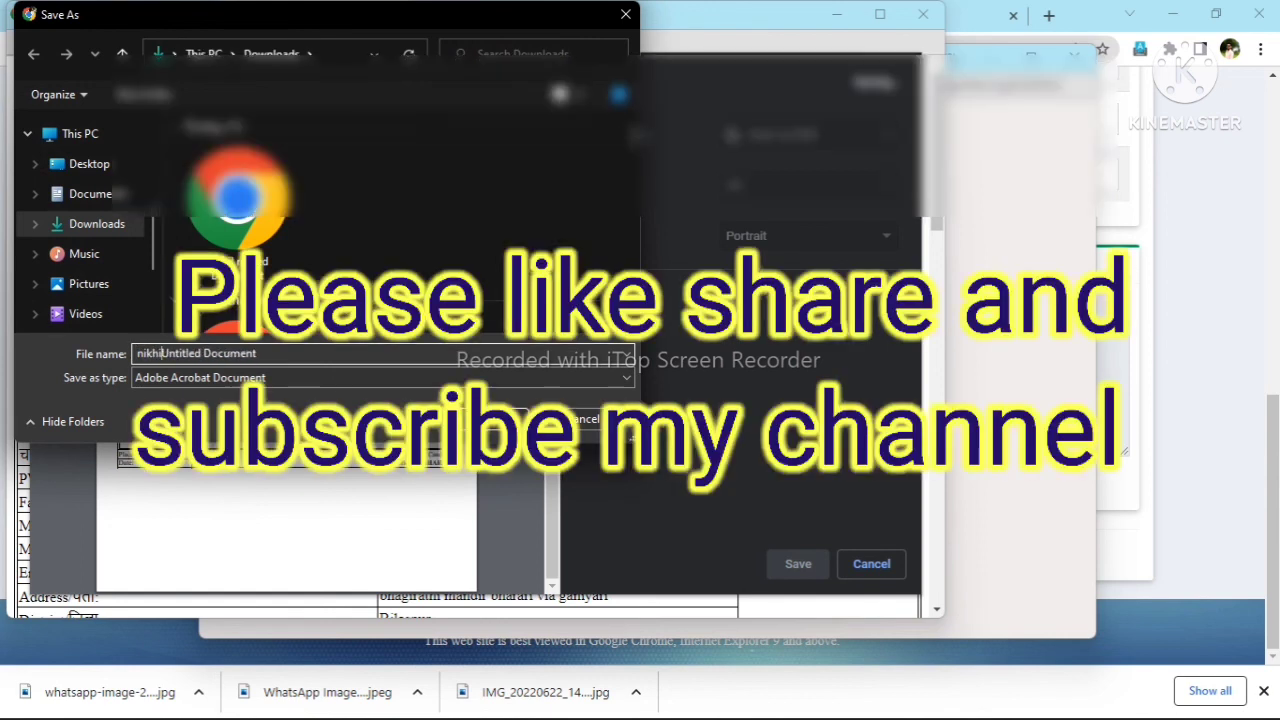
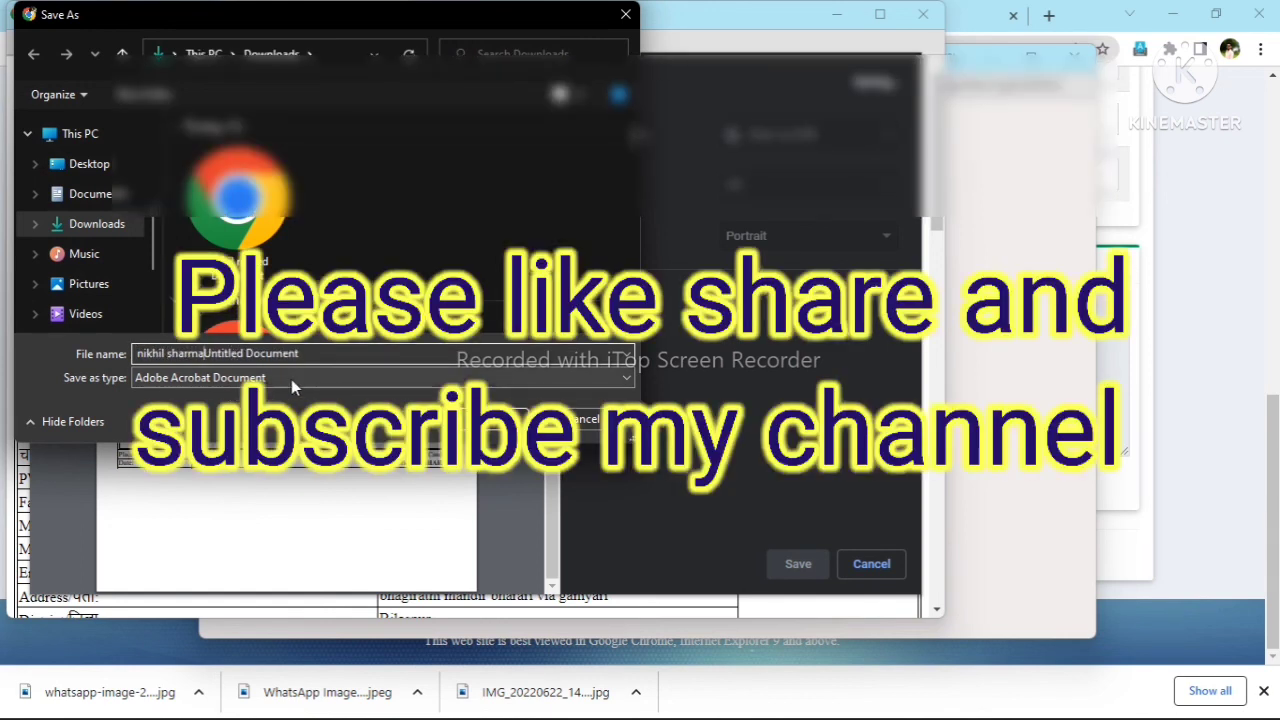
text(2)
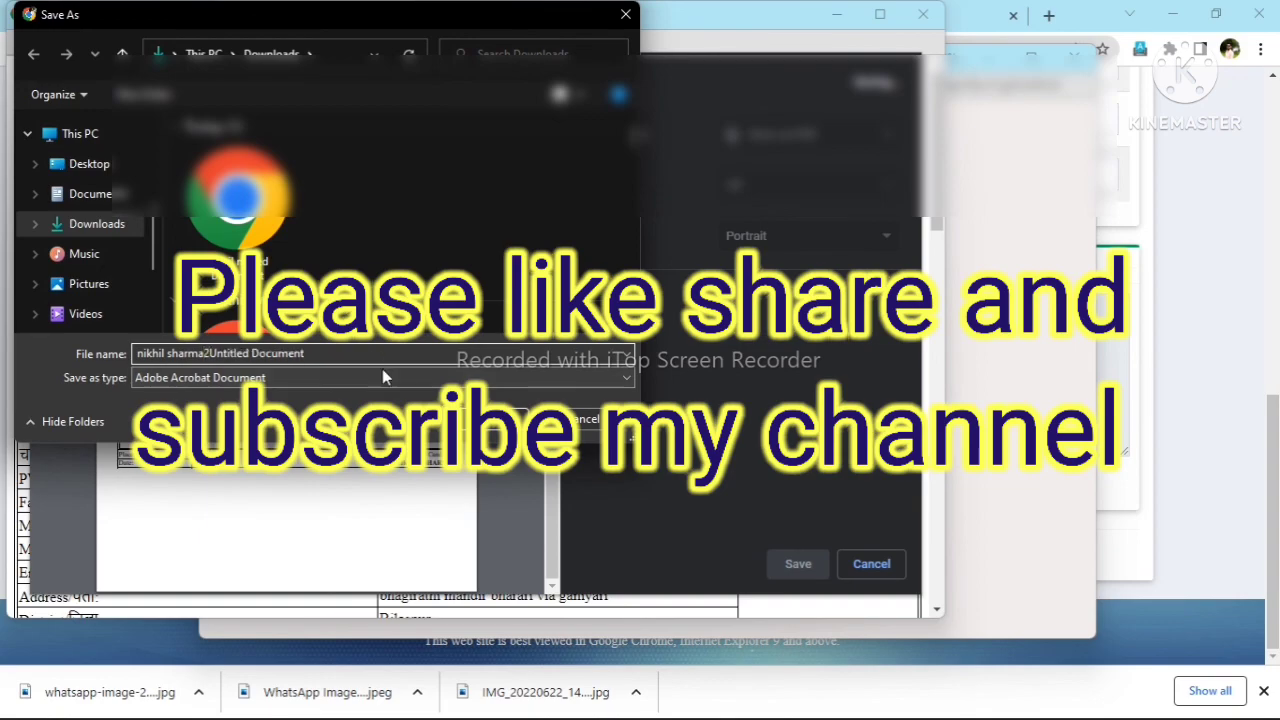
key(Return)
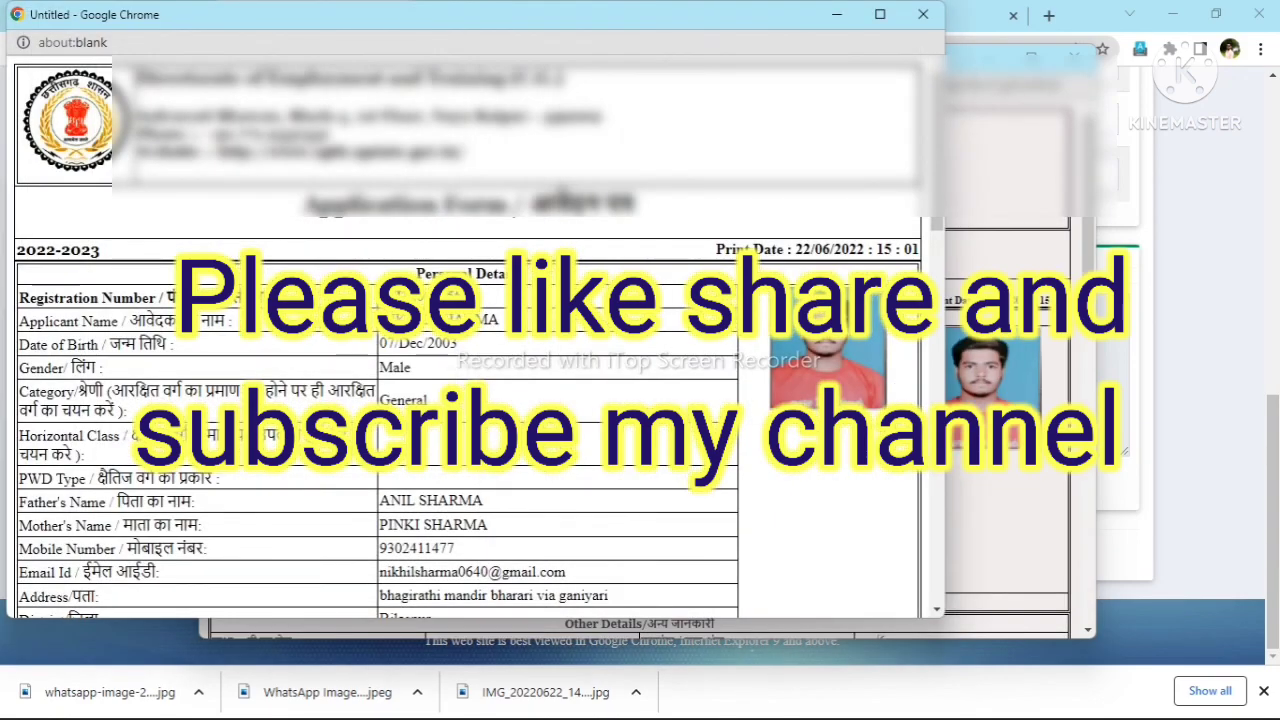
Scroll down through the printable form, then close the Untitled form window.
scroll(470, 400, down, 15)
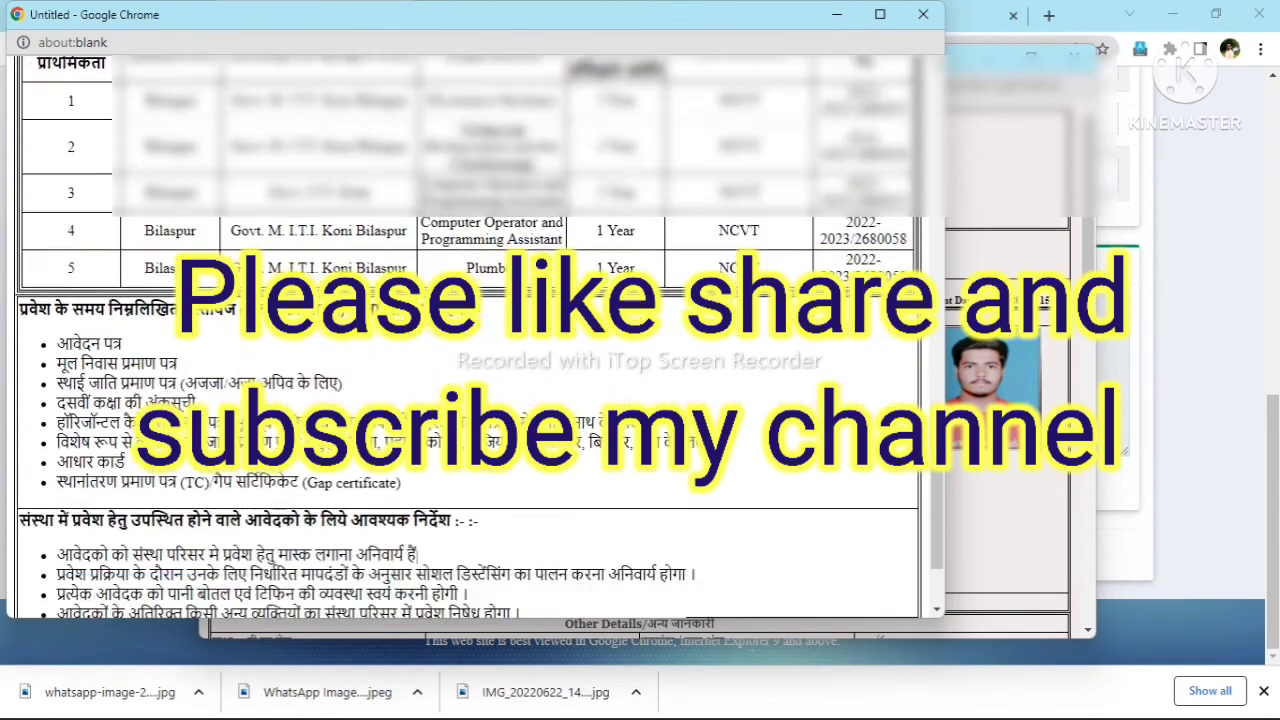
scroll(470, 400, down, 3)
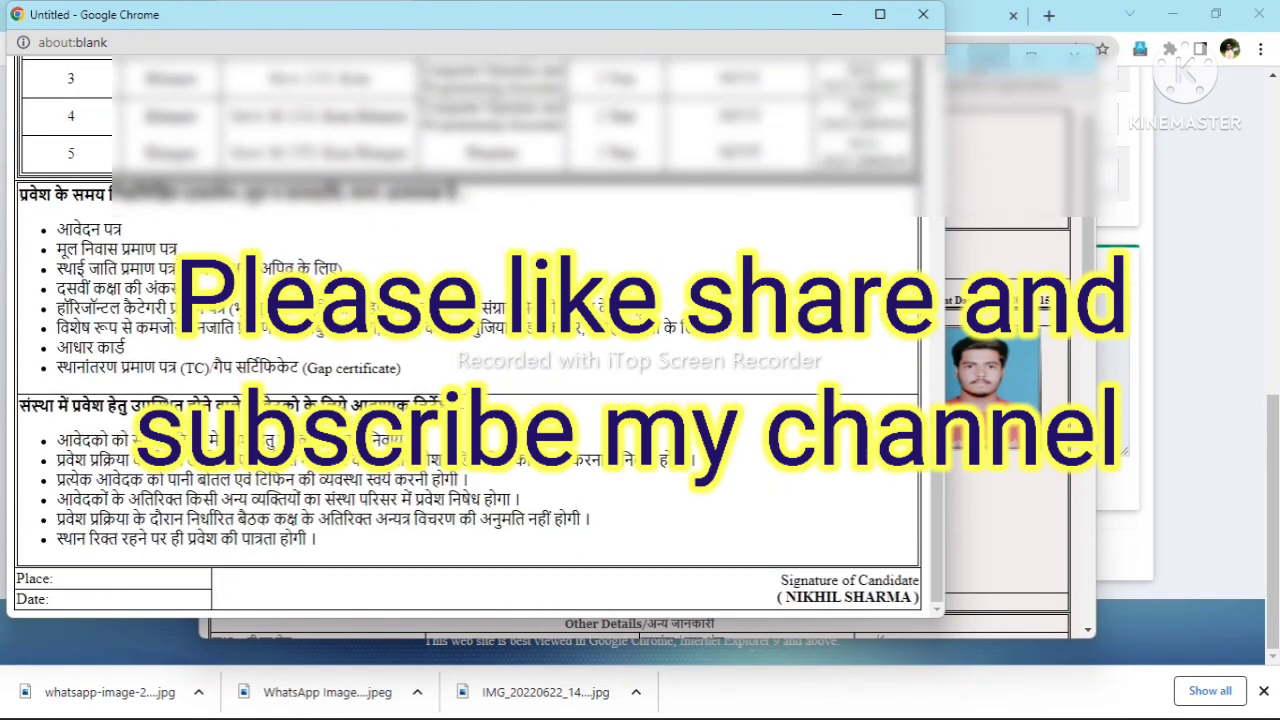
click(923, 14)
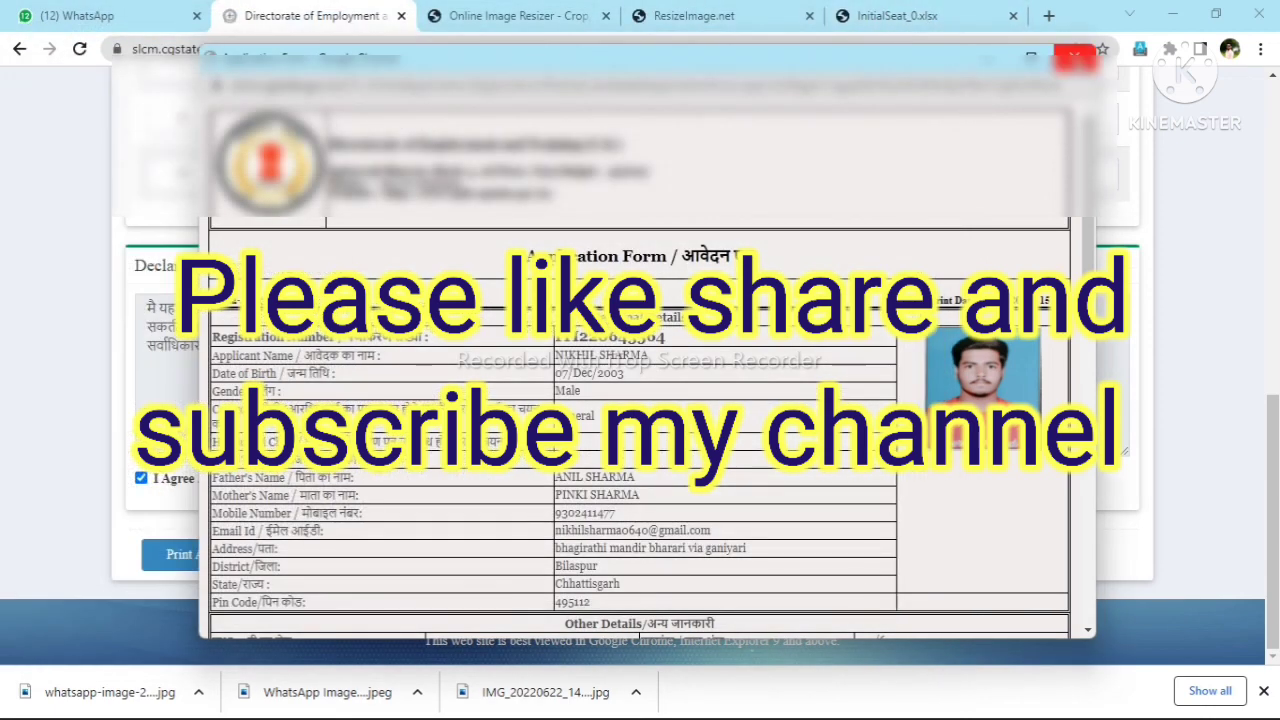